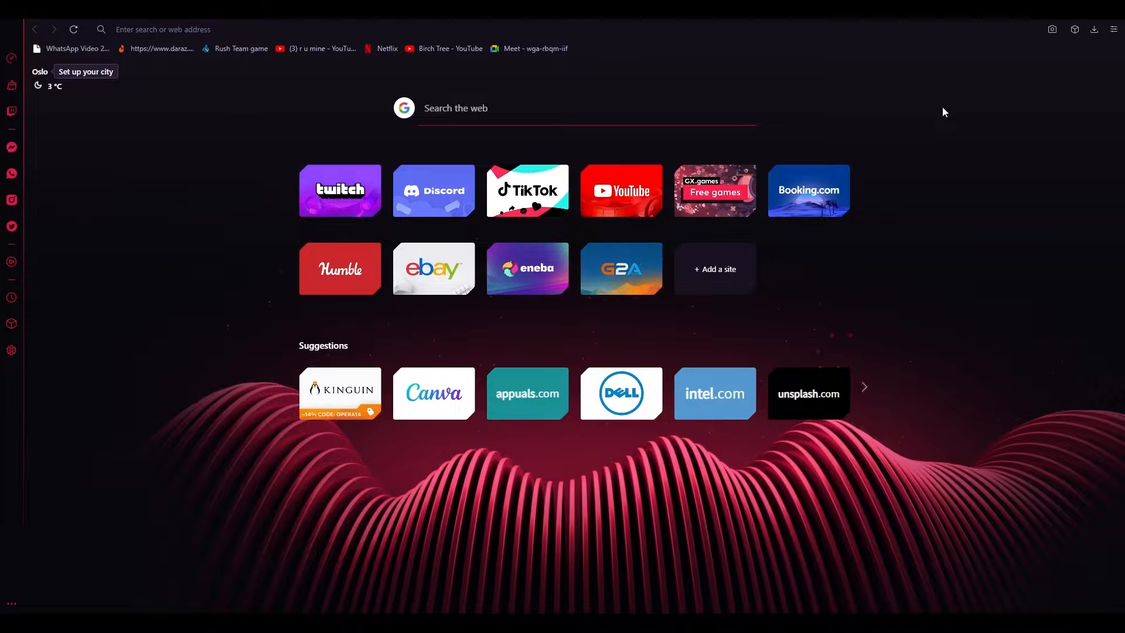
Go to canva.com in the Opera GX browser
key(ctrl+l)
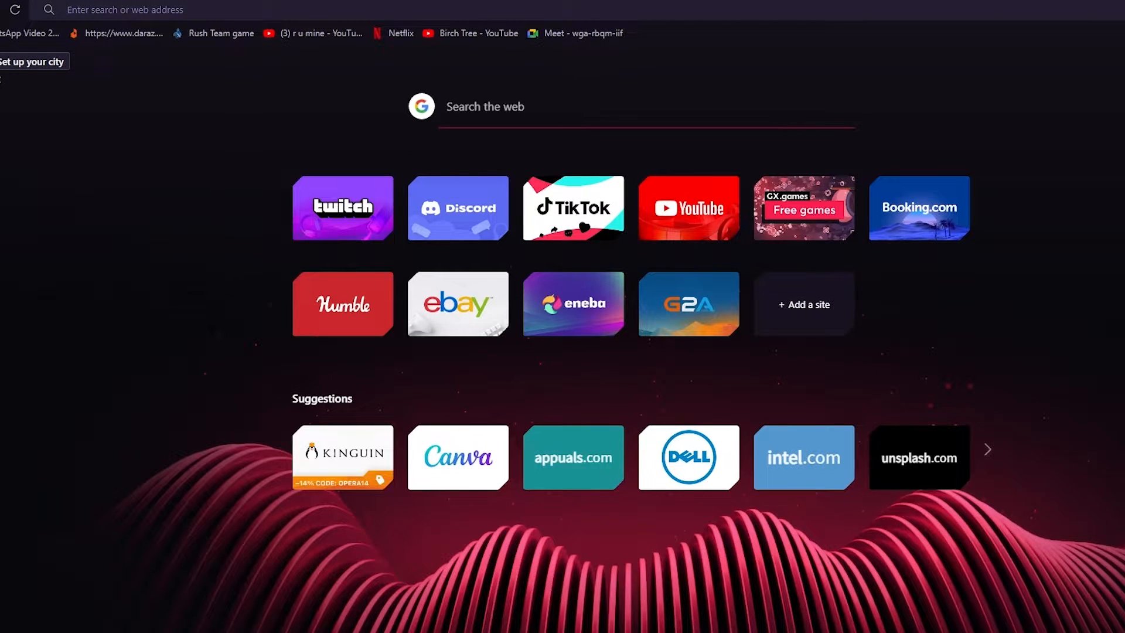
click(1114, 10)
text(canva.com)
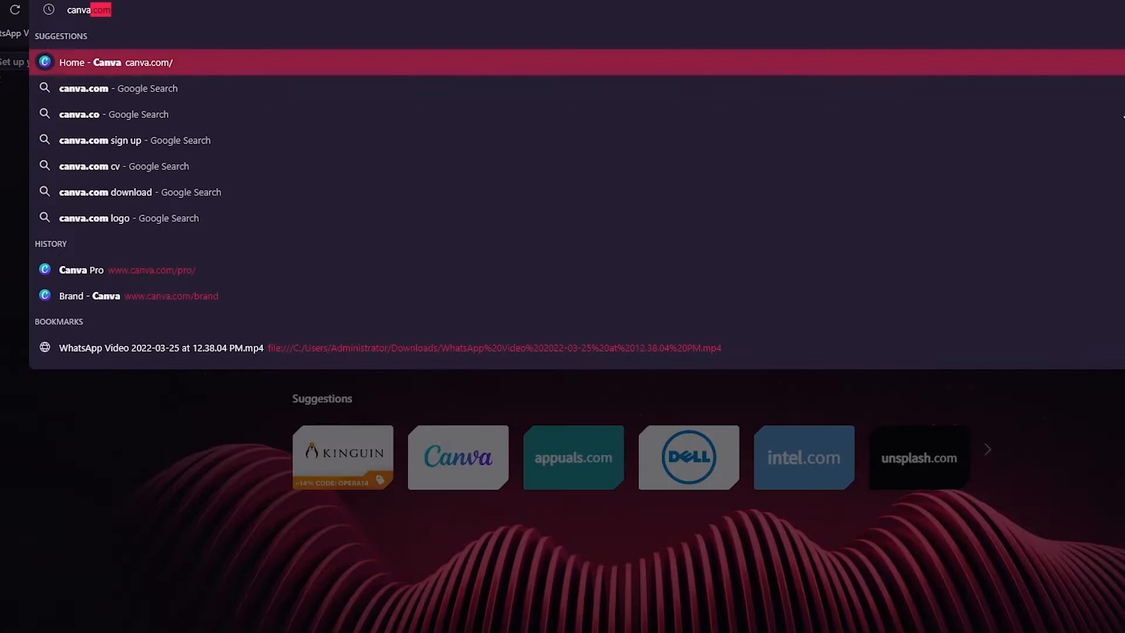
key(Return)
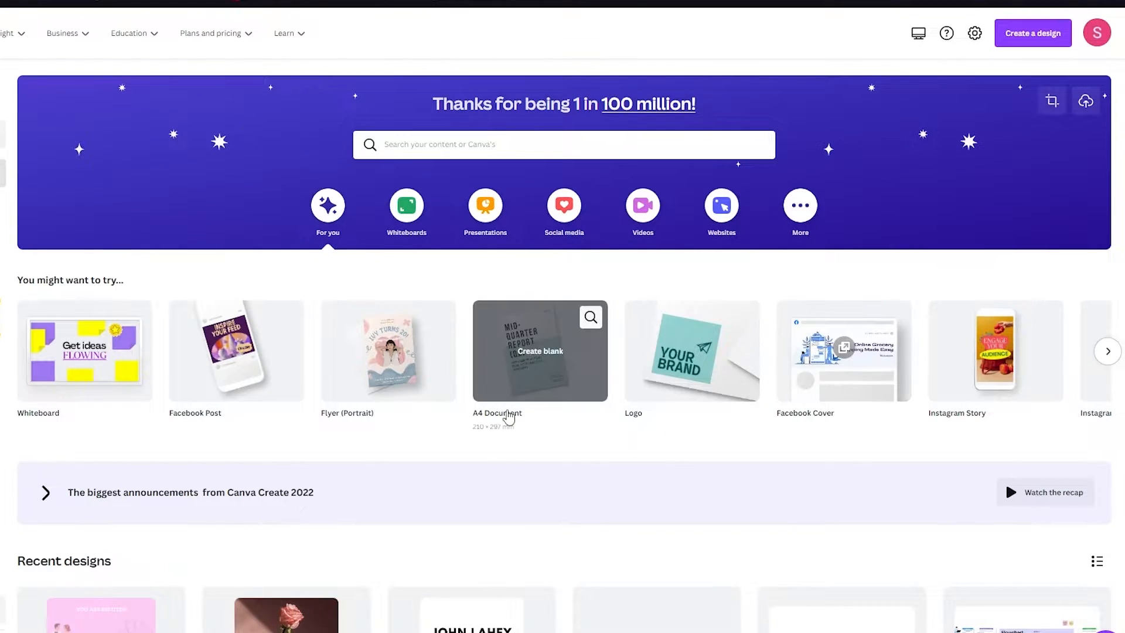
scroll(504, 469, down, 8)
scroll(617, 122, up, 9)
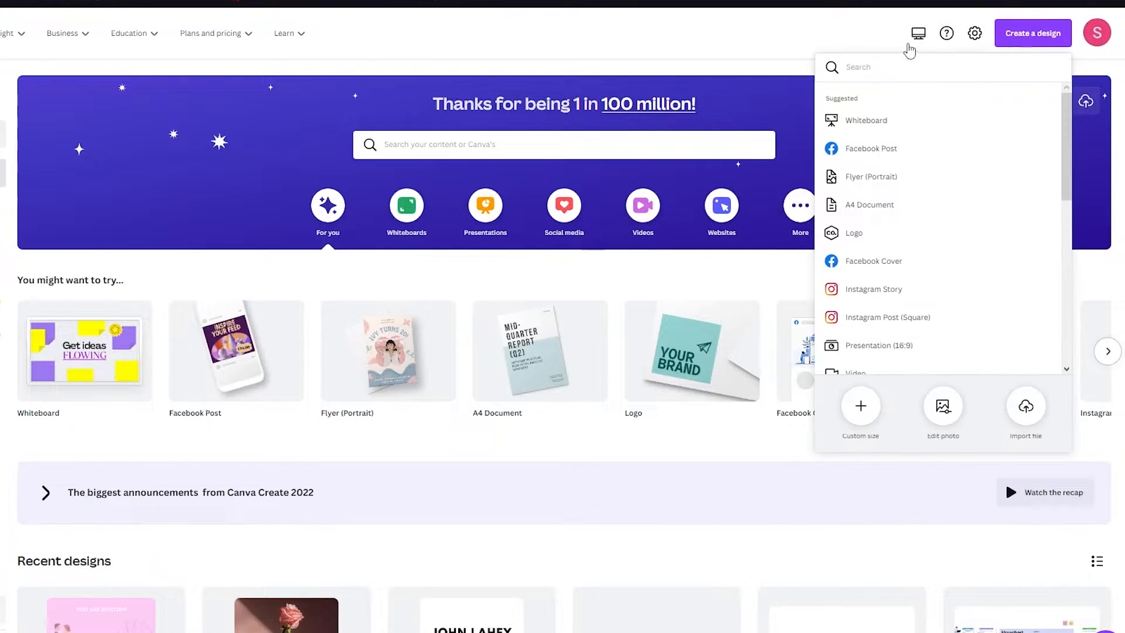
click(894, 33)
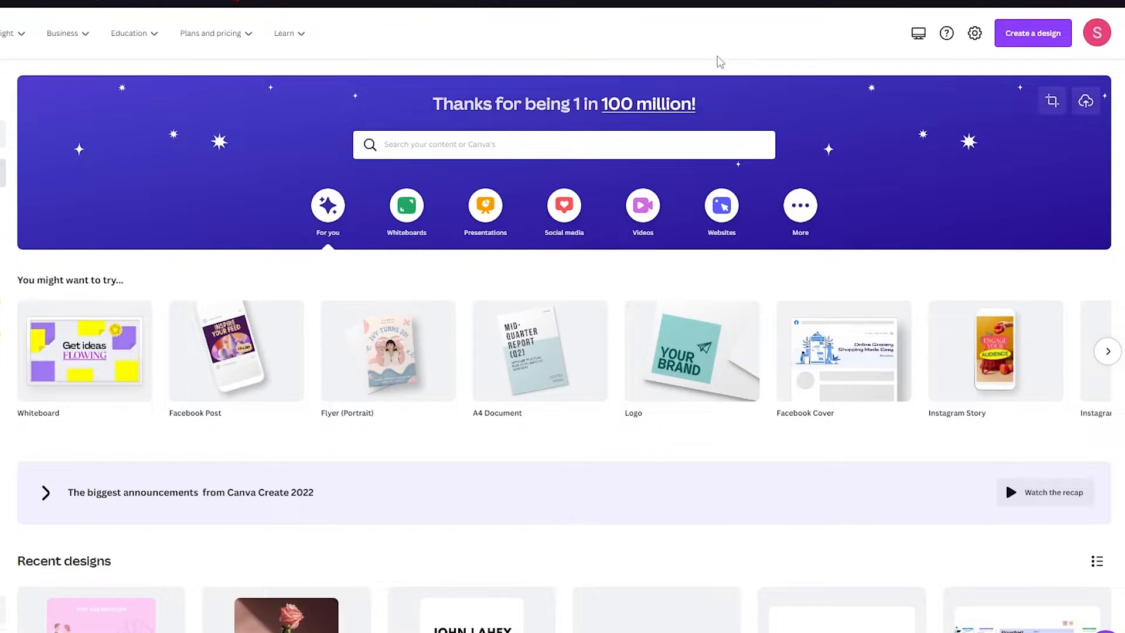
Search Canva for 'youtube banner' and show all the matching templates
click(628, 124)
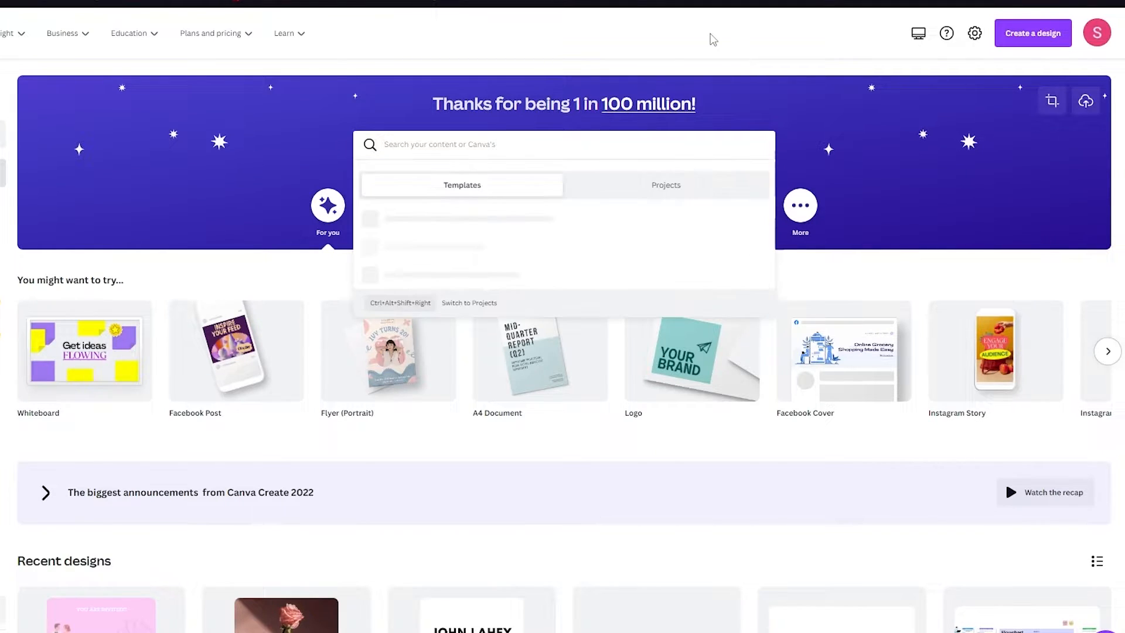
text(youtub)
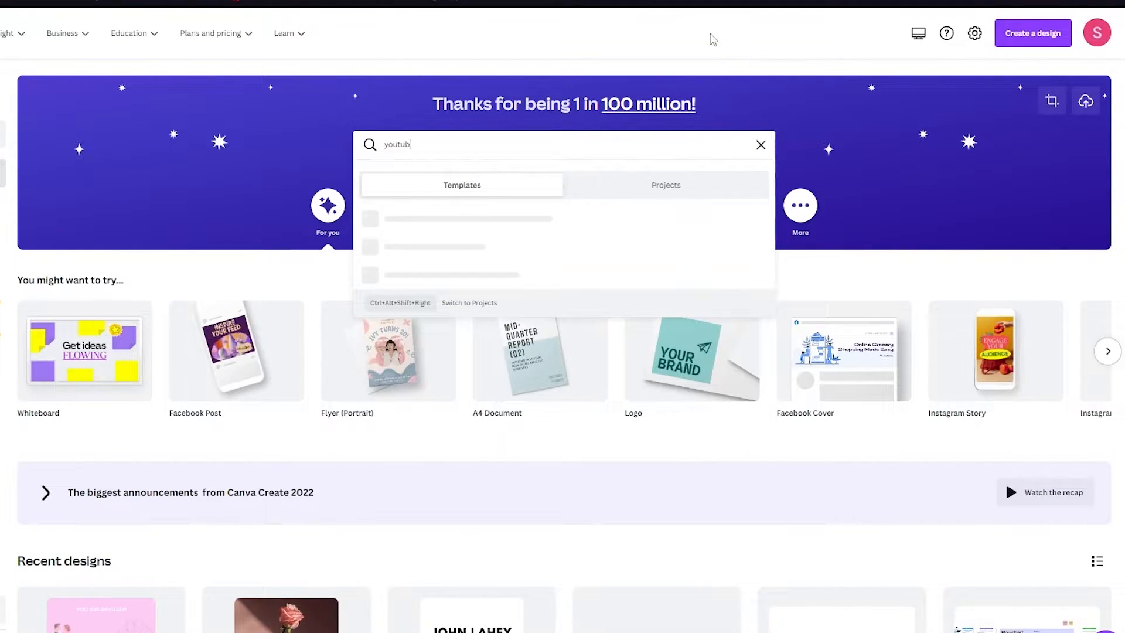
text(e banner)
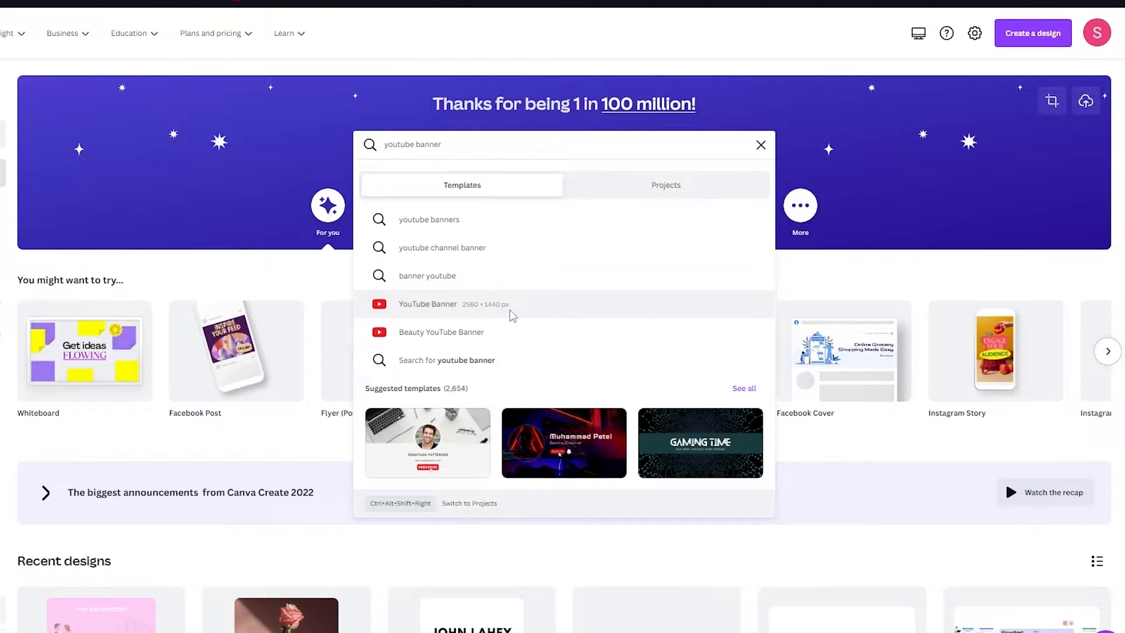
click(560, 125)
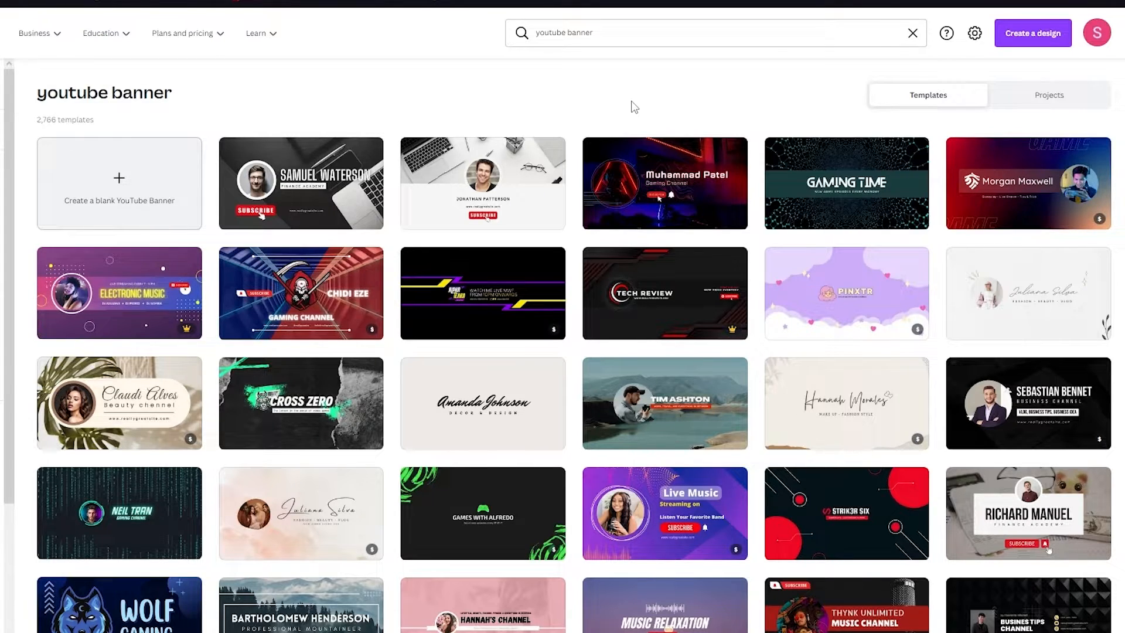
mouse_move(832, 196)
mouse_move(696, 199)
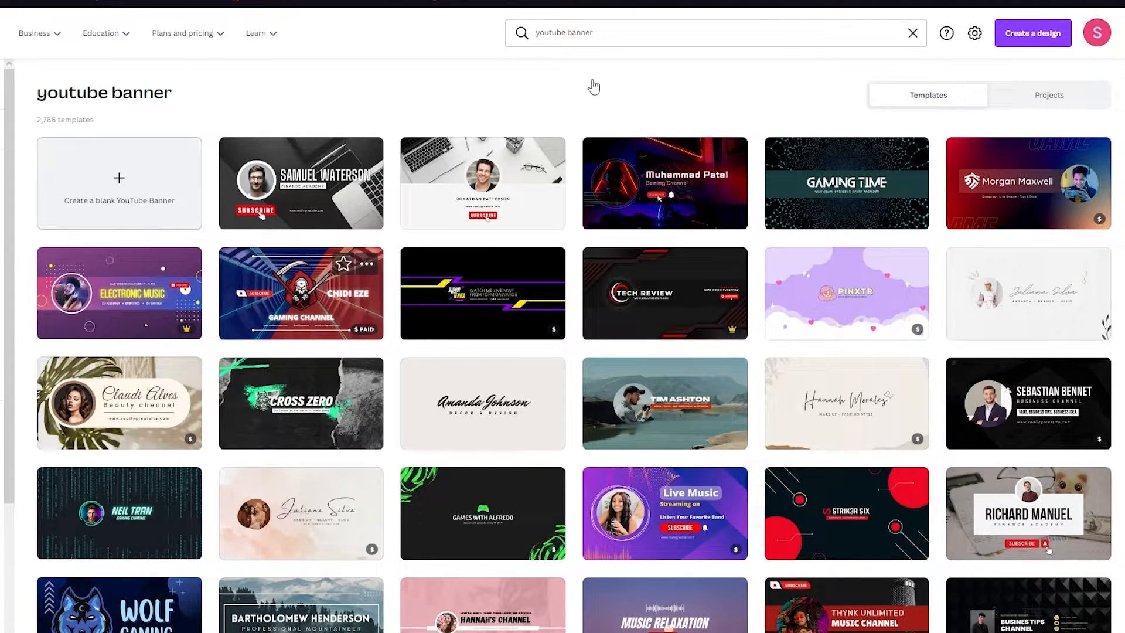
mouse_move(146, 307)
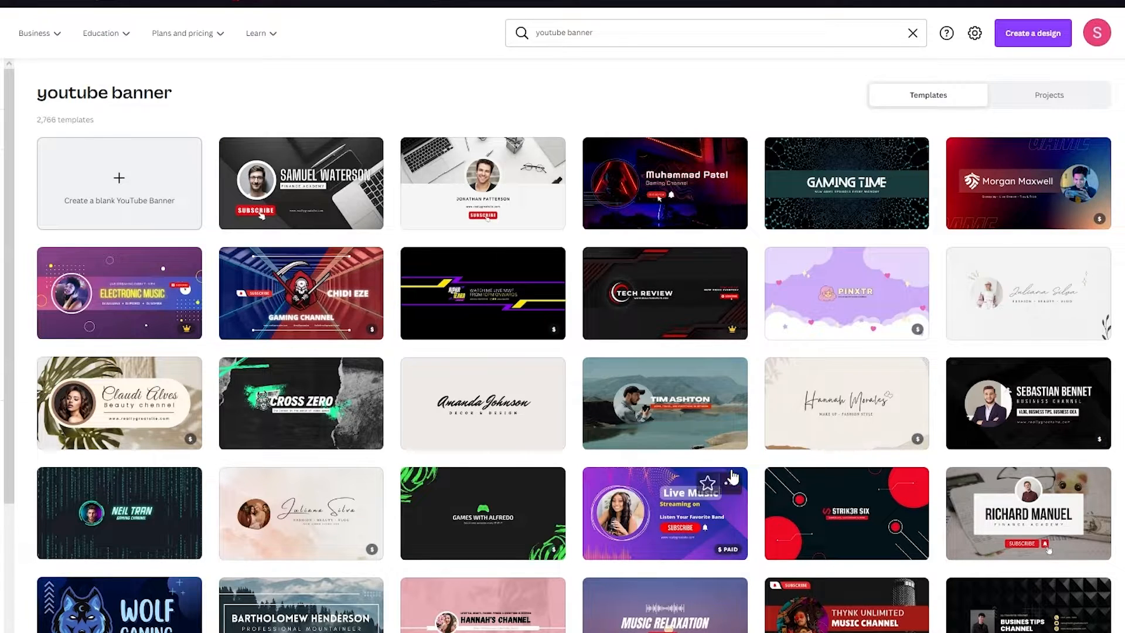
scroll(858, 208, down, 5)
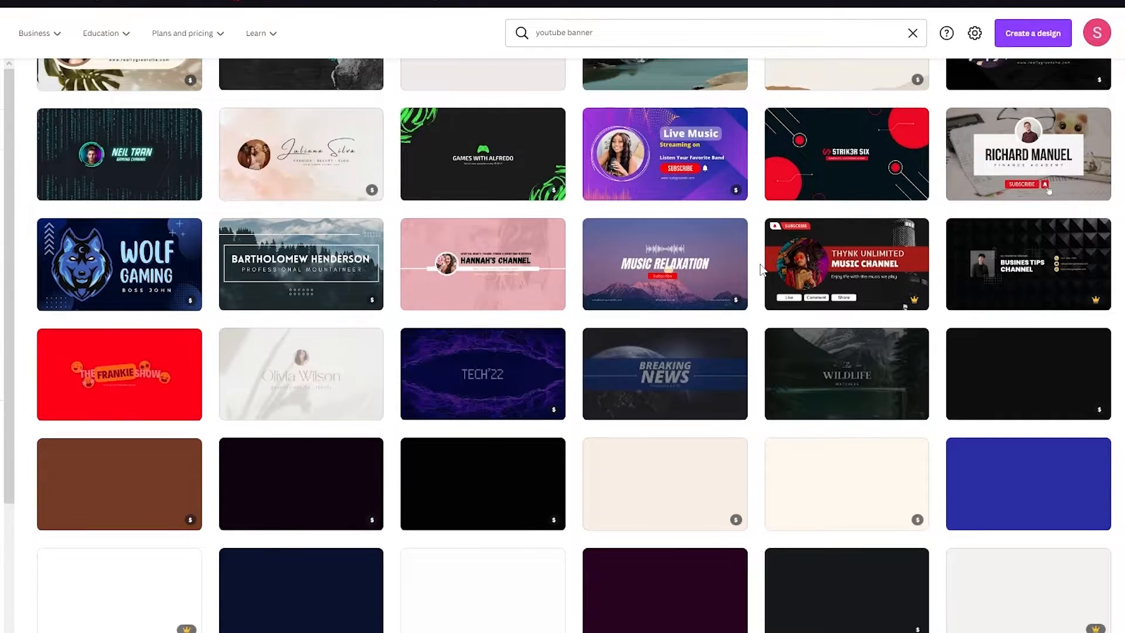
scroll(780, 199, down, 5)
scroll(778, 199, up, 4)
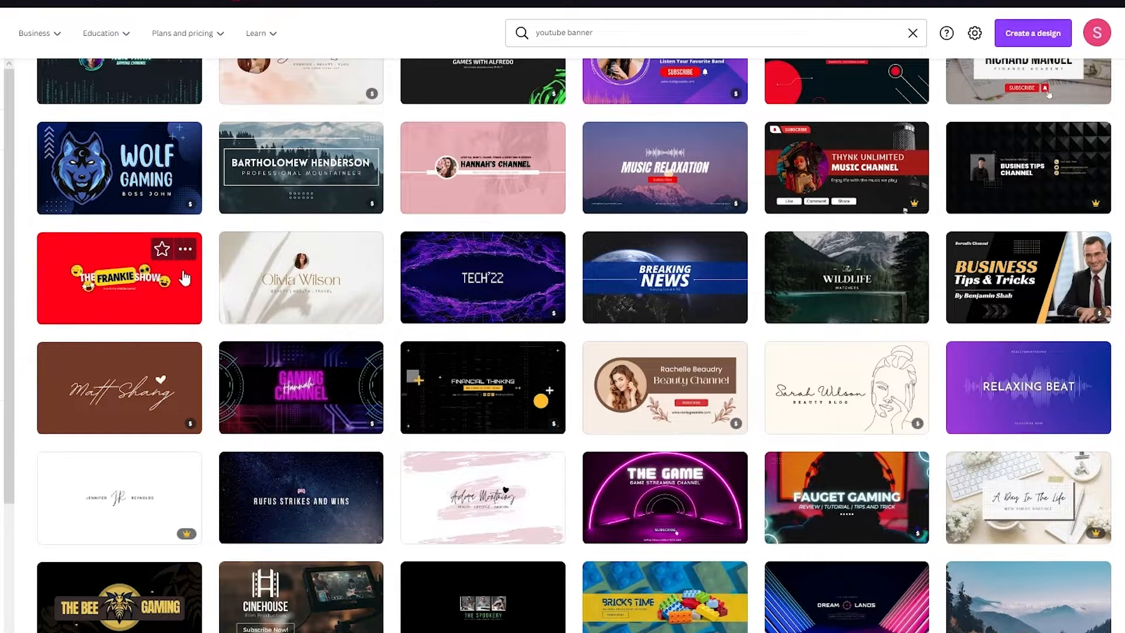
scroll(185, 275, up, 8)
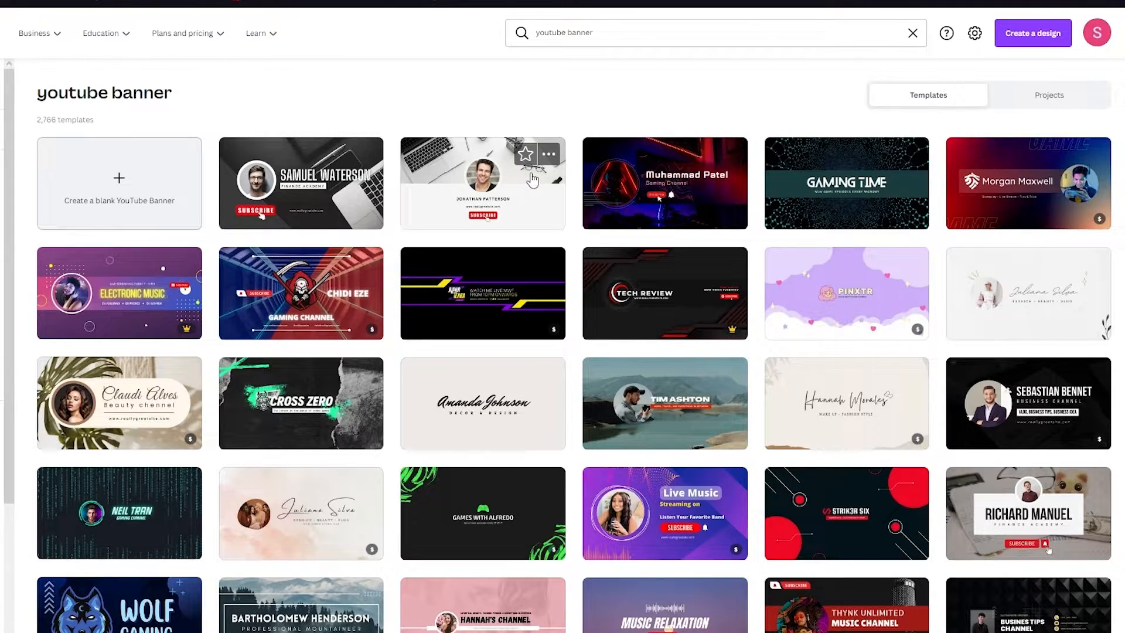
Open the laptop-desk Vlogger banner template and delete its circular portrait photo
click(530, 173)
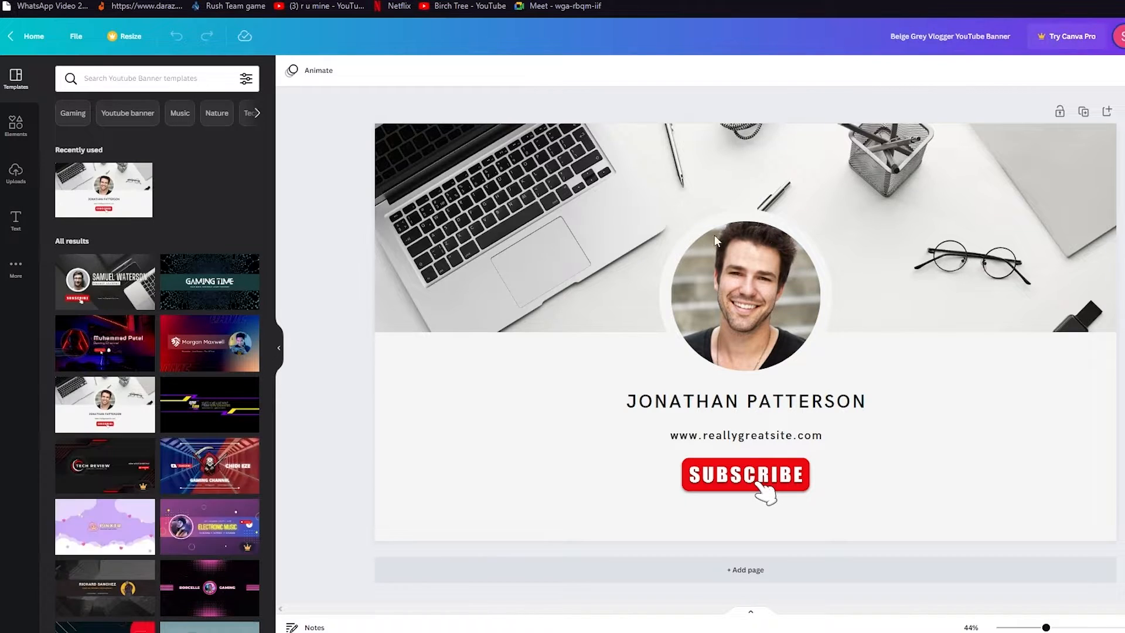
click(755, 272)
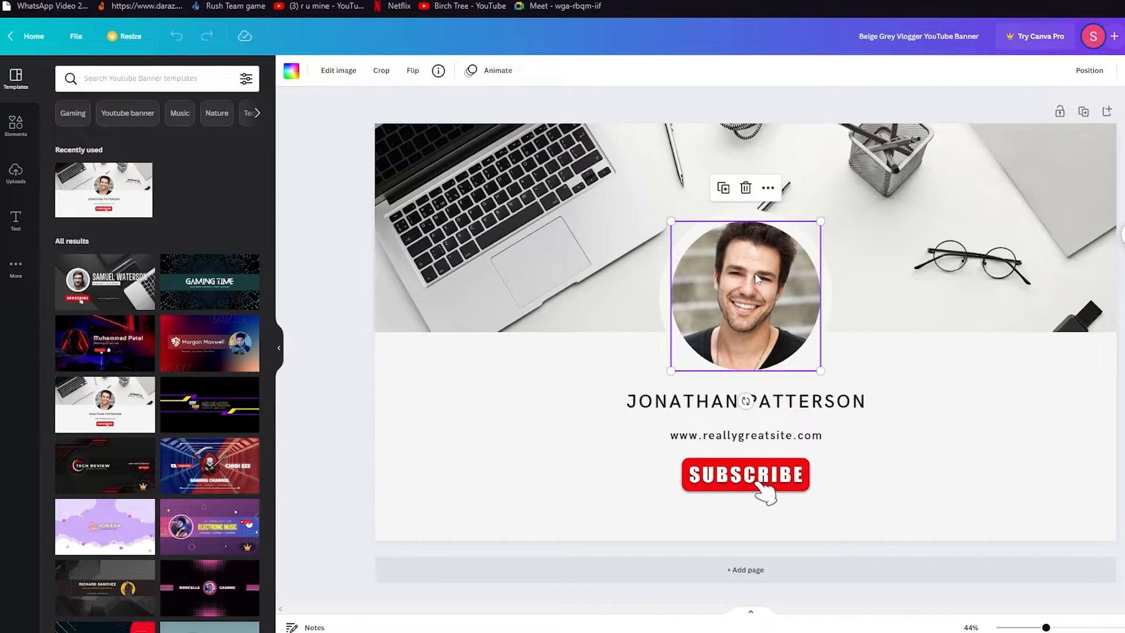
key(Delete)
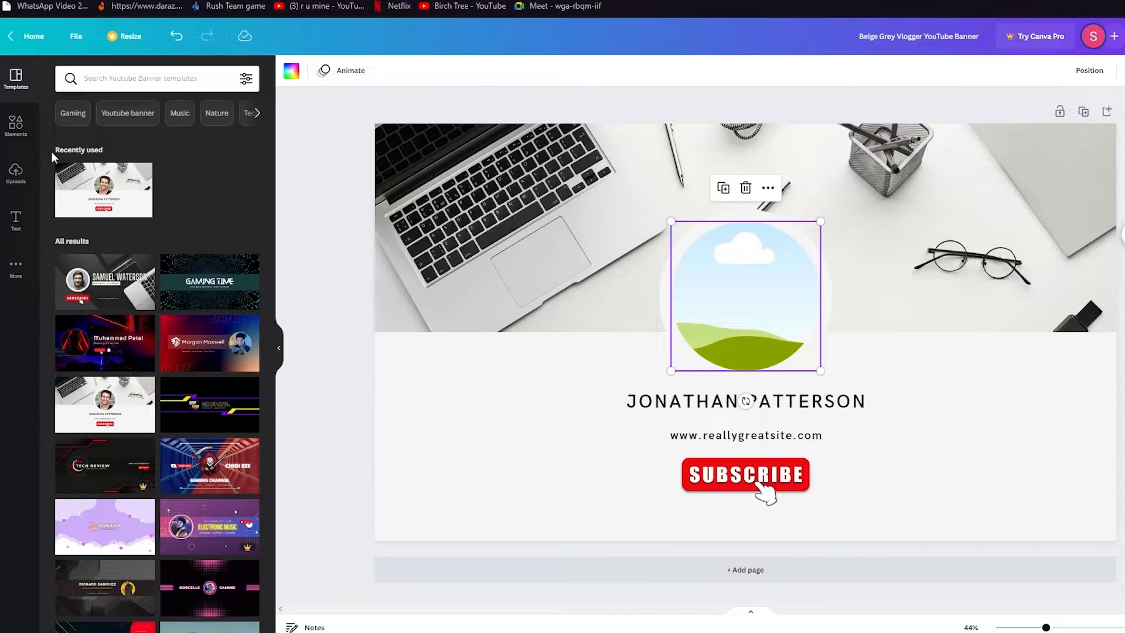
Place the uploaded photo of the woman by the window into the circle frame
click(16, 172)
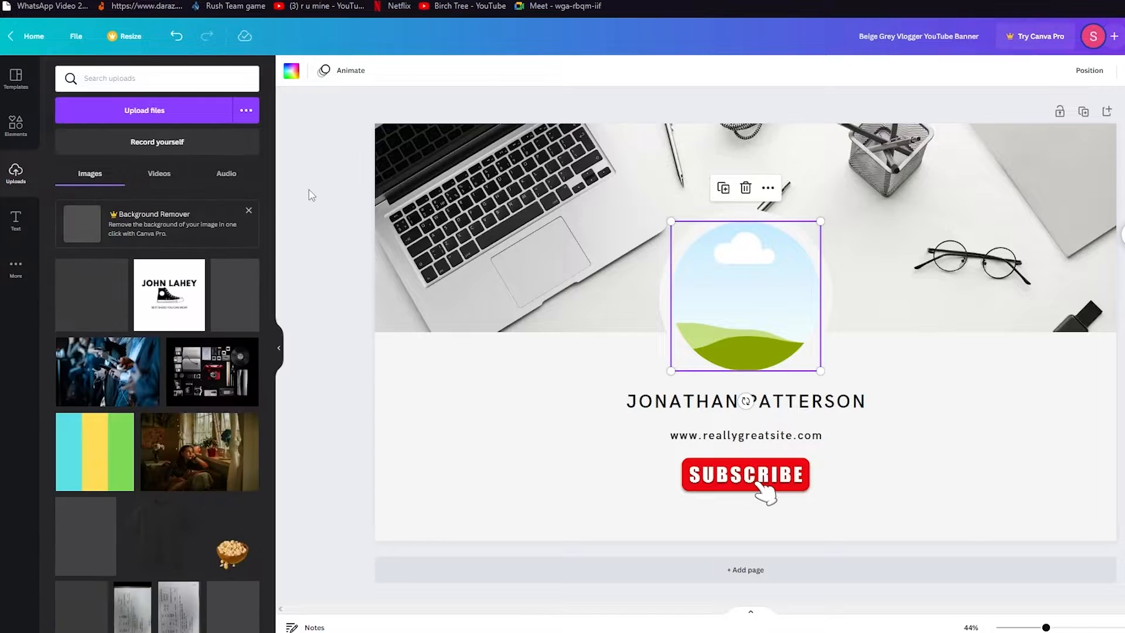
scroll(216, 274, down, 3)
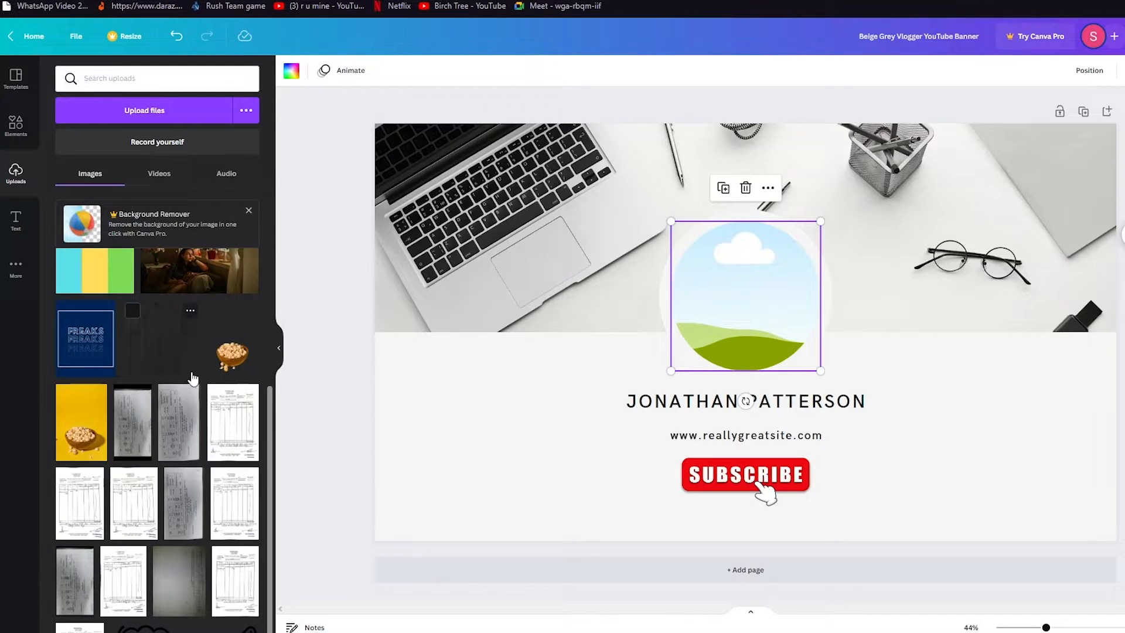
click(215, 273)
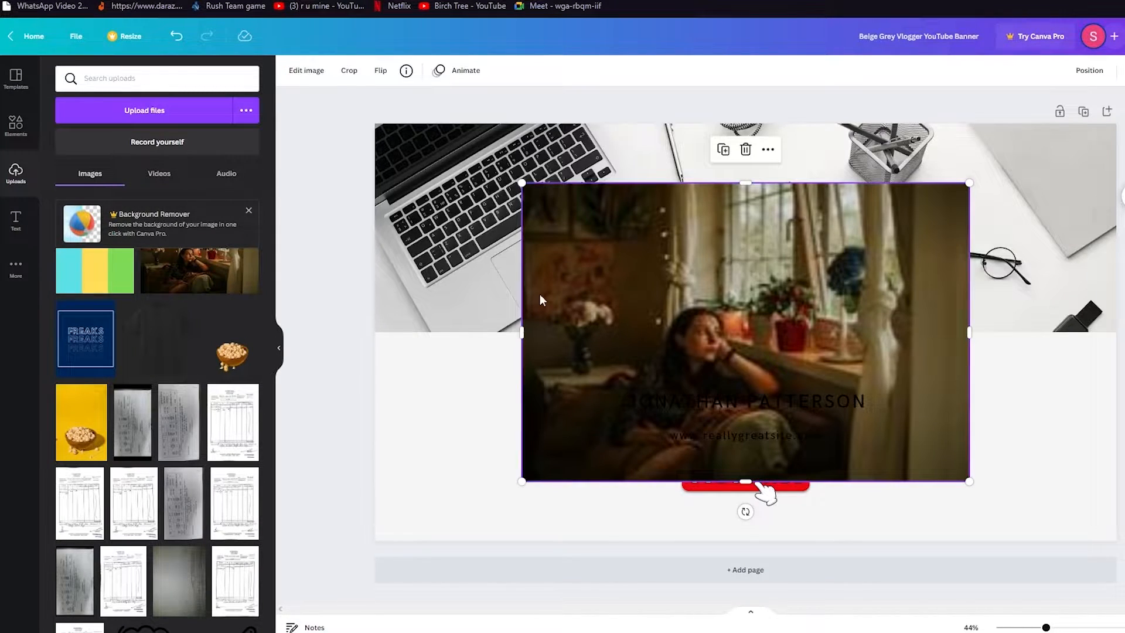
drag(743, 234, 743, 272)
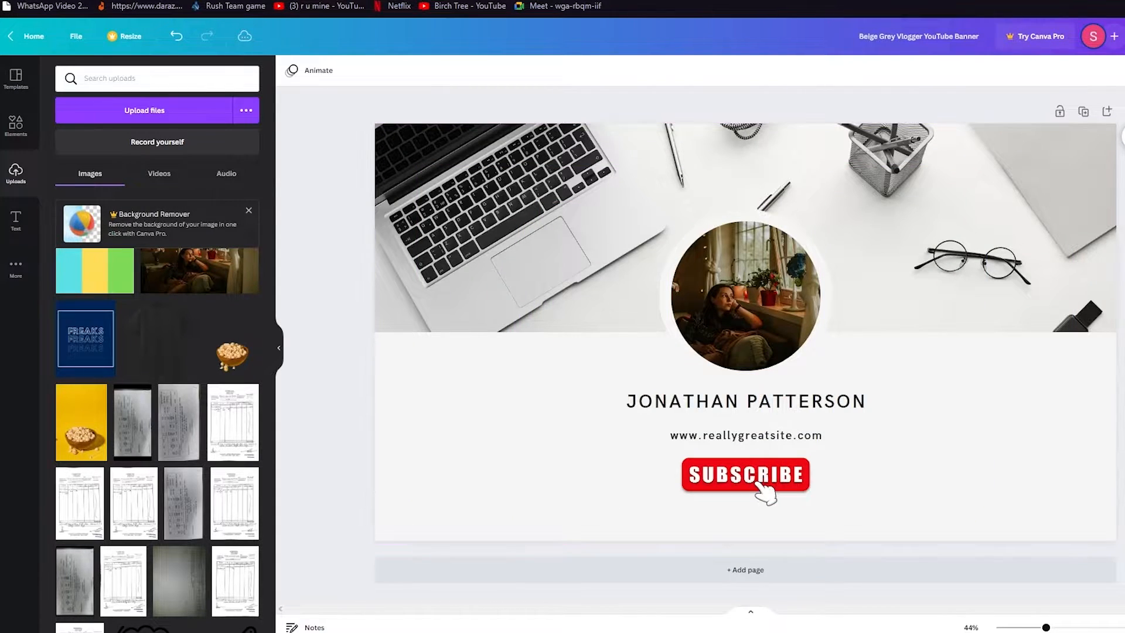
click(980, 232)
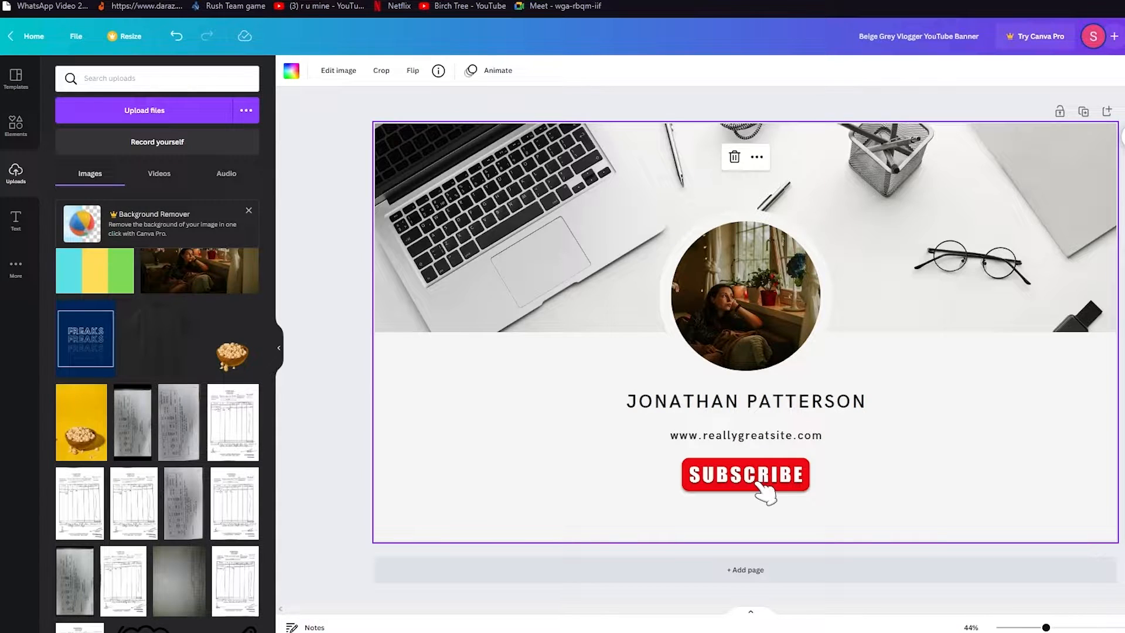
click(1122, 375)
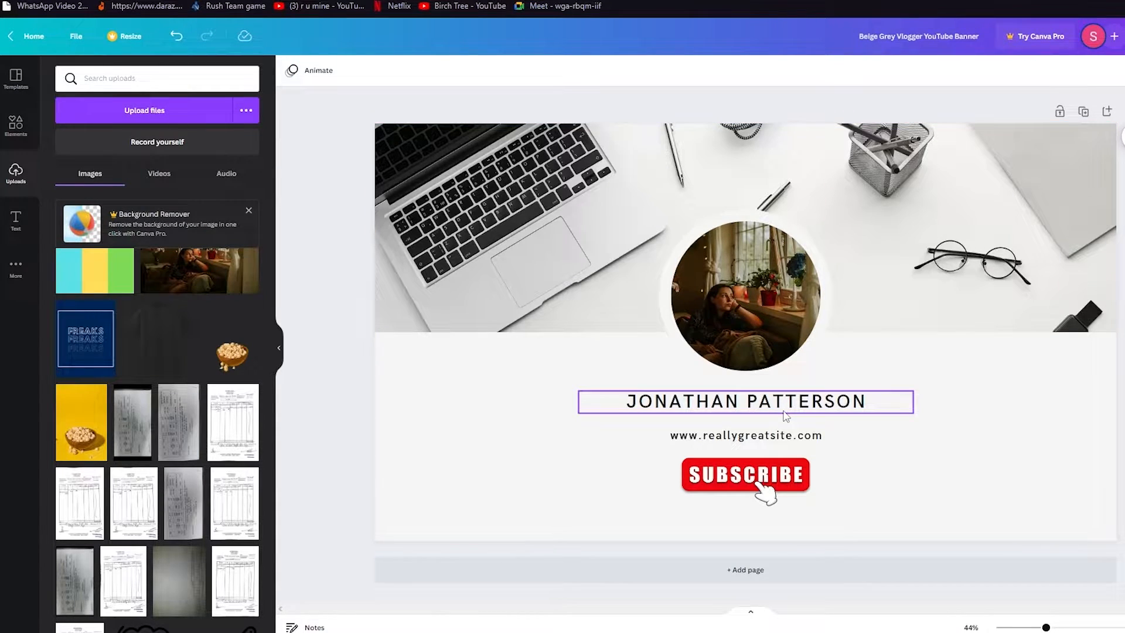
double_click(827, 411)
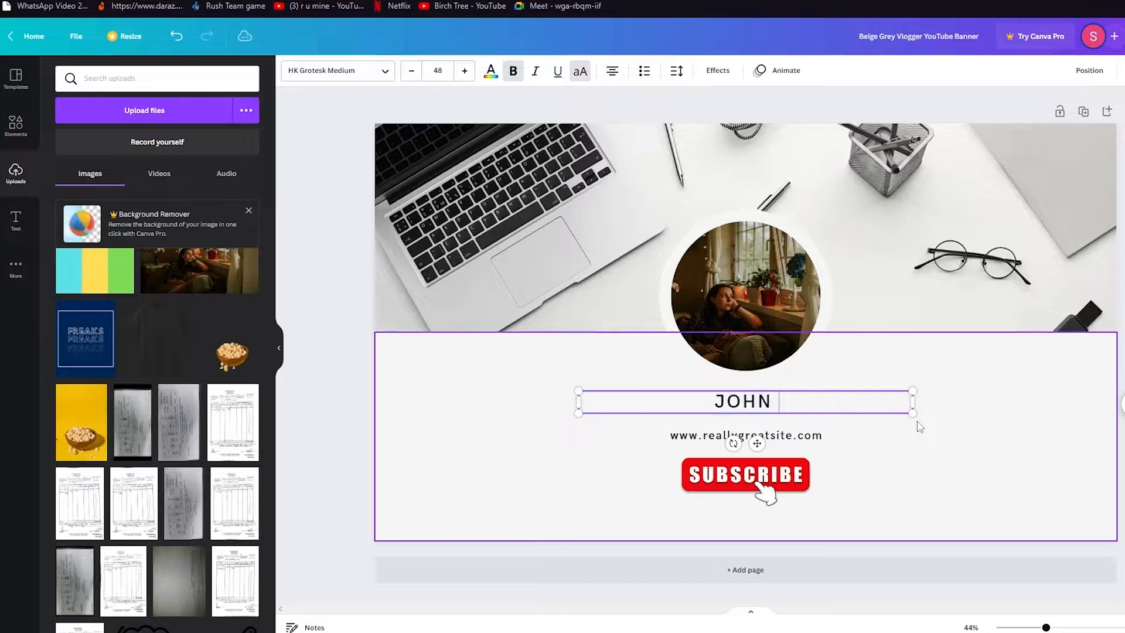
click(917, 423)
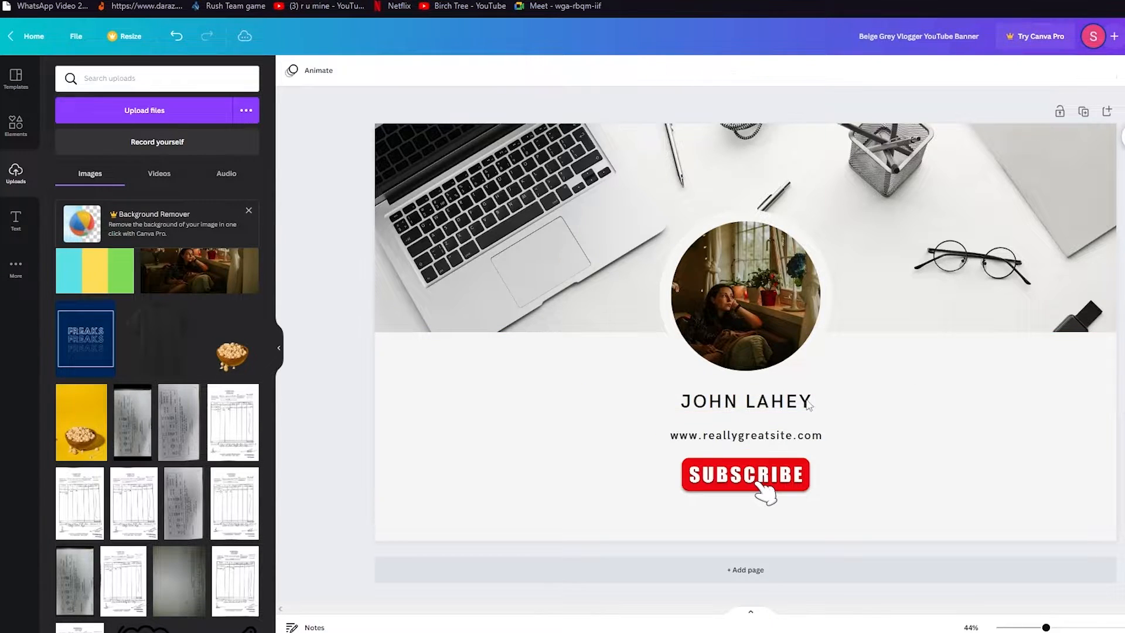
click(790, 441)
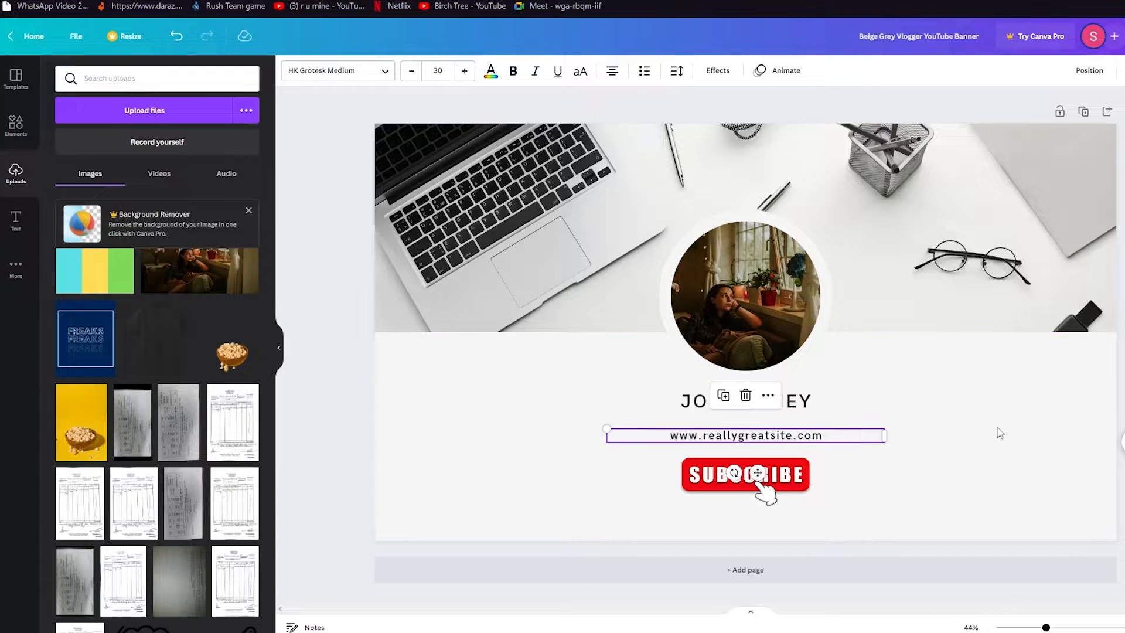
click(1122, 384)
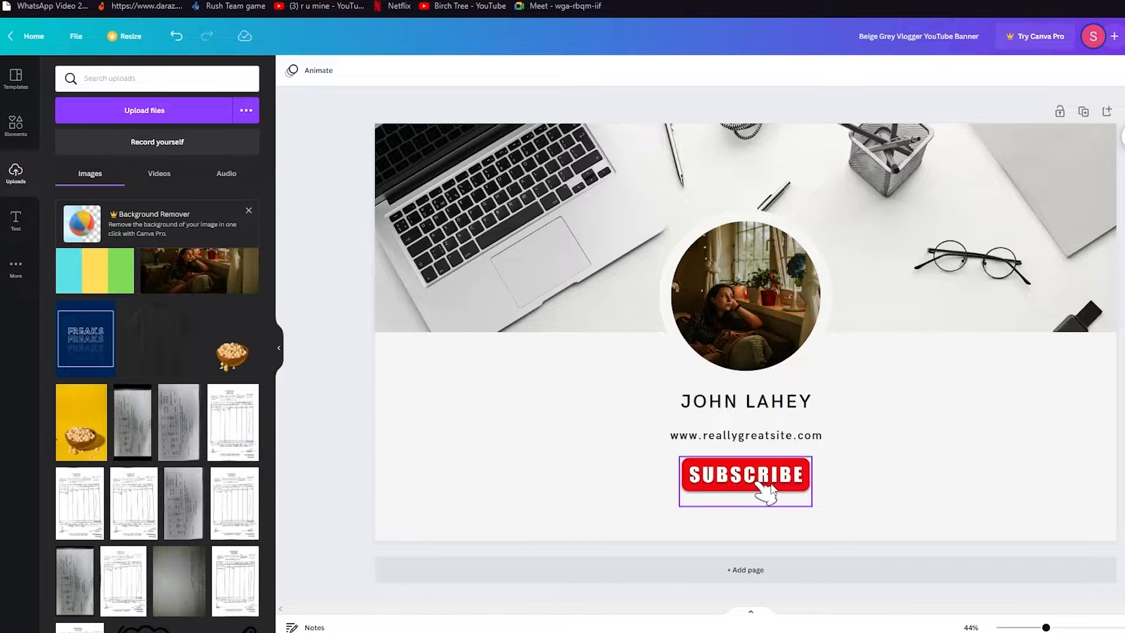
Search Elements for 'subscribe' and add the white YouTube Subscribe graphic
click(772, 487)
click(15, 123)
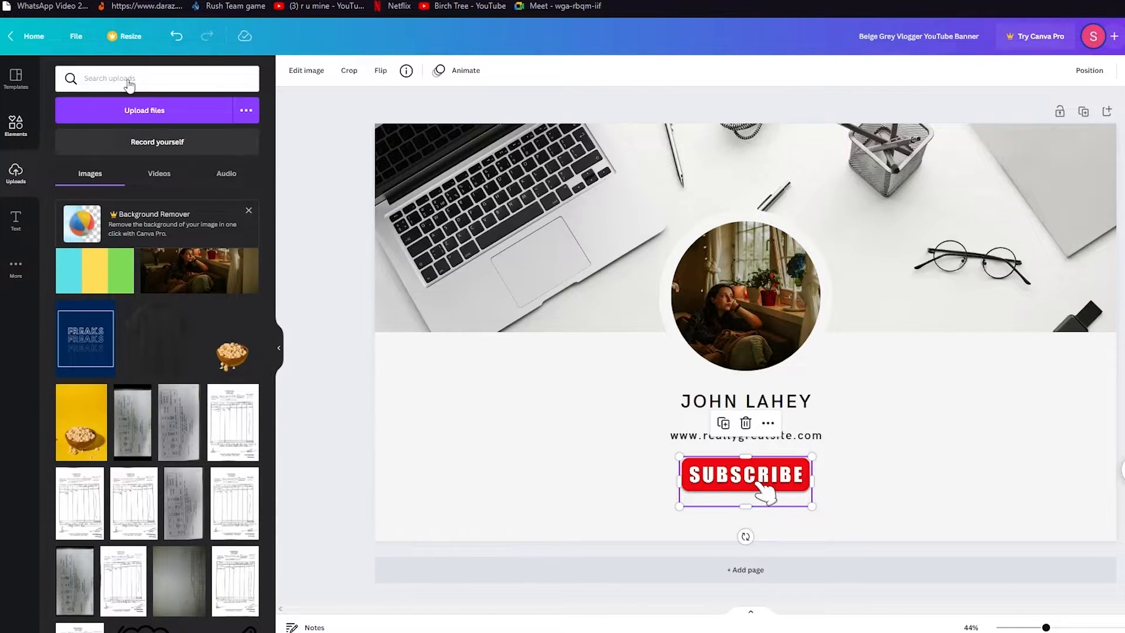
click(238, 73)
text(subs)
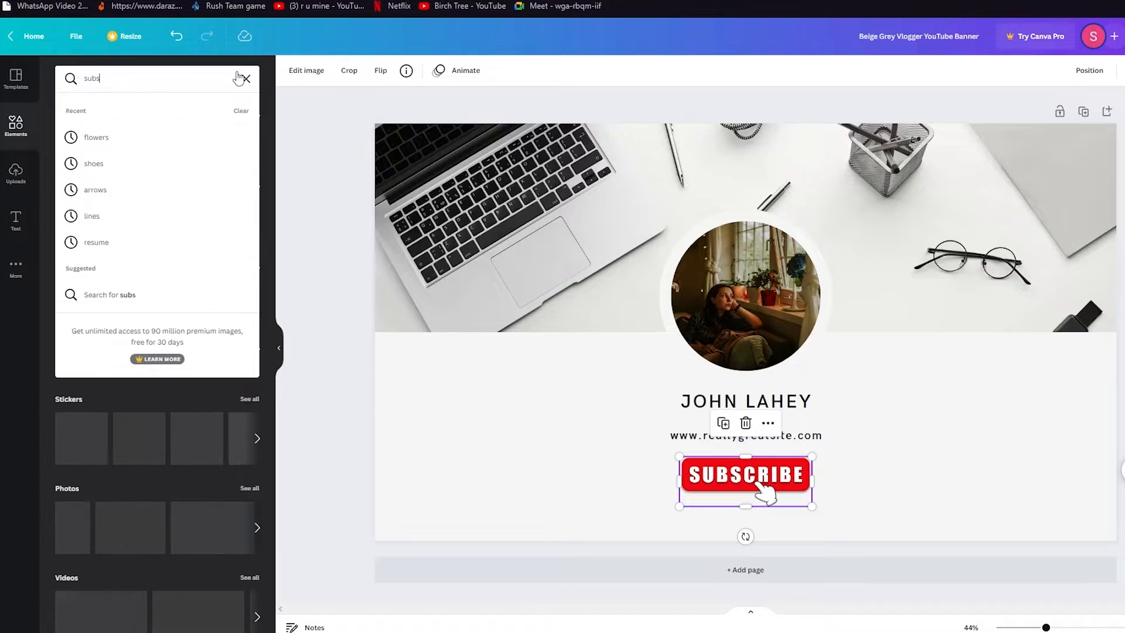
text(cribe)
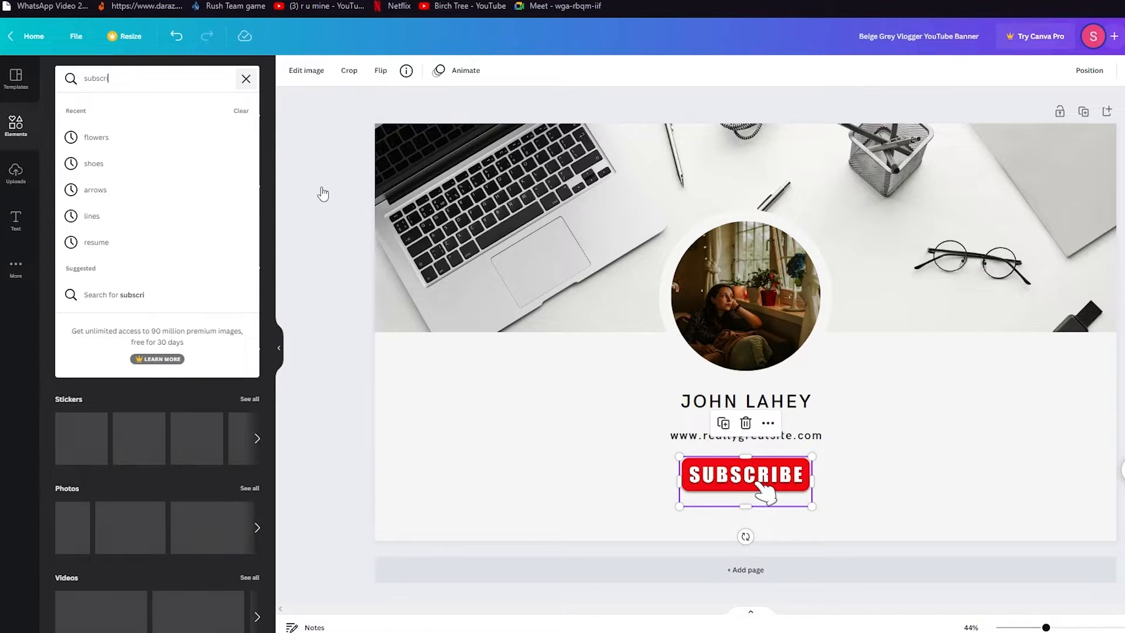
key(Return)
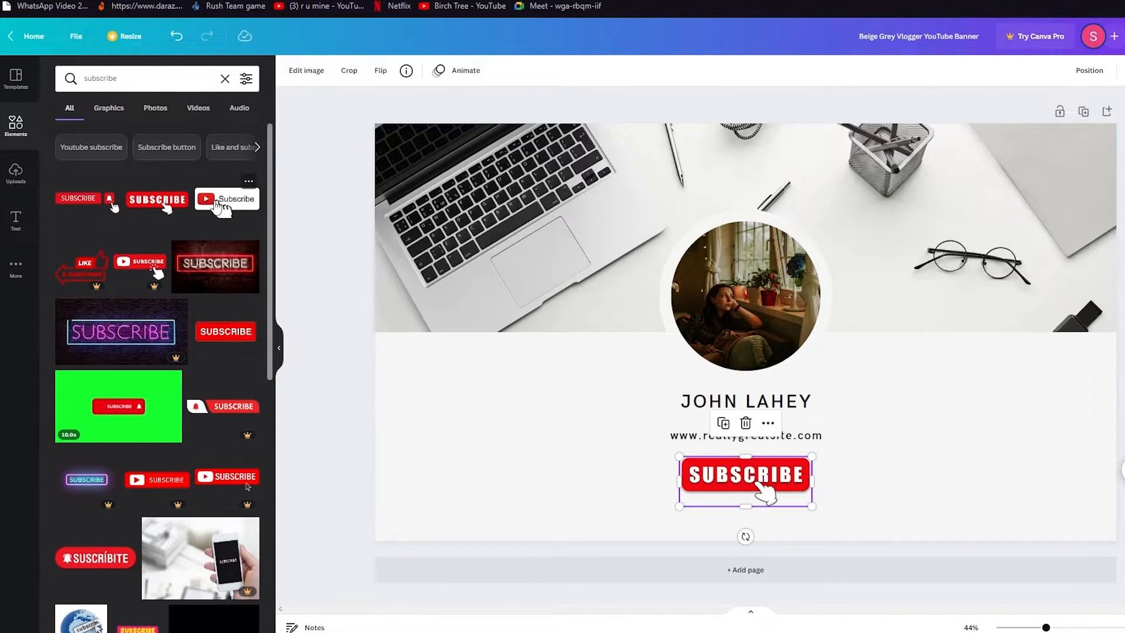
click(256, 202)
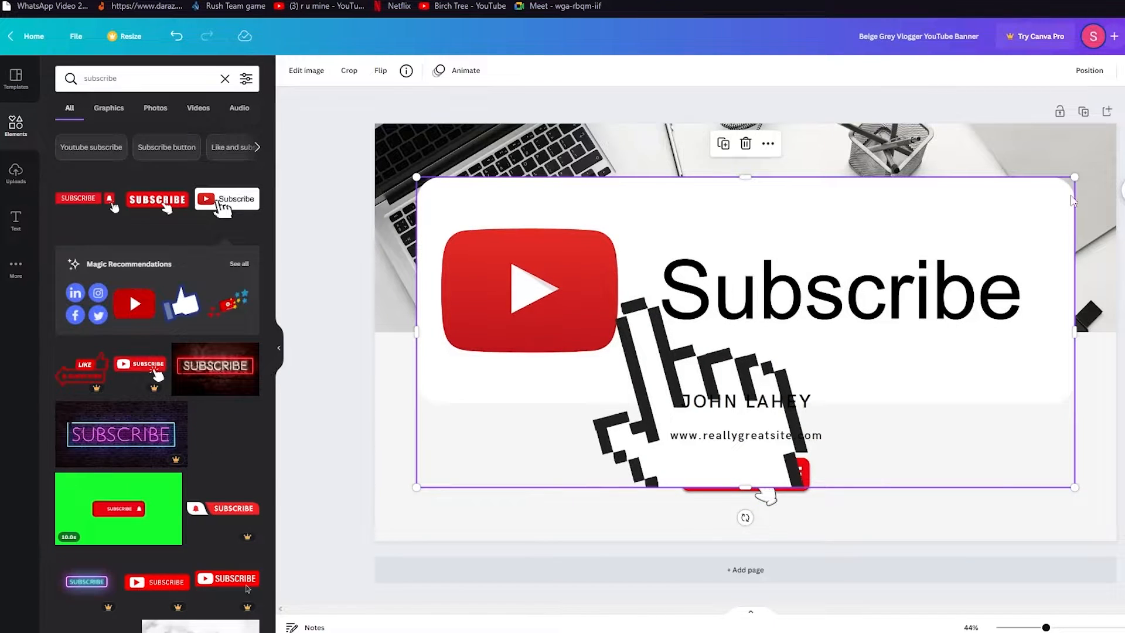
Delete the red SUBSCRIBE button and centre the resized Subscribe graphic under the website line
drag(1060, 188, 756, 486)
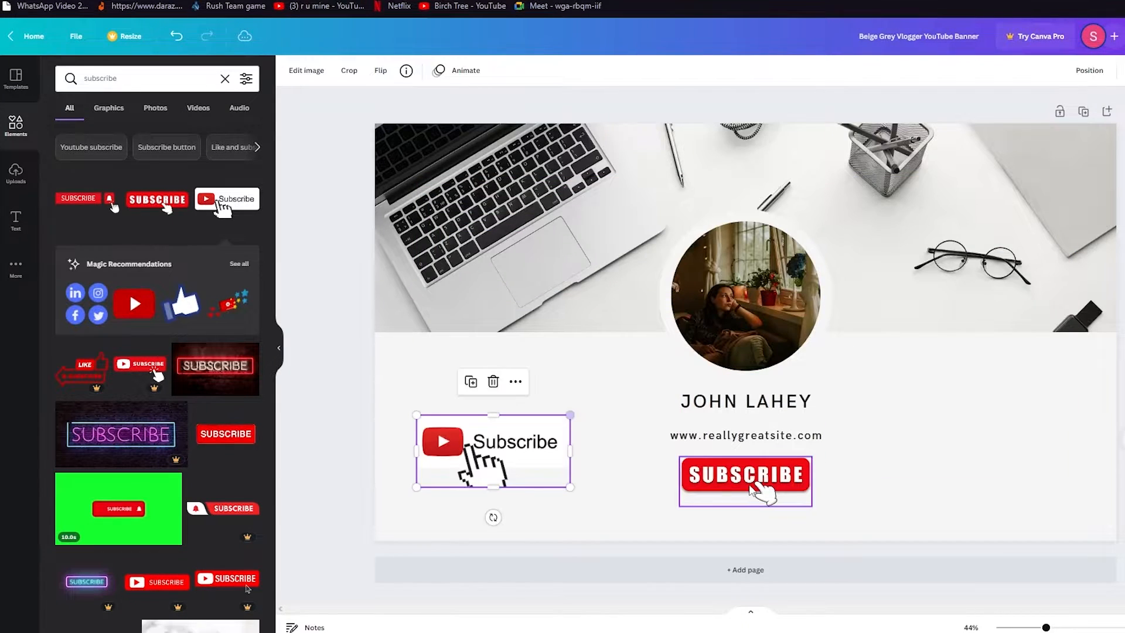
click(756, 487)
key(Delete)
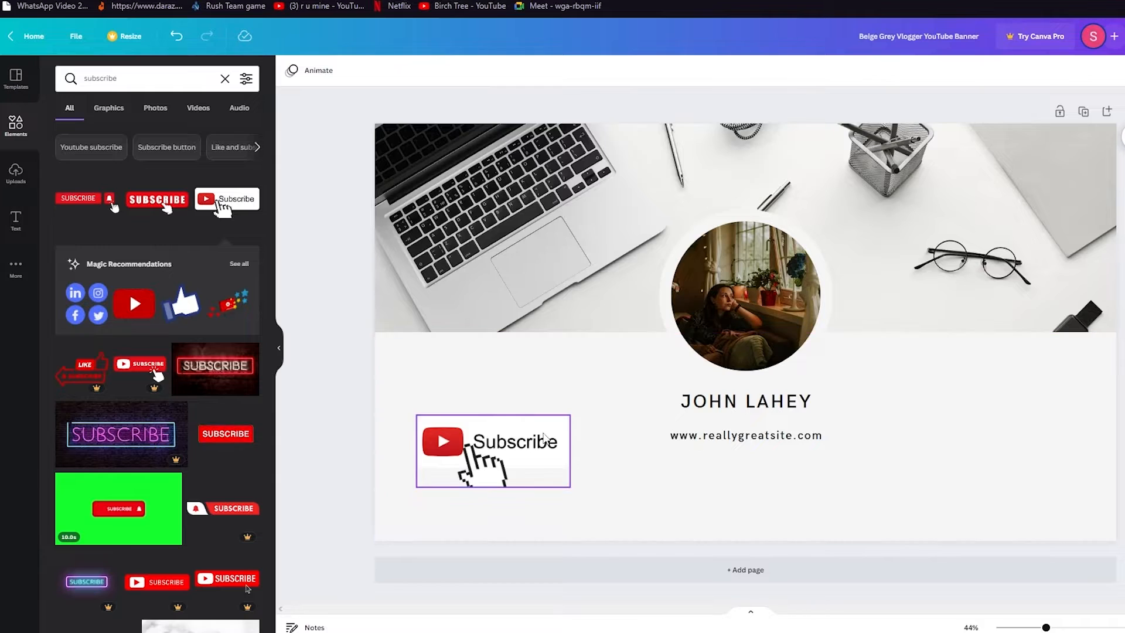
click(516, 457)
drag(571, 417, 762, 487)
click(741, 550)
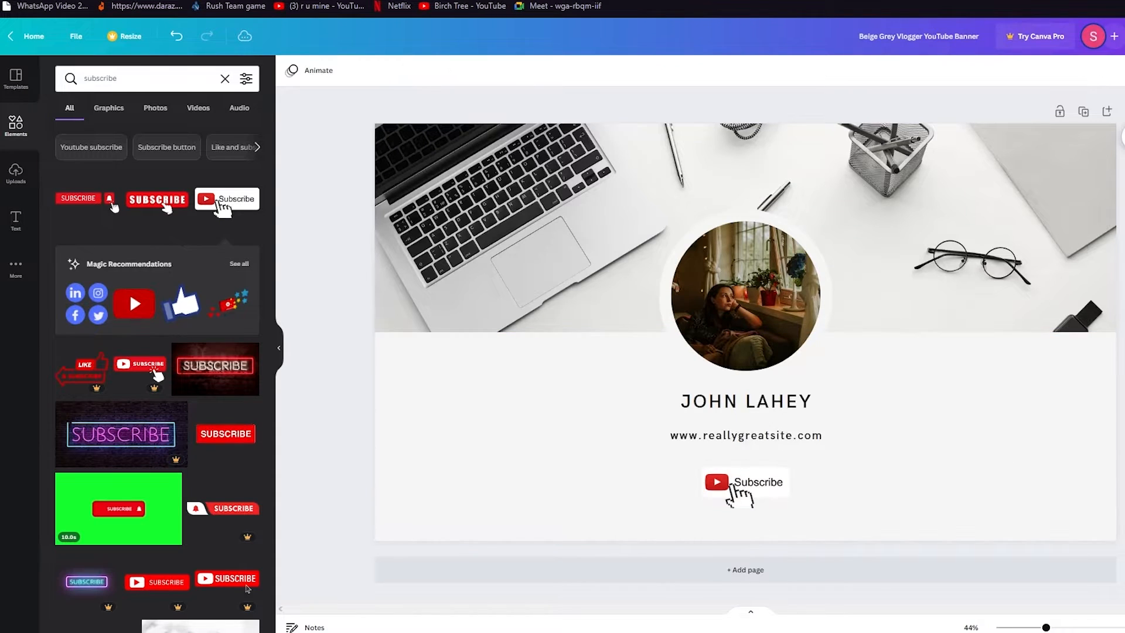
click(732, 485)
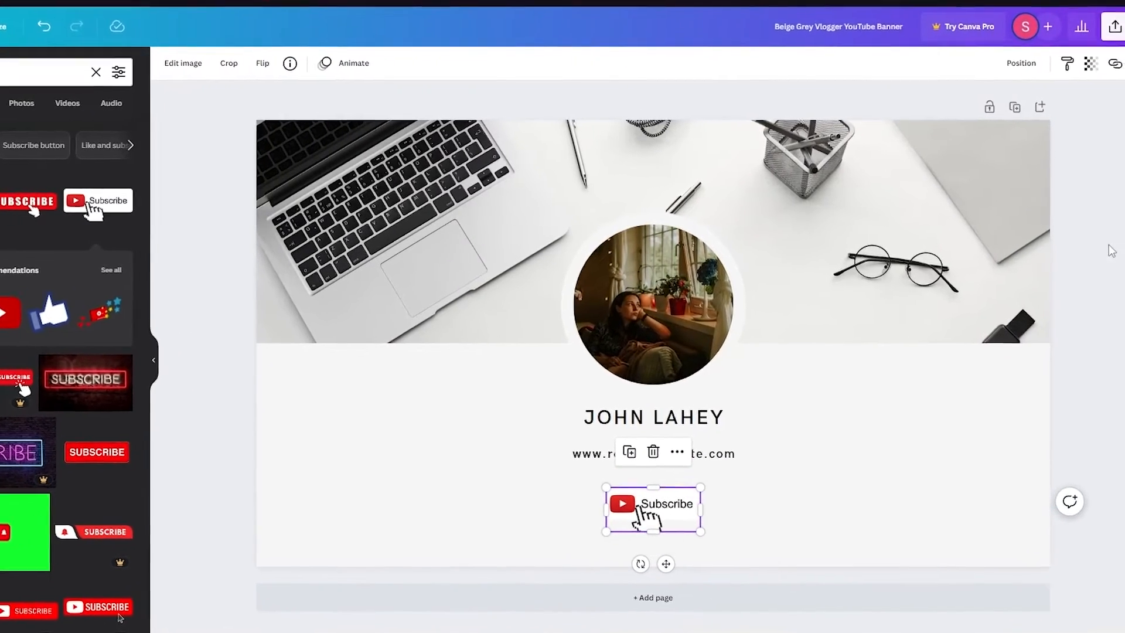
click(1072, 269)
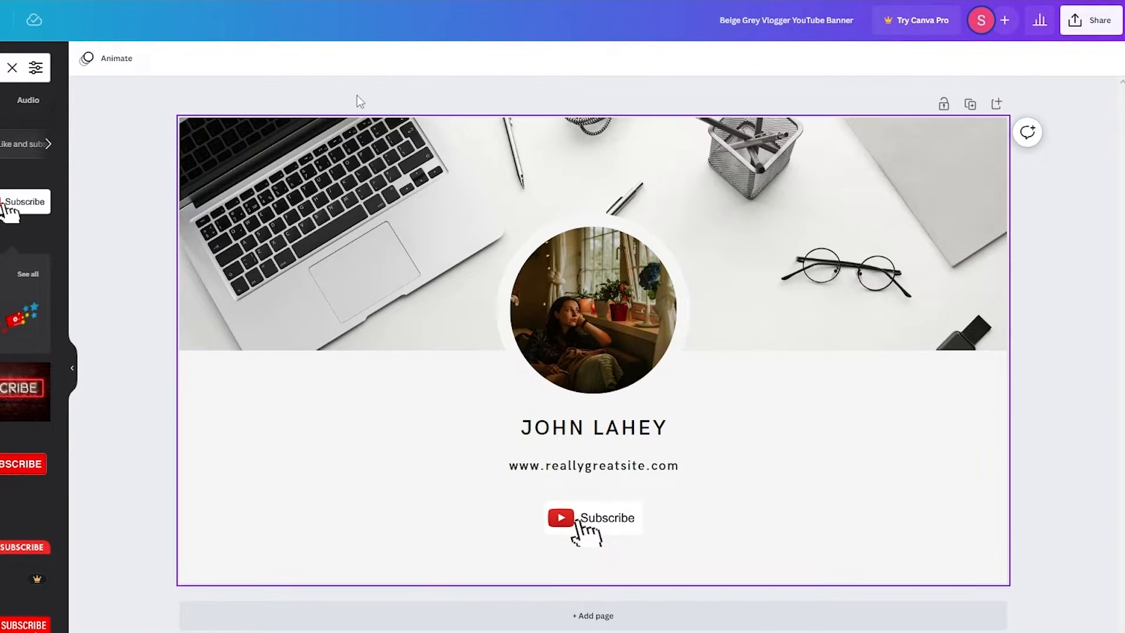
drag(147, 111, 348, 95)
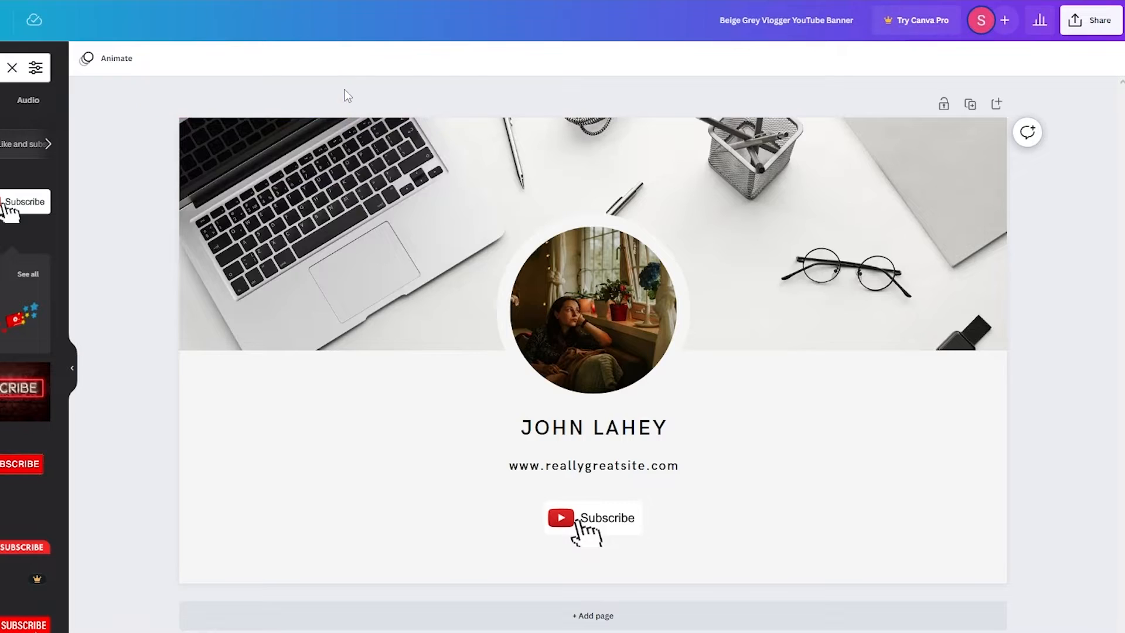
click(1091, 20)
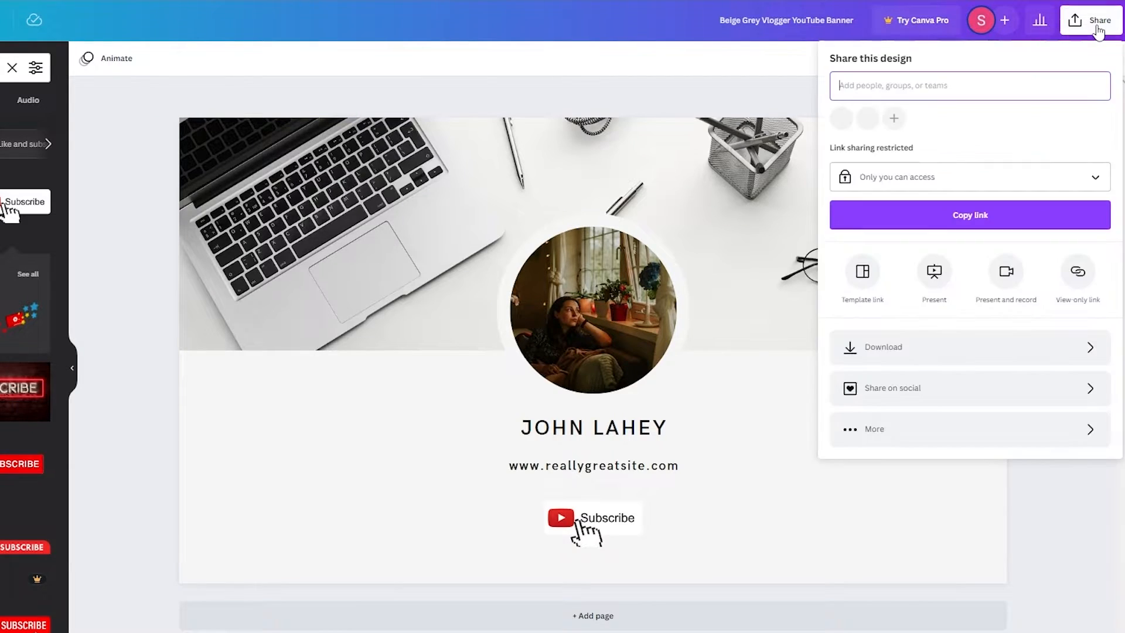
click(924, 353)
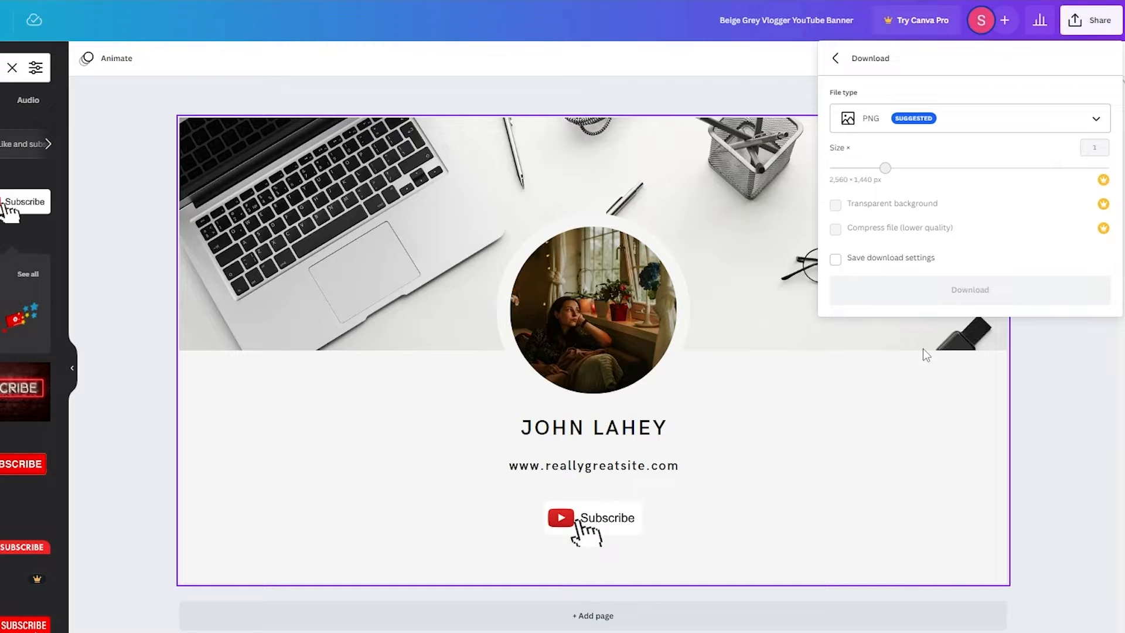
click(963, 120)
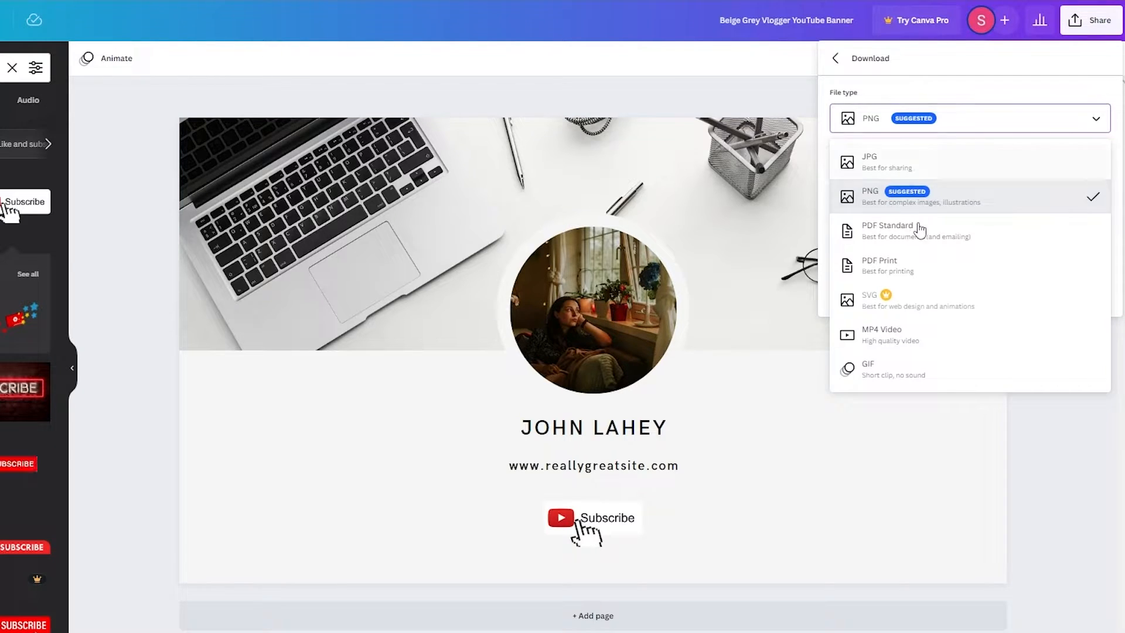
click(950, 211)
click(989, 117)
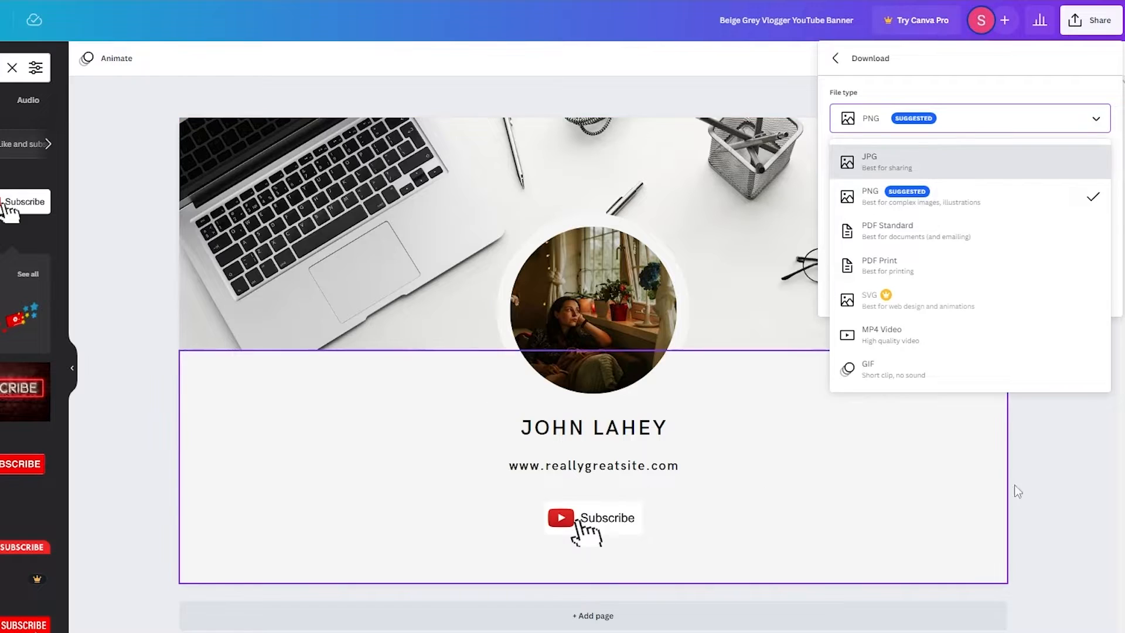
click(784, 101)
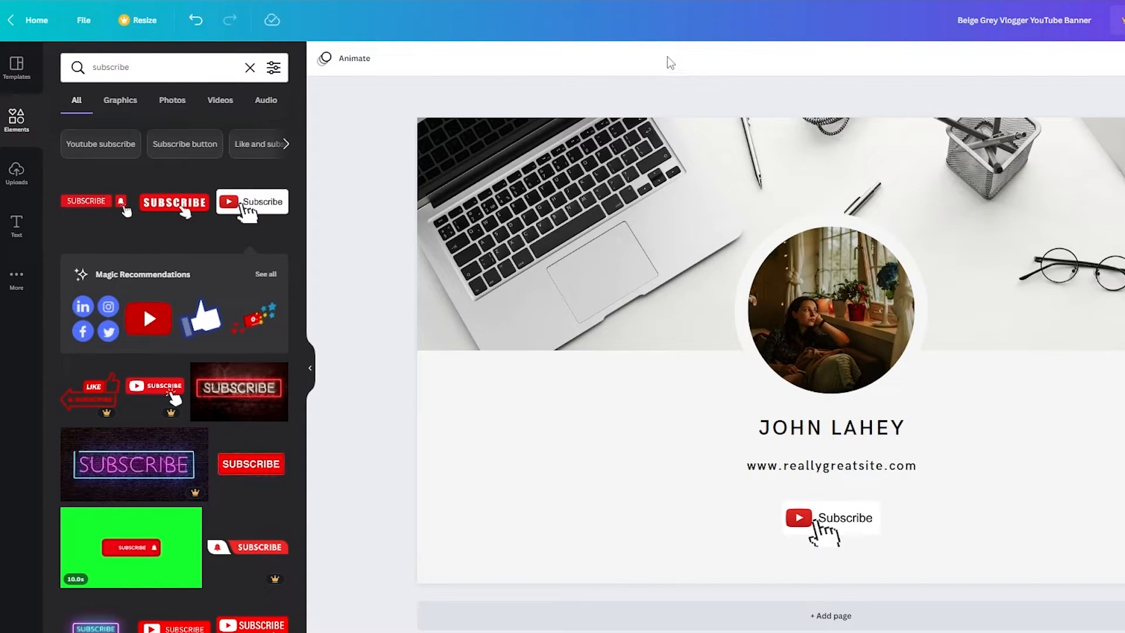
drag(1124, 121, 306, 589)
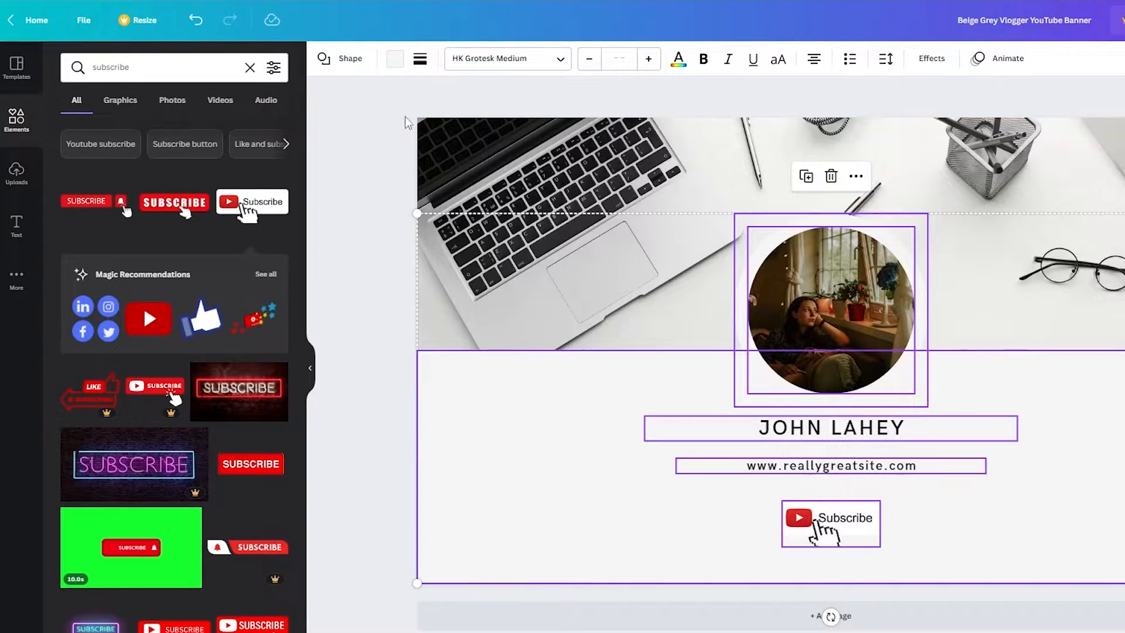
Deselect everything to view the finished banner
click(404, 116)
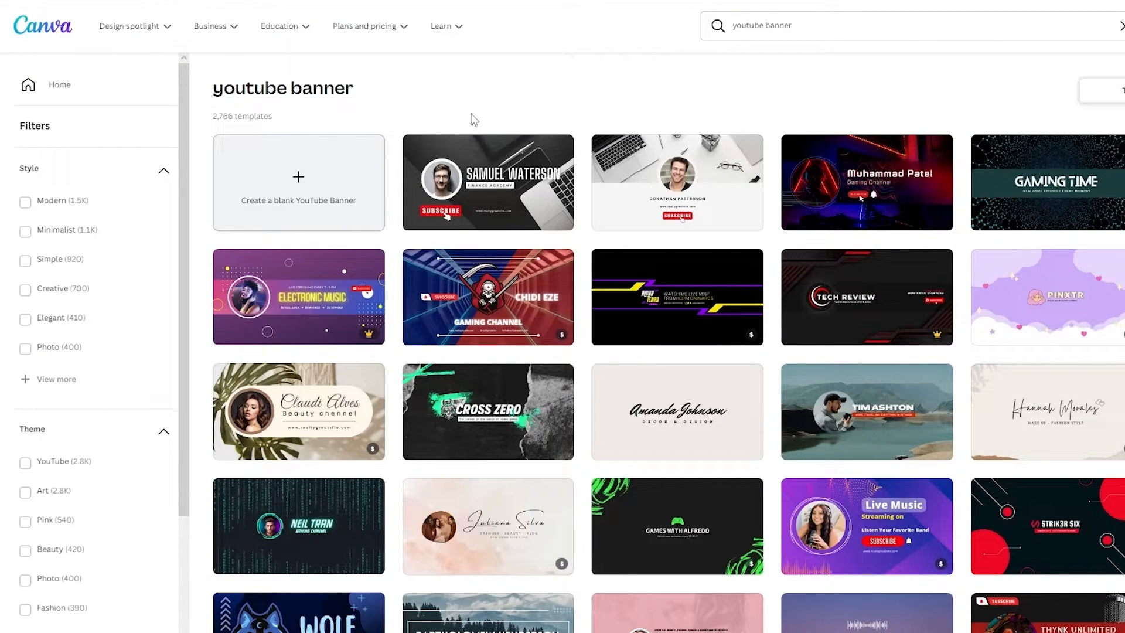
Start a blank YouTube Banner design
click(343, 175)
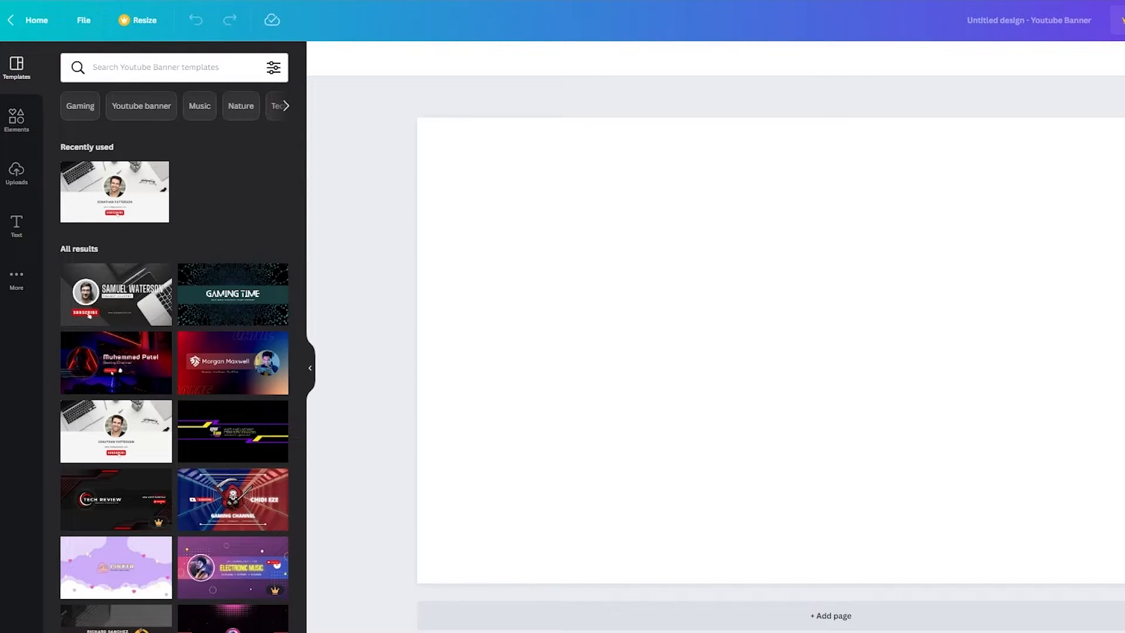
Add a square from Elements, stretch it over the whole page and colour it dark blue
click(16, 119)
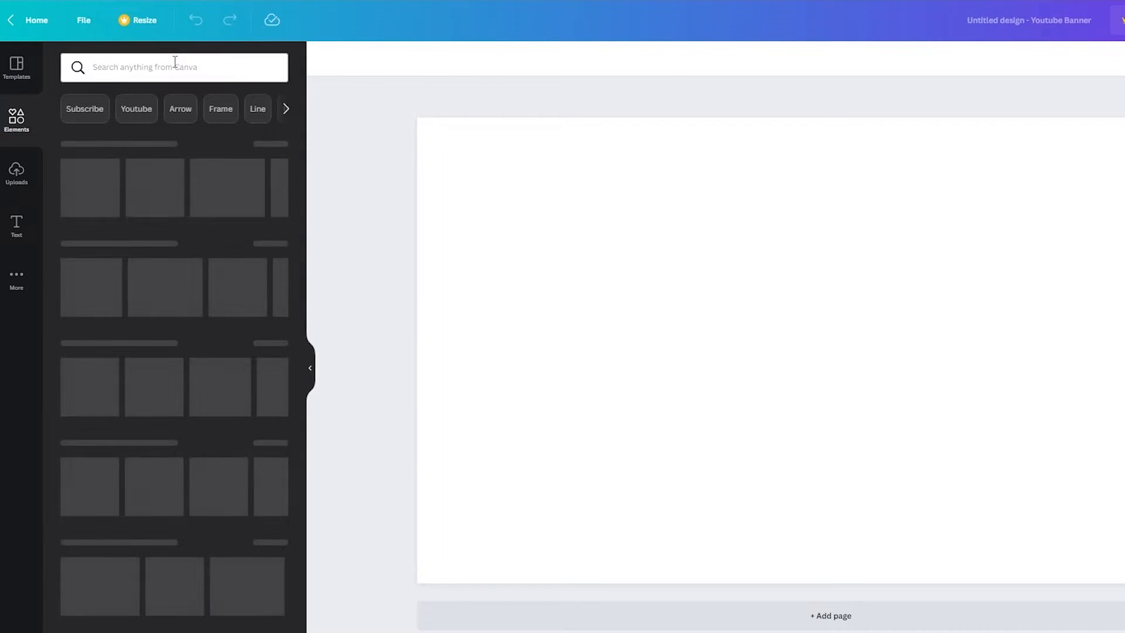
click(175, 61)
text(squa)
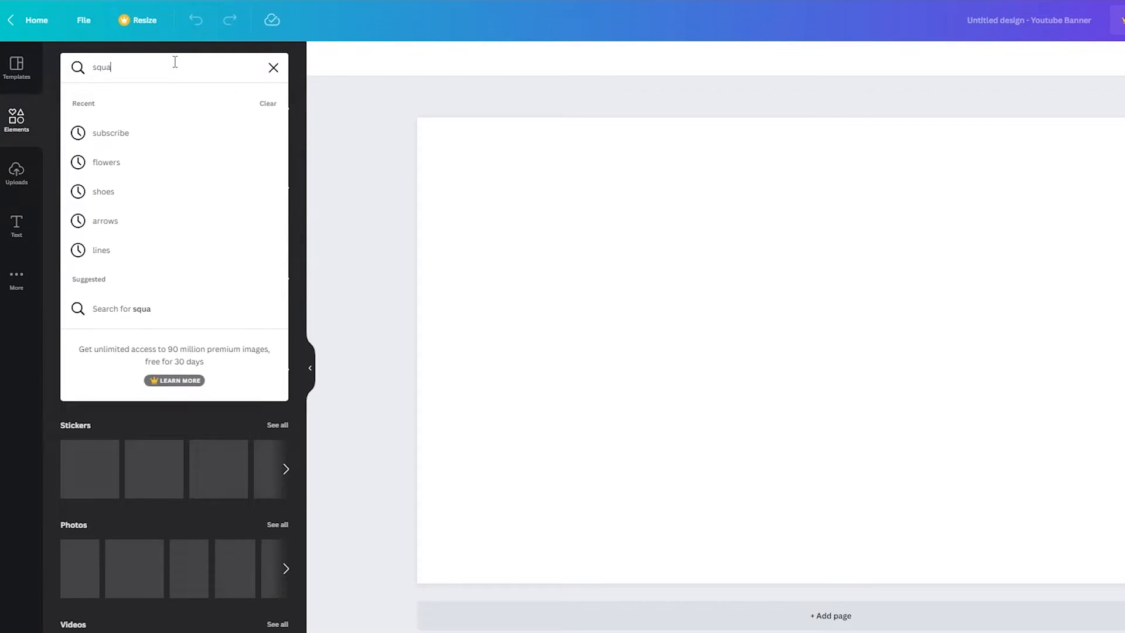
text(re)
key(Return)
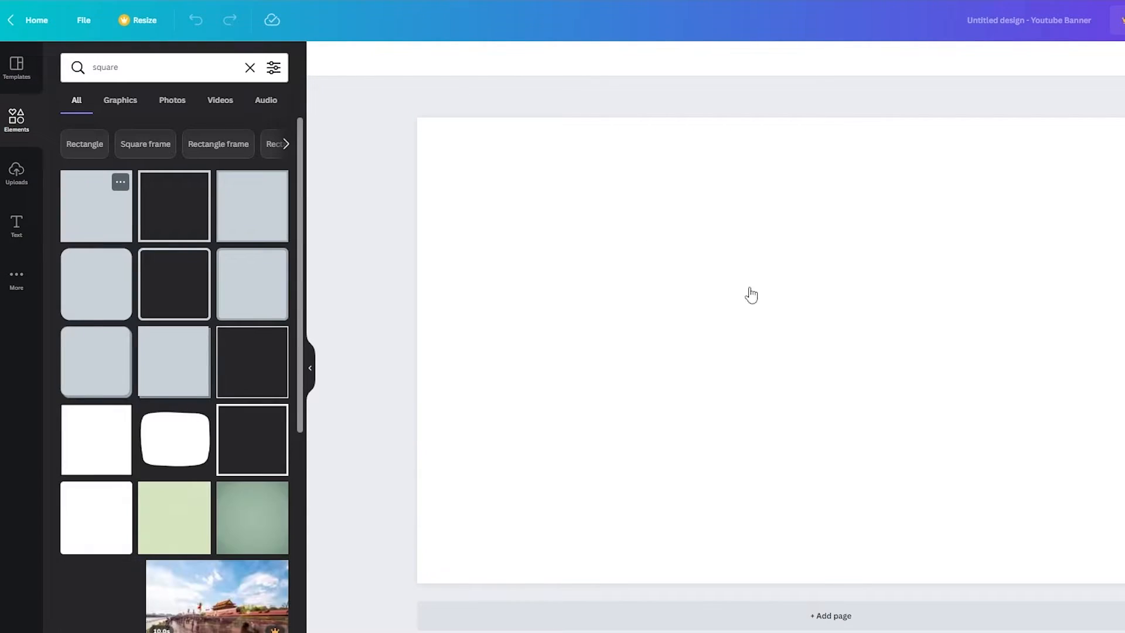
key(r)
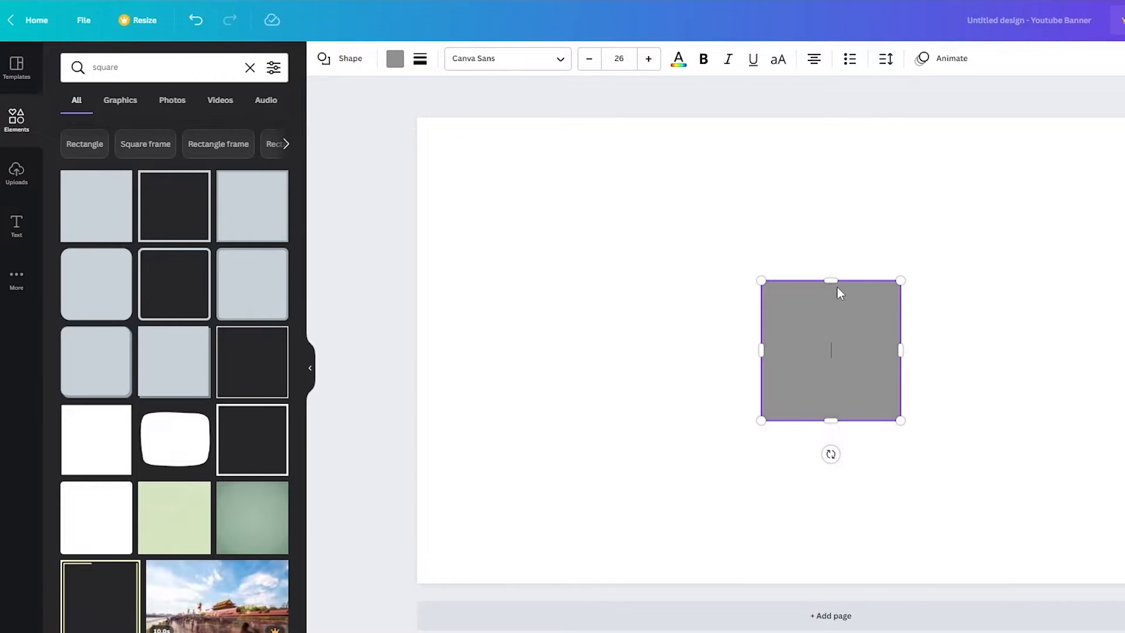
drag(831, 280, 920, 71)
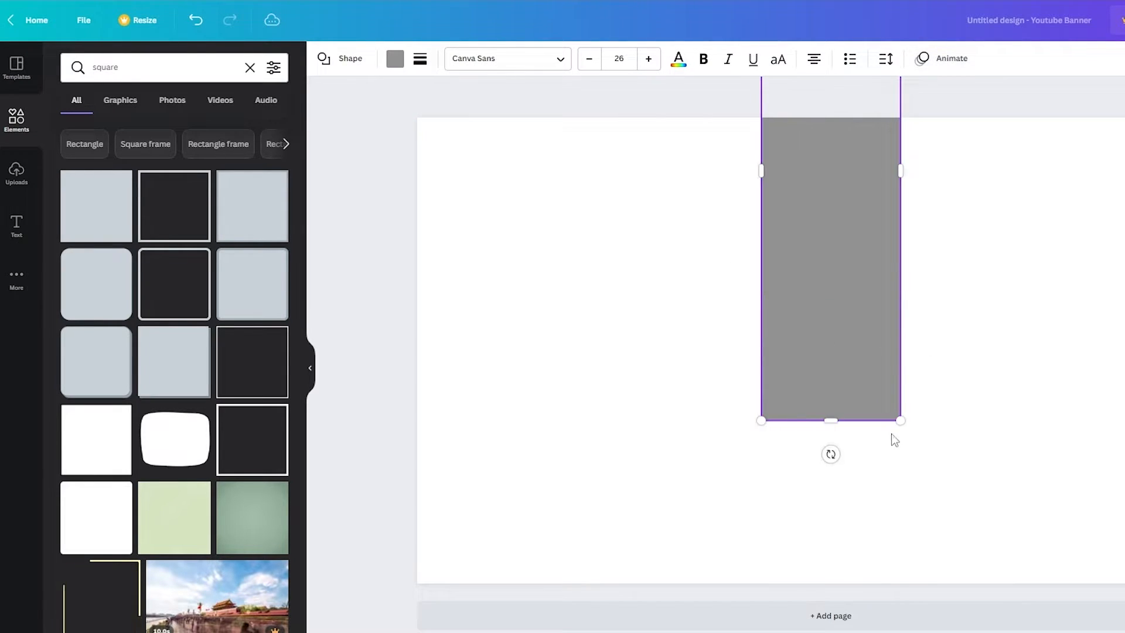
drag(901, 420, 1124, 632)
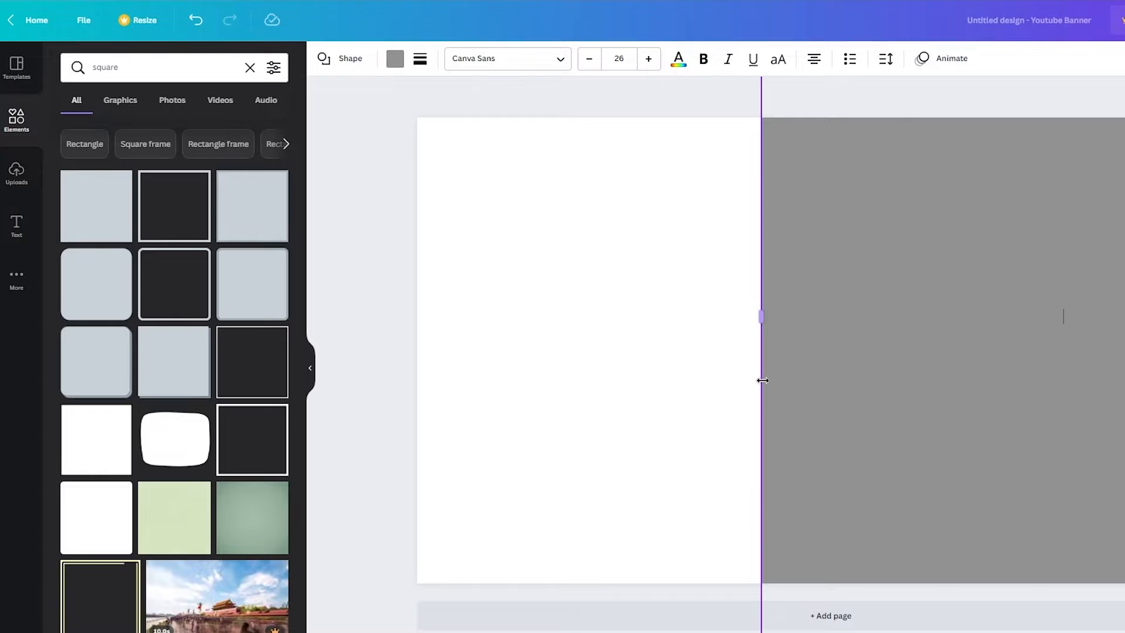
drag(762, 380, 337, 376)
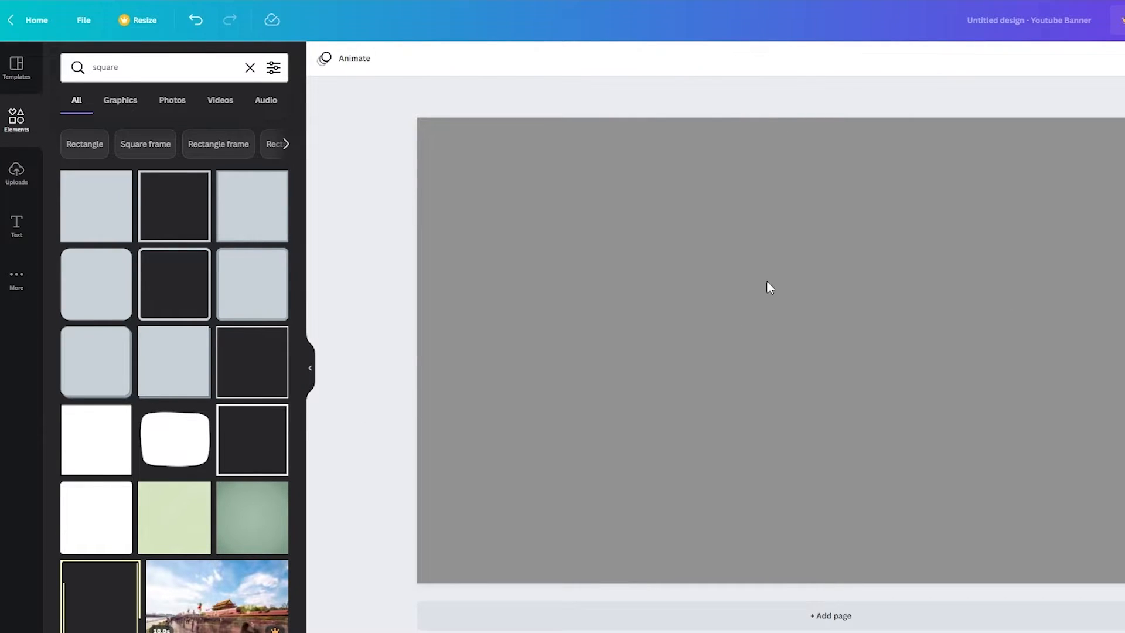
click(769, 287)
click(389, 62)
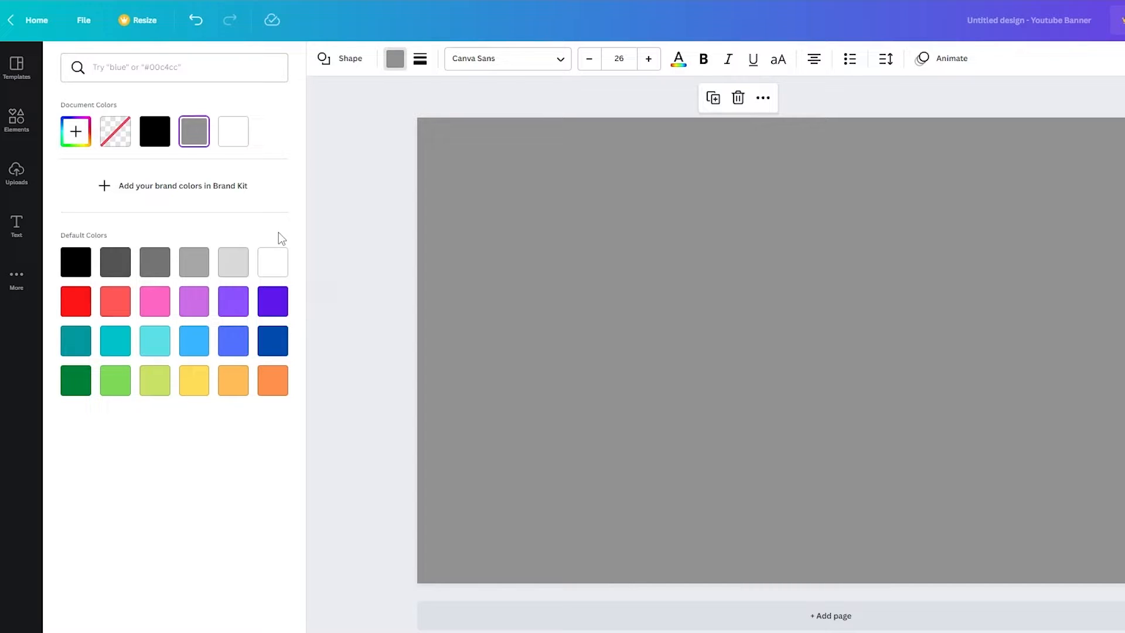
click(273, 341)
click(346, 303)
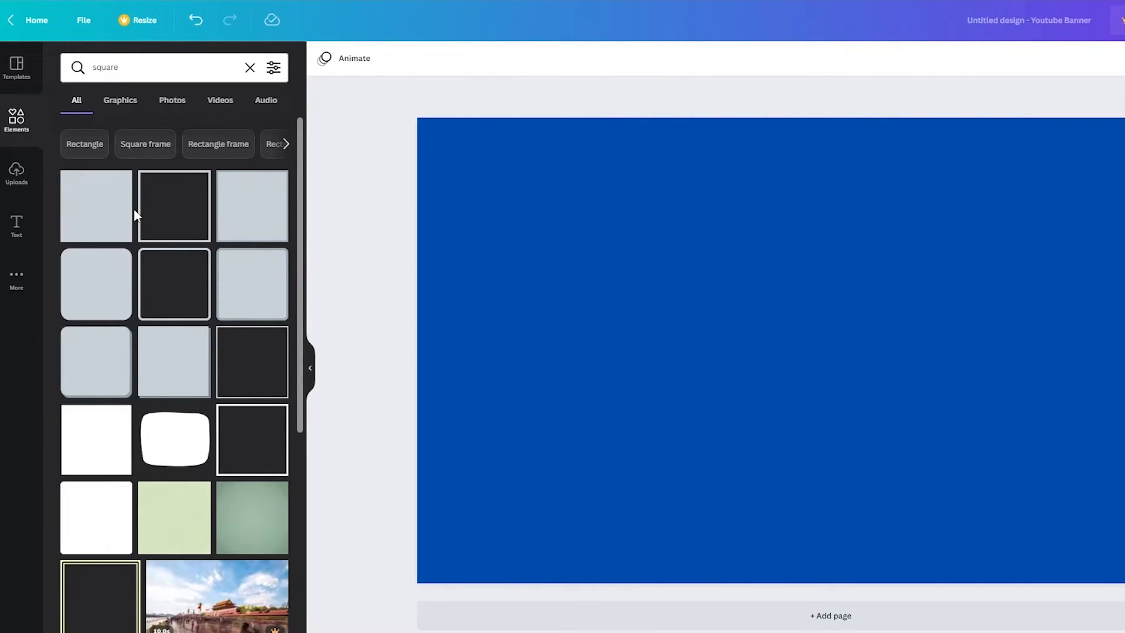
Add a black square, enlarge it over the right side and tilt it into a diagonal panel
click(112, 218)
drag(901, 280, 1124, 25)
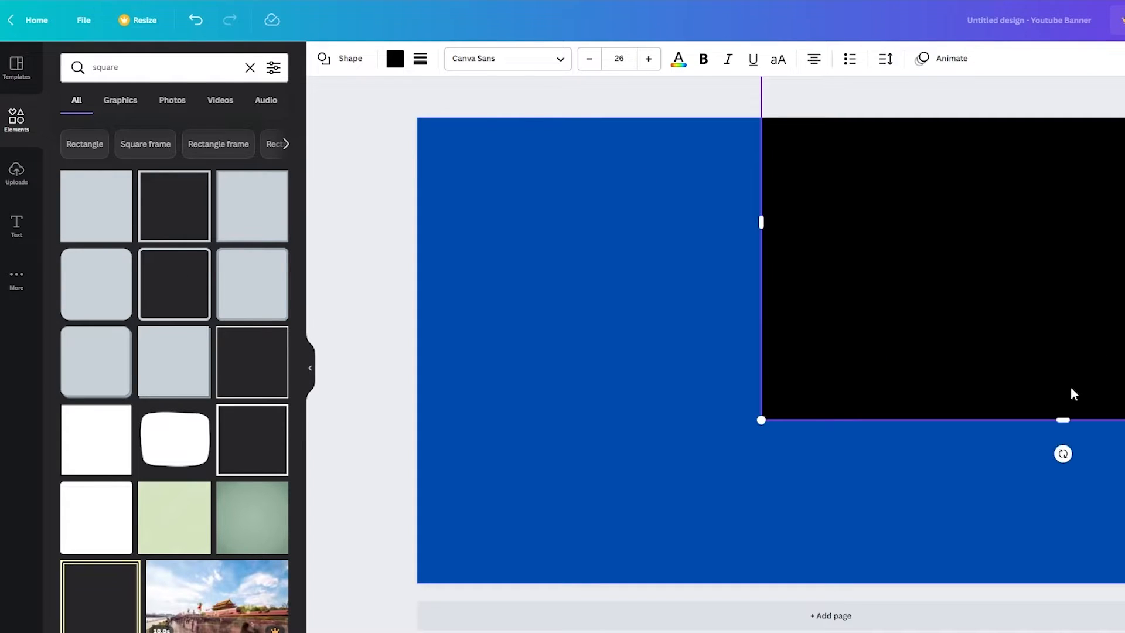
drag(1063, 419, 1062, 632)
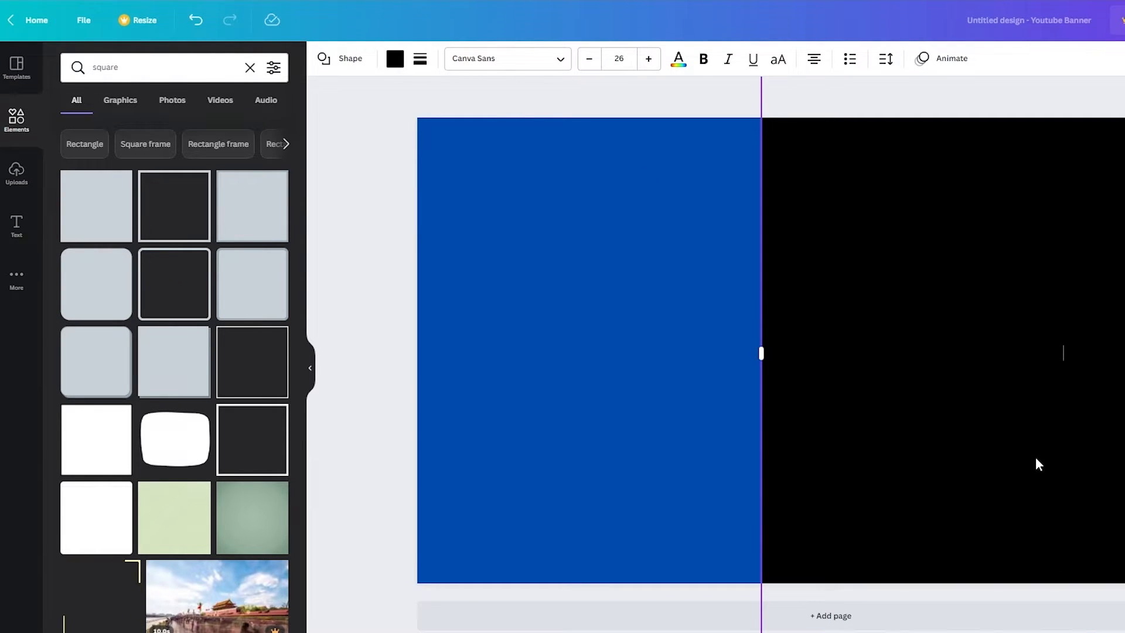
drag(1037, 463, 1124, 400)
drag(1027, 391, 1017, 392)
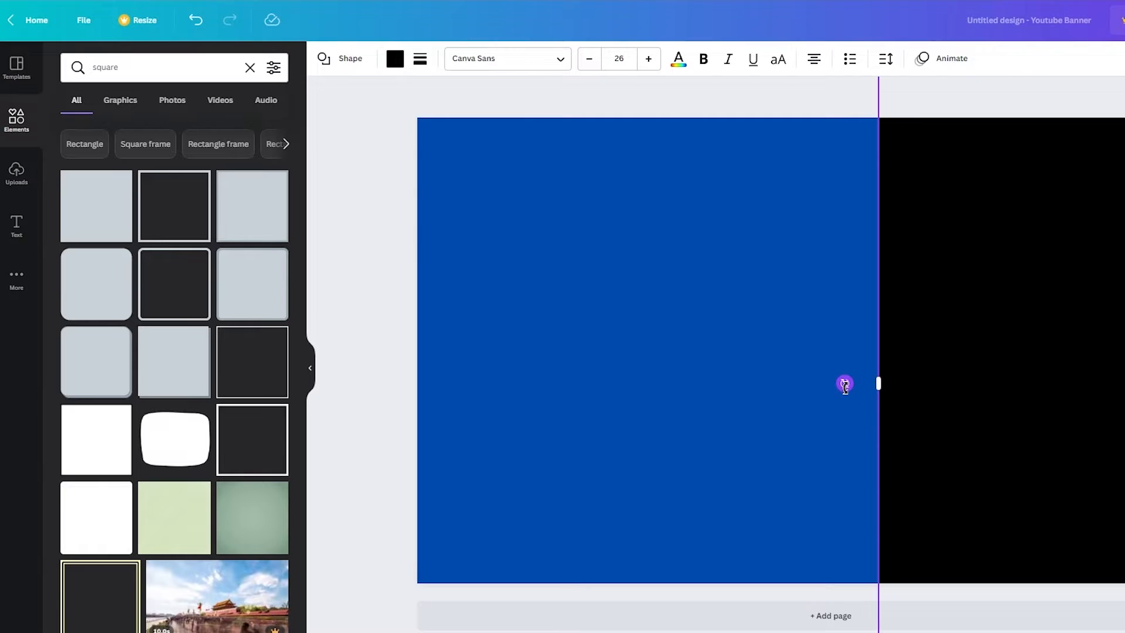
drag(929, 438, 1098, 334)
click(728, 109)
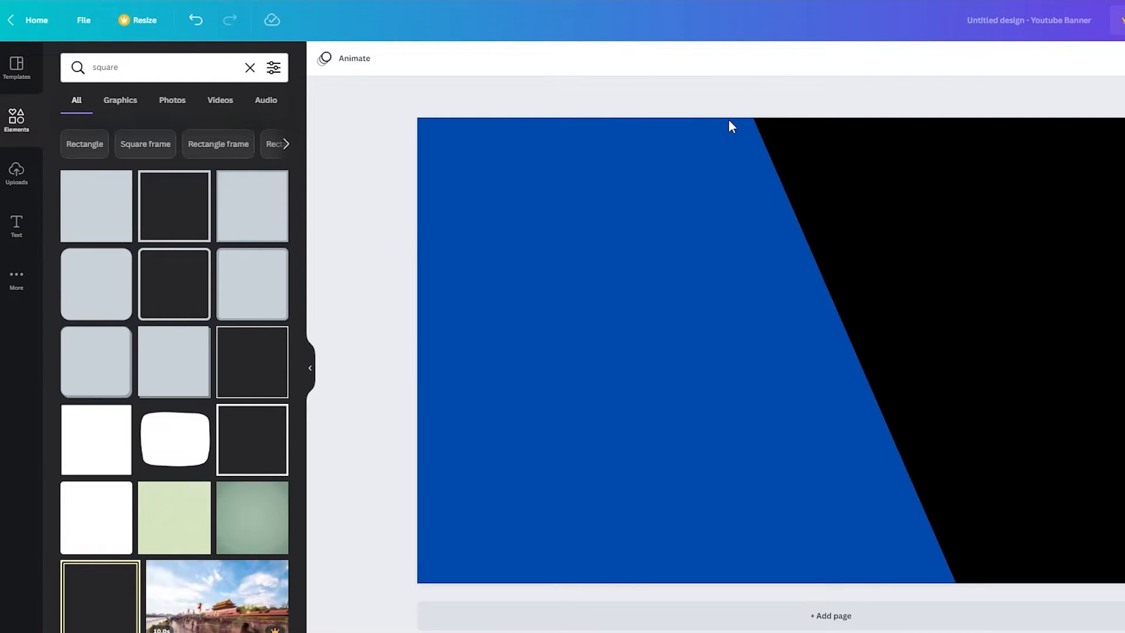
click(17, 69)
click(8, 130)
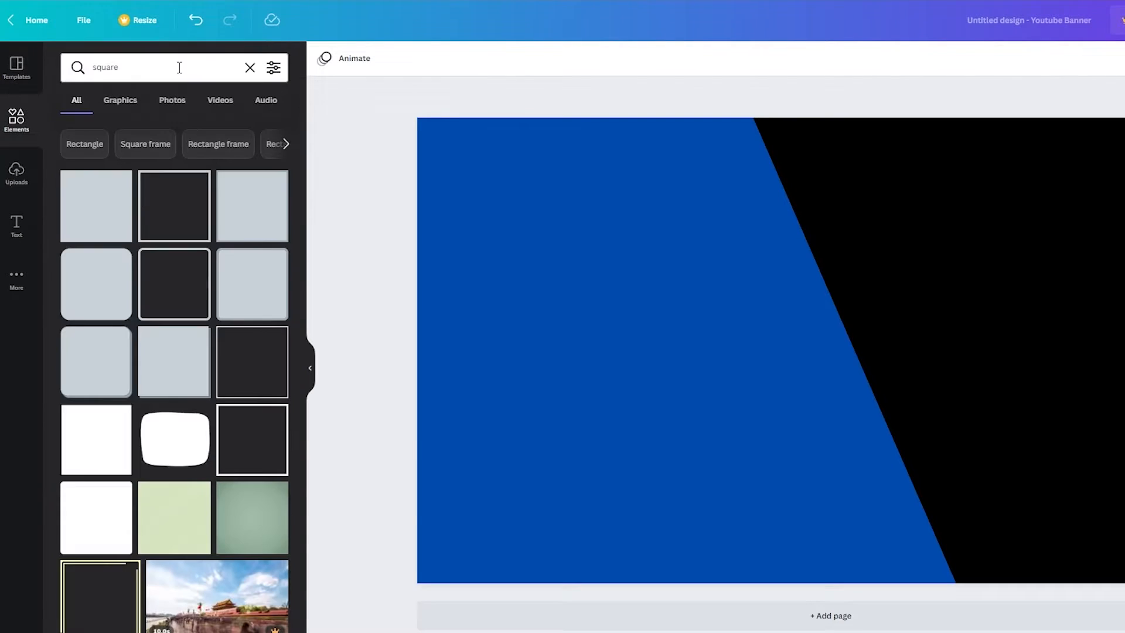
Add a circle frame from an Elements 'frame' search, sized and centred over the diagonal edge
text(fr)
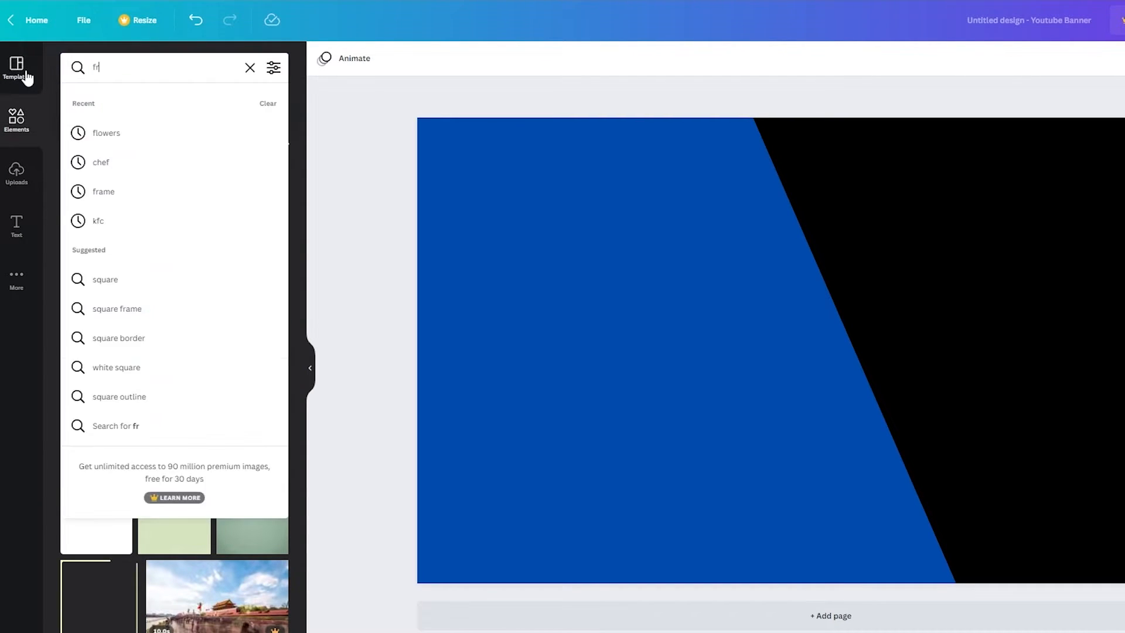
text(ame)
key(Return)
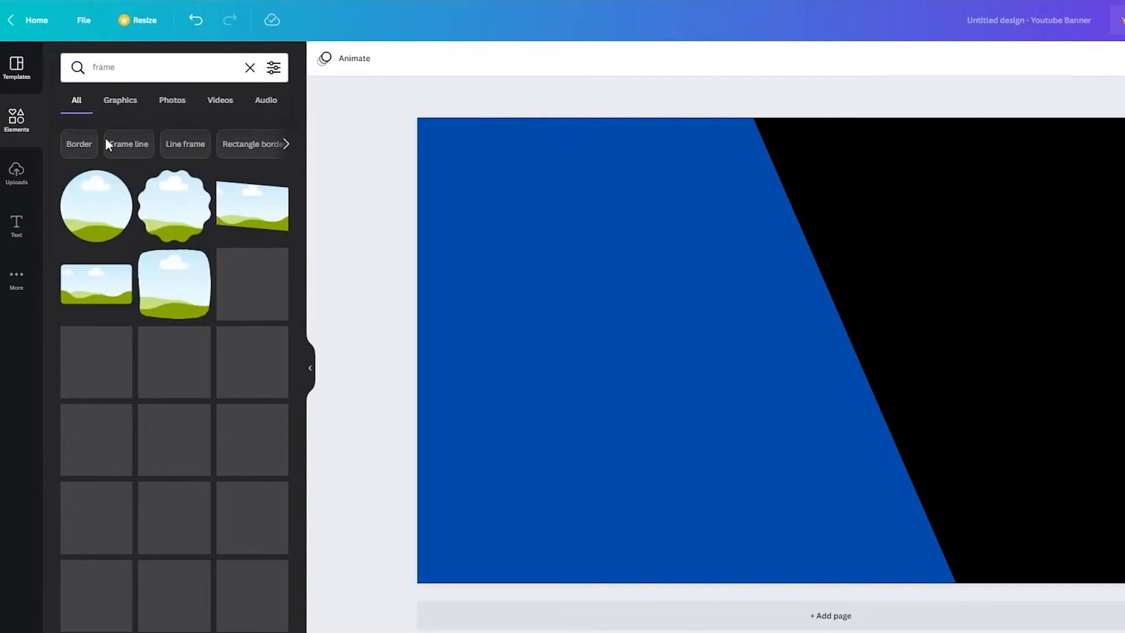
click(71, 222)
drag(803, 344, 829, 329)
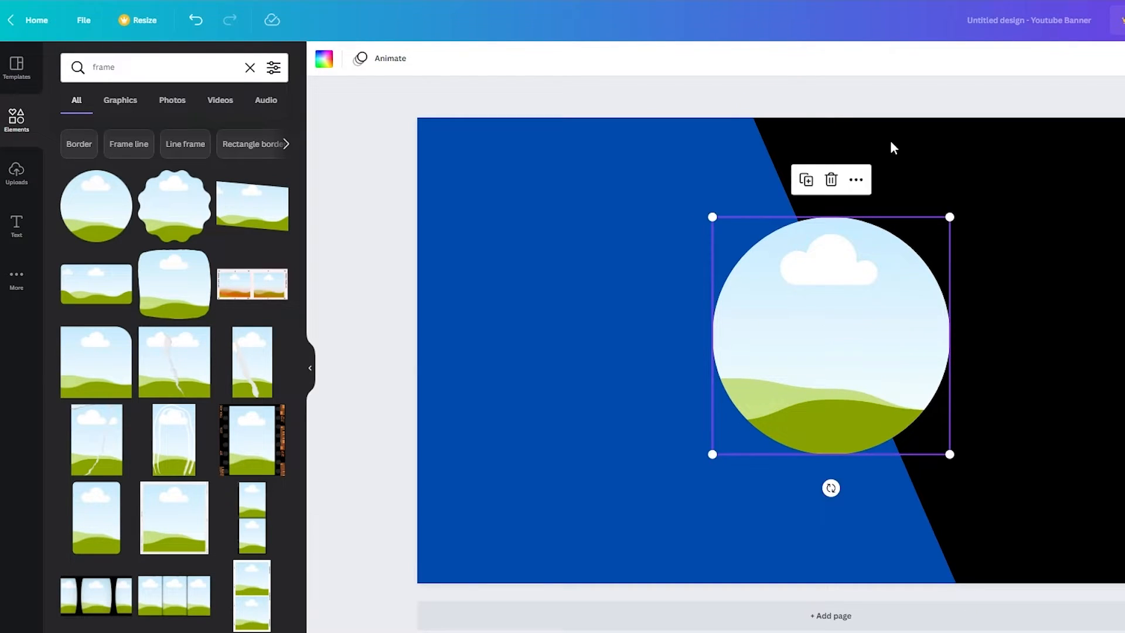
drag(881, 281, 875, 291)
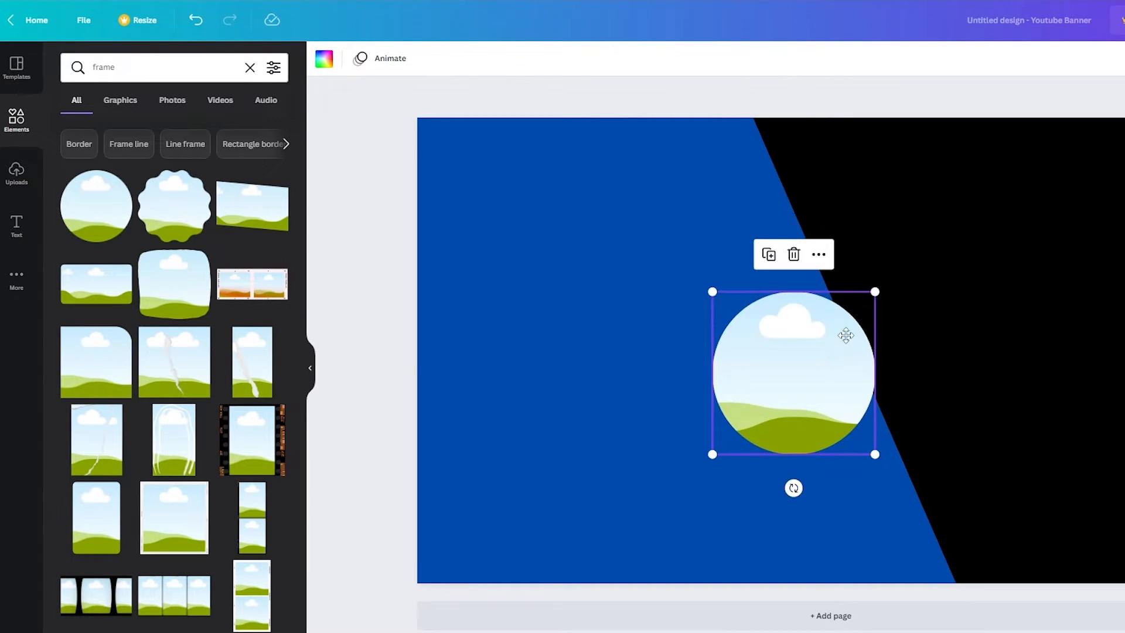
drag(846, 335, 865, 322)
key(Escape)
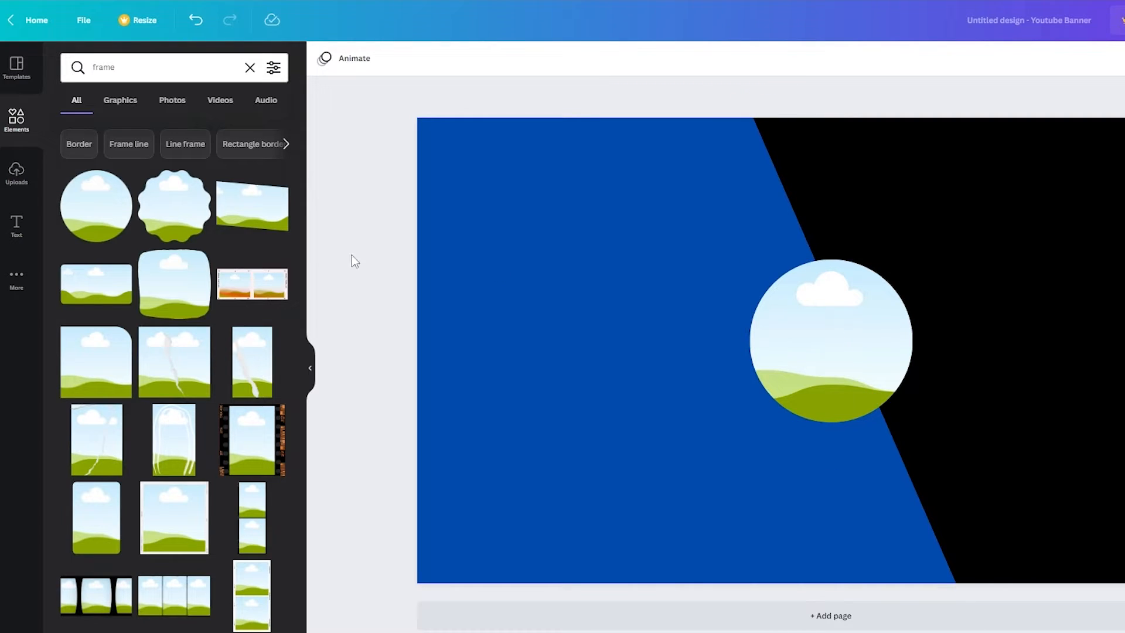
Fill the circle frame with the uploaded couch photo
click(7, 181)
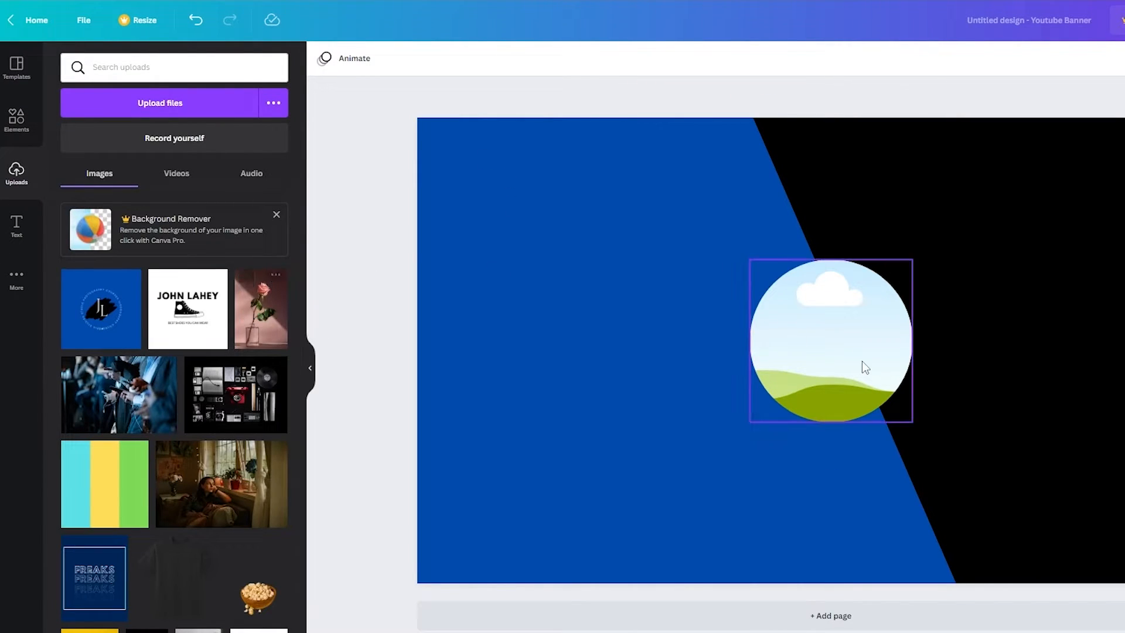
drag(202, 483, 786, 332)
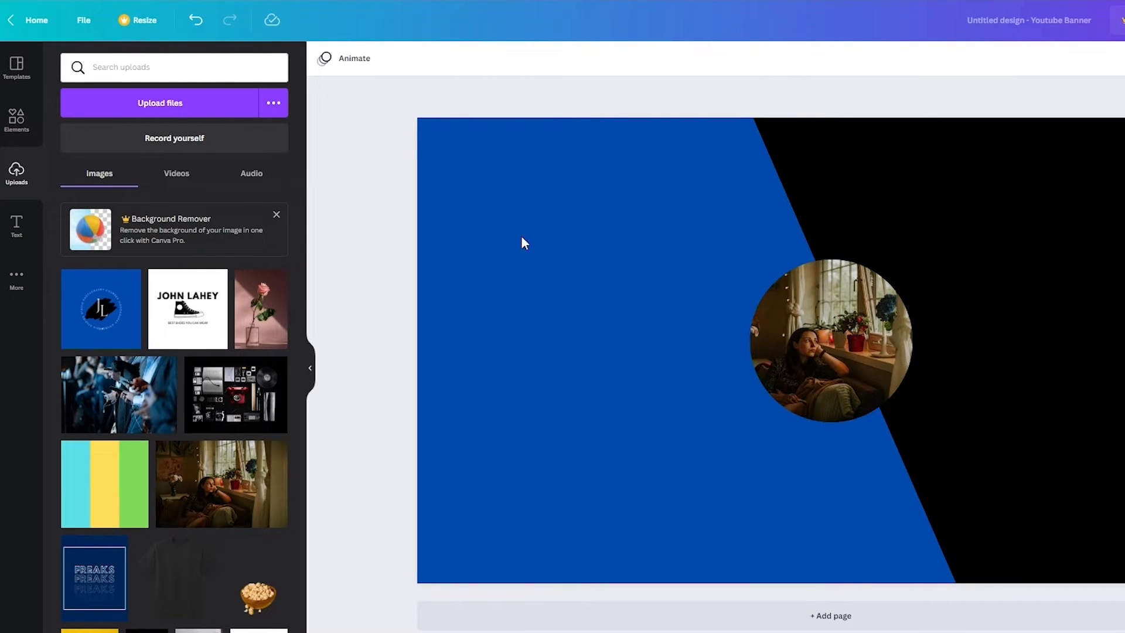
click(17, 231)
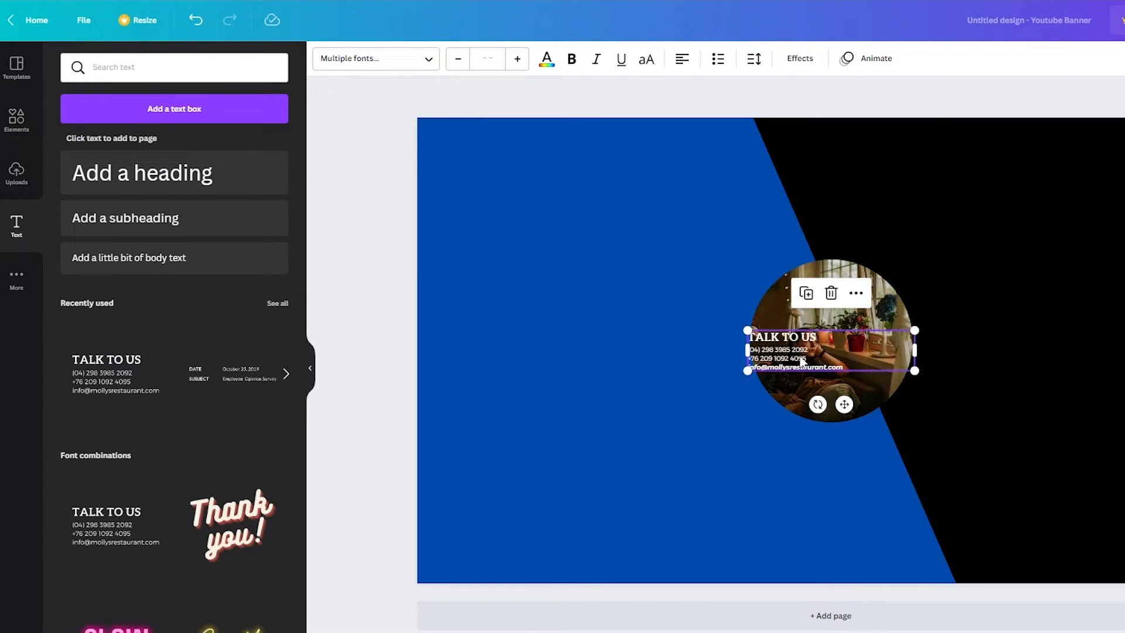
click(803, 362)
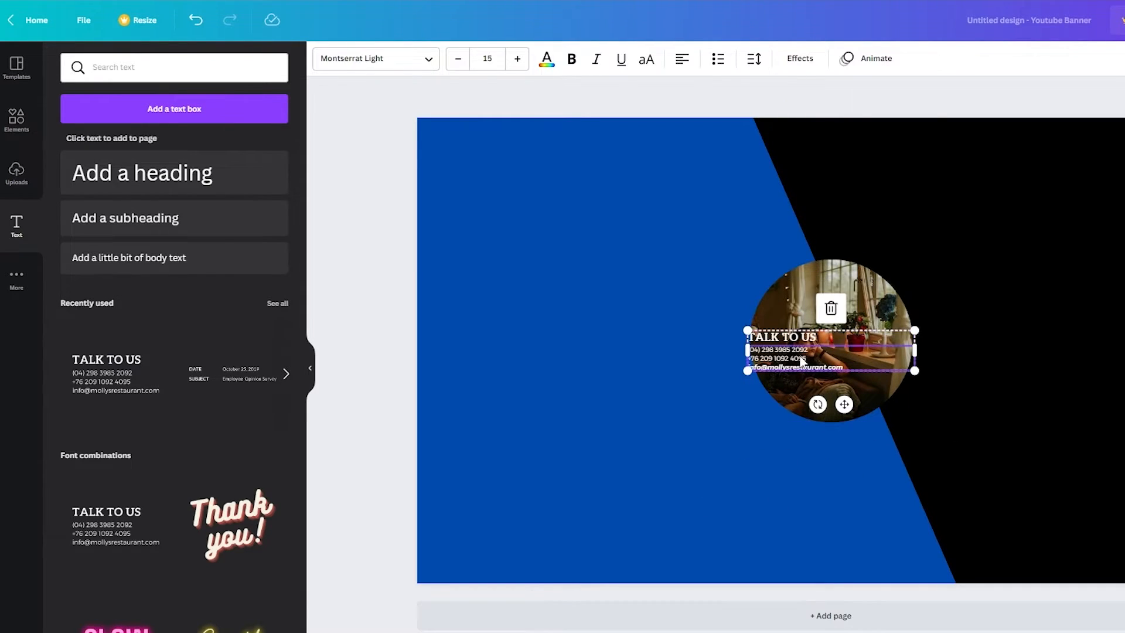
key(Delete)
double_click(828, 333)
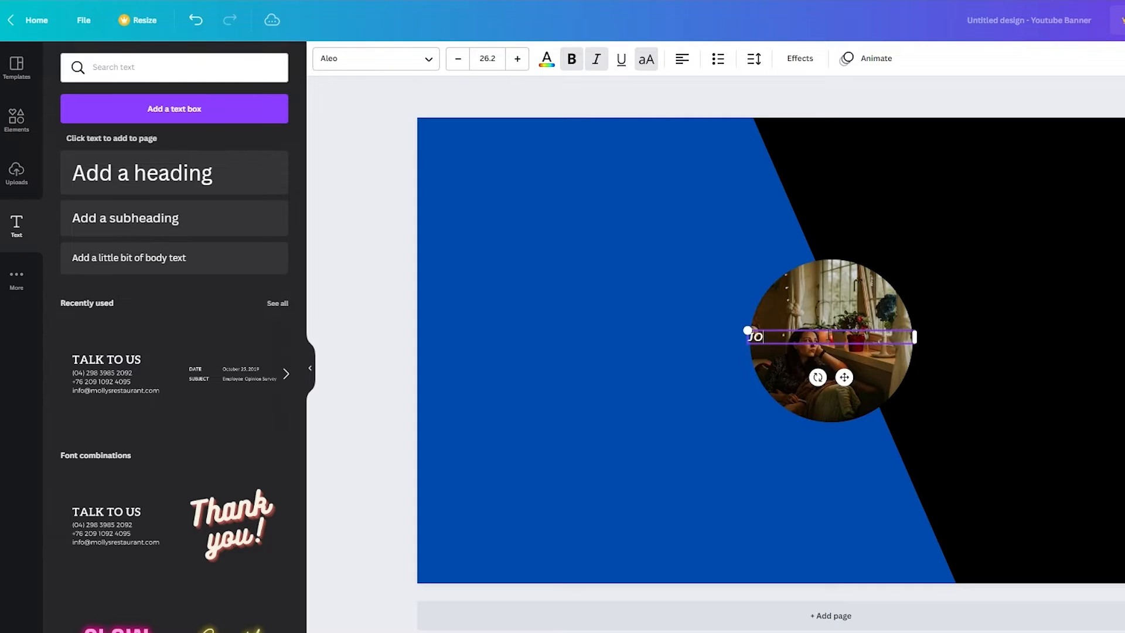
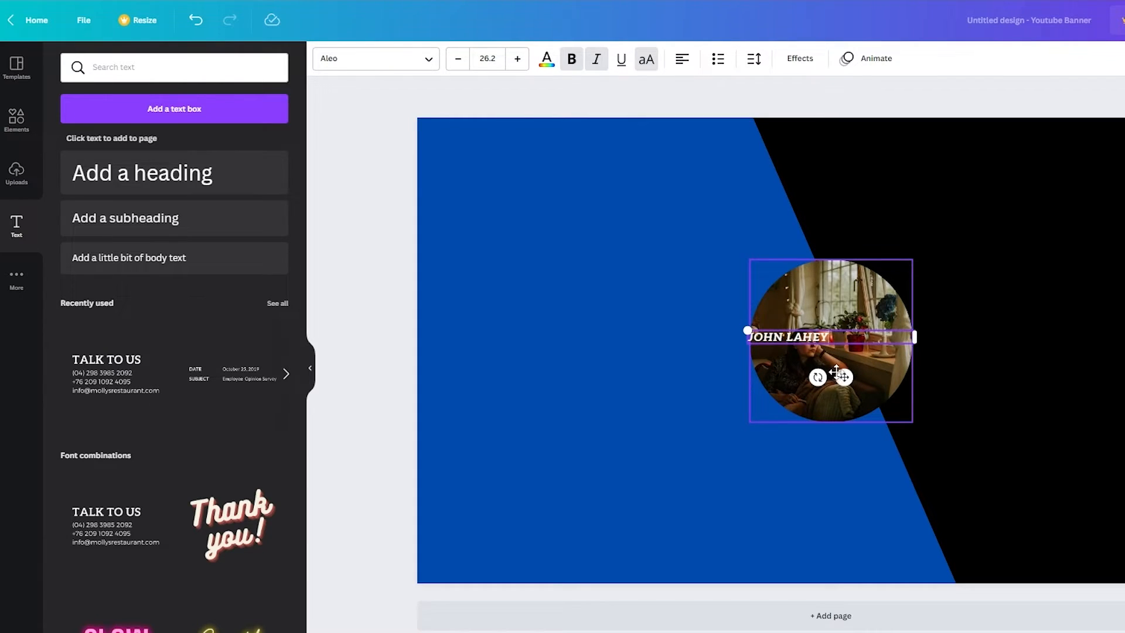
drag(837, 372, 888, 476)
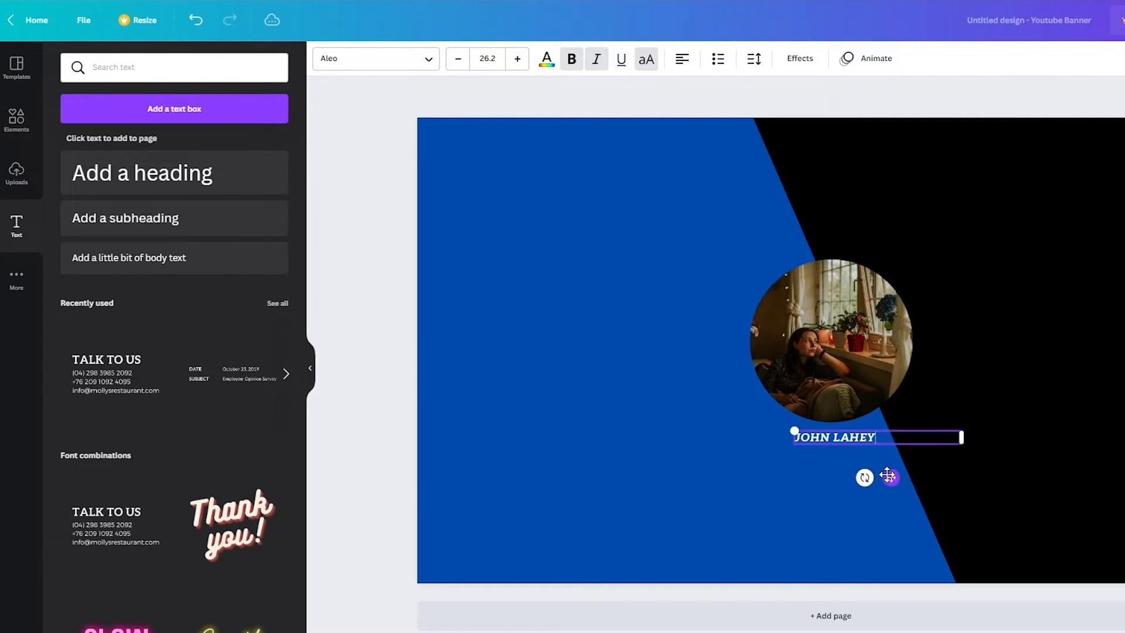
key(Escape)
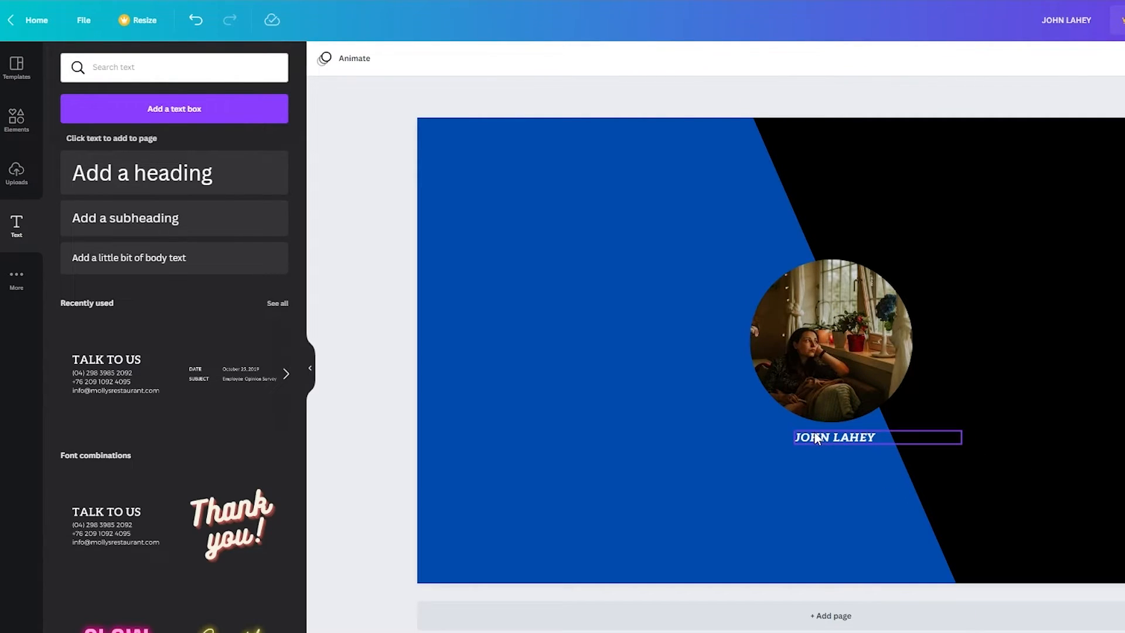
click(17, 119)
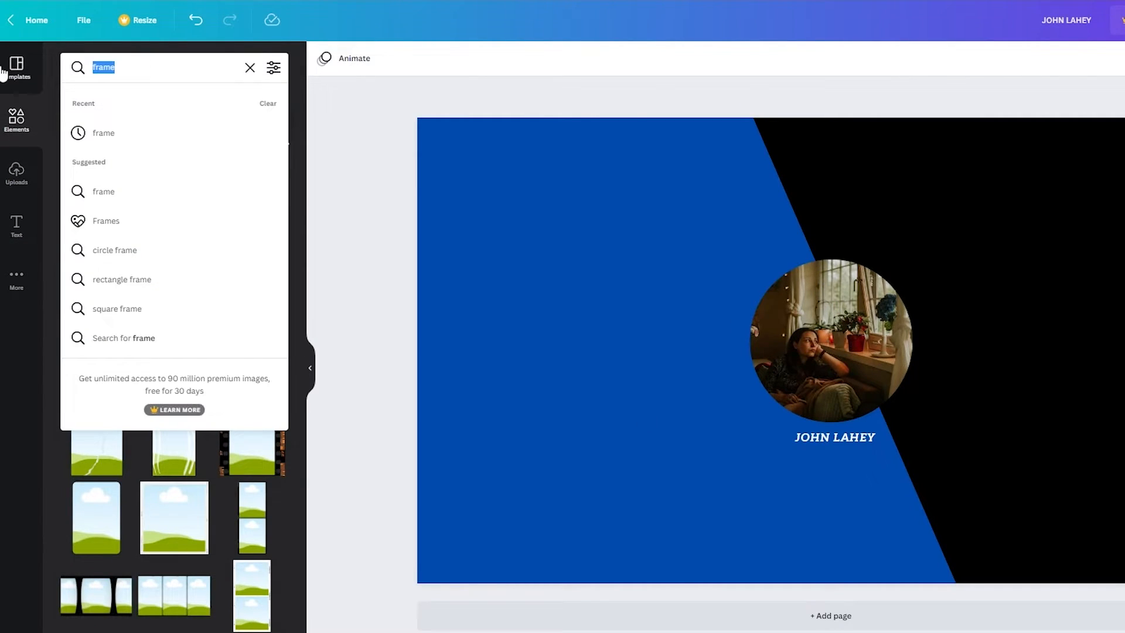
Search elements for 'media', shrink the heart chat graphic top-left and add the open-book graphic beside it
text(media)
key(Return)
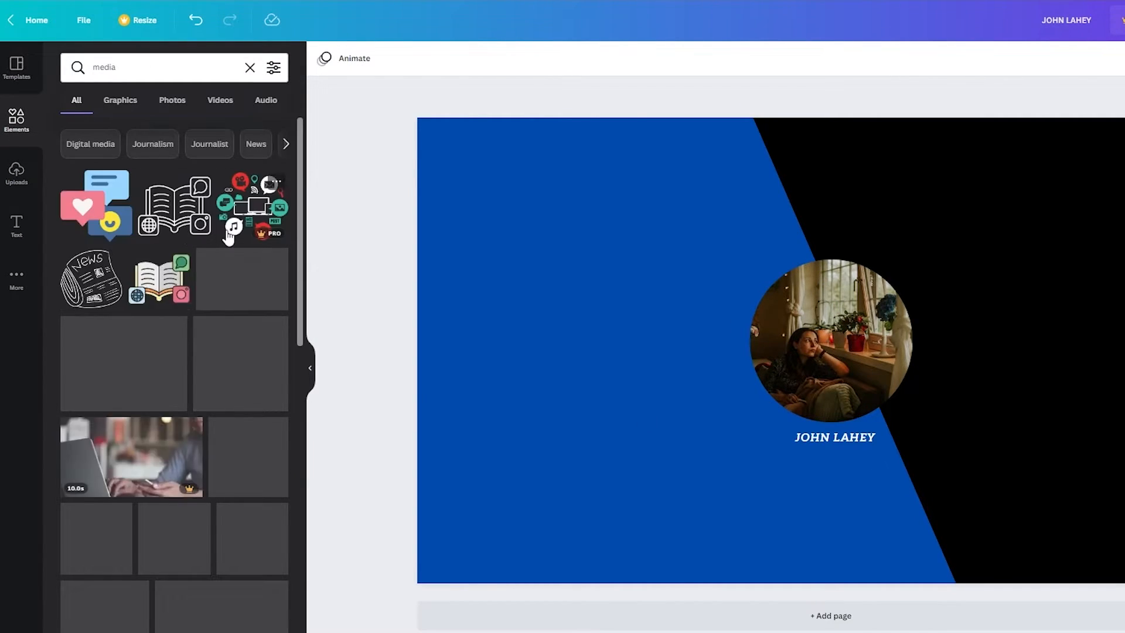
drag(746, 281, 434, 179)
drag(609, 150, 527, 232)
click(174, 205)
drag(809, 302, 646, 170)
drag(737, 176, 721, 181)
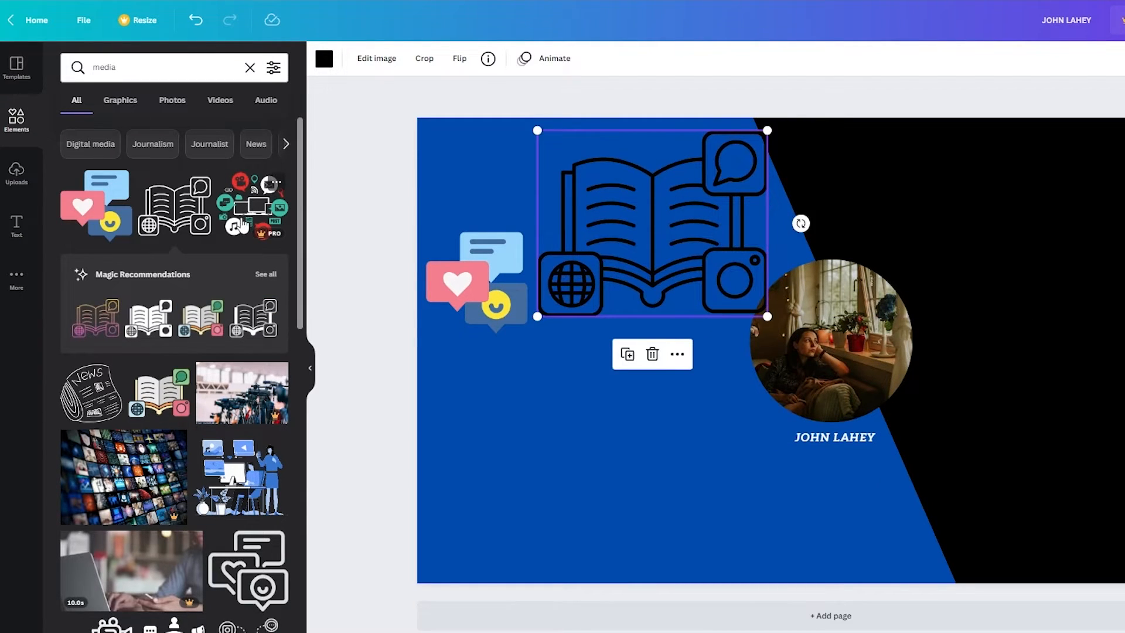
Add the News sketch at bottom-left and a shrunken desk-and-person illustration below the name
click(89, 385)
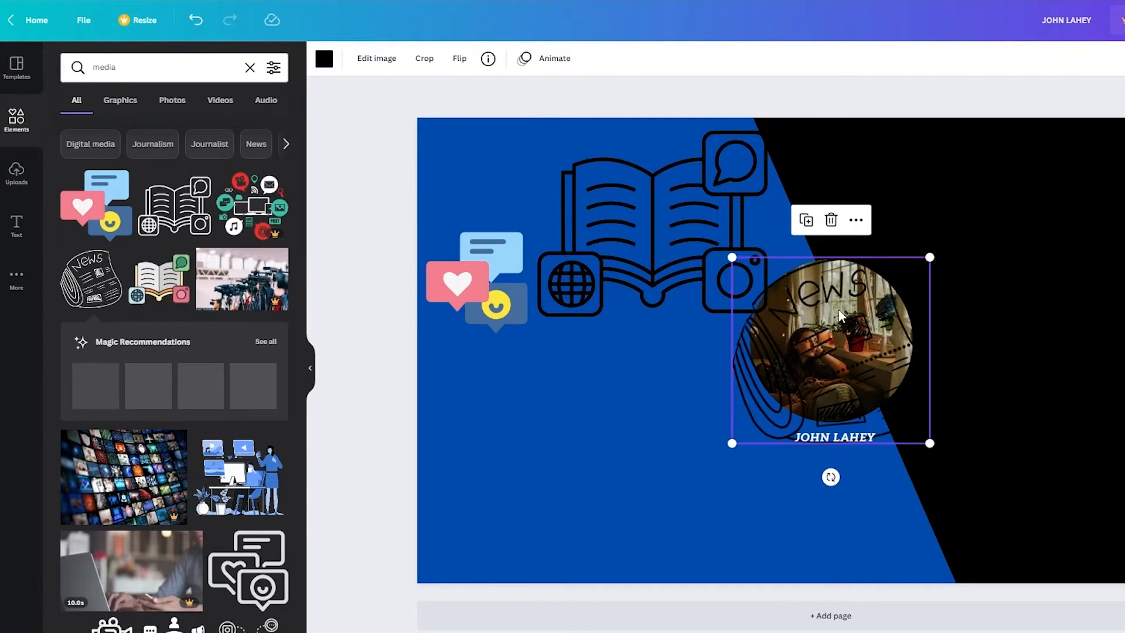
mouse_move(832, 317)
mouse_down()
mouse_move(557, 422)
mouse_move(518, 456)
mouse_up()
drag(610, 398, 606, 444)
click(240, 476)
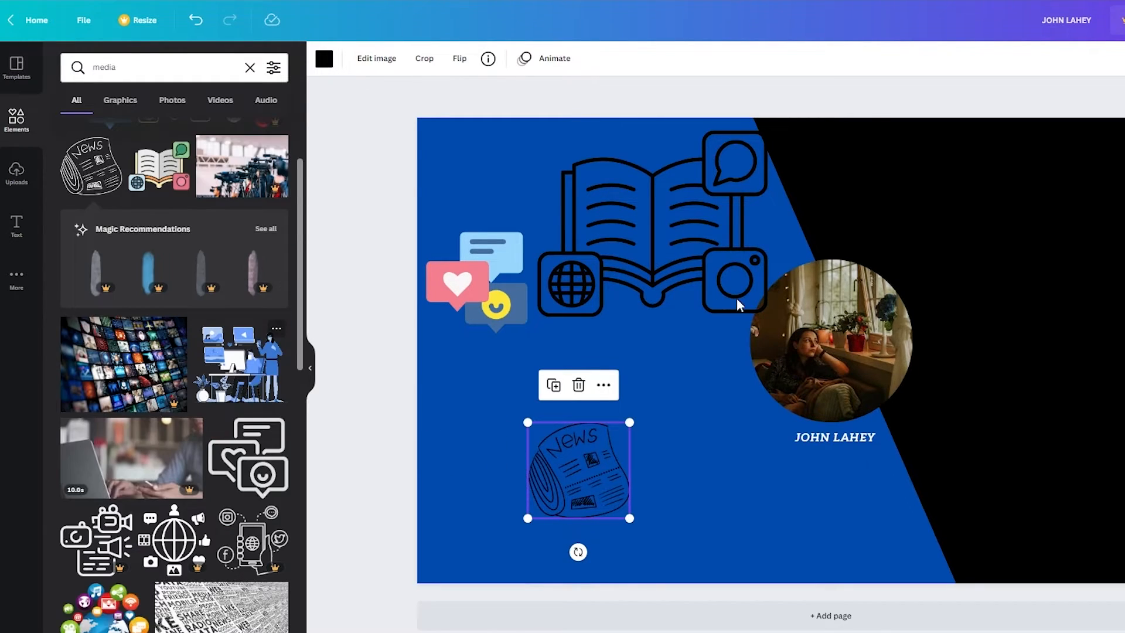
drag(1067, 164, 689, 461)
drag(652, 497, 762, 527)
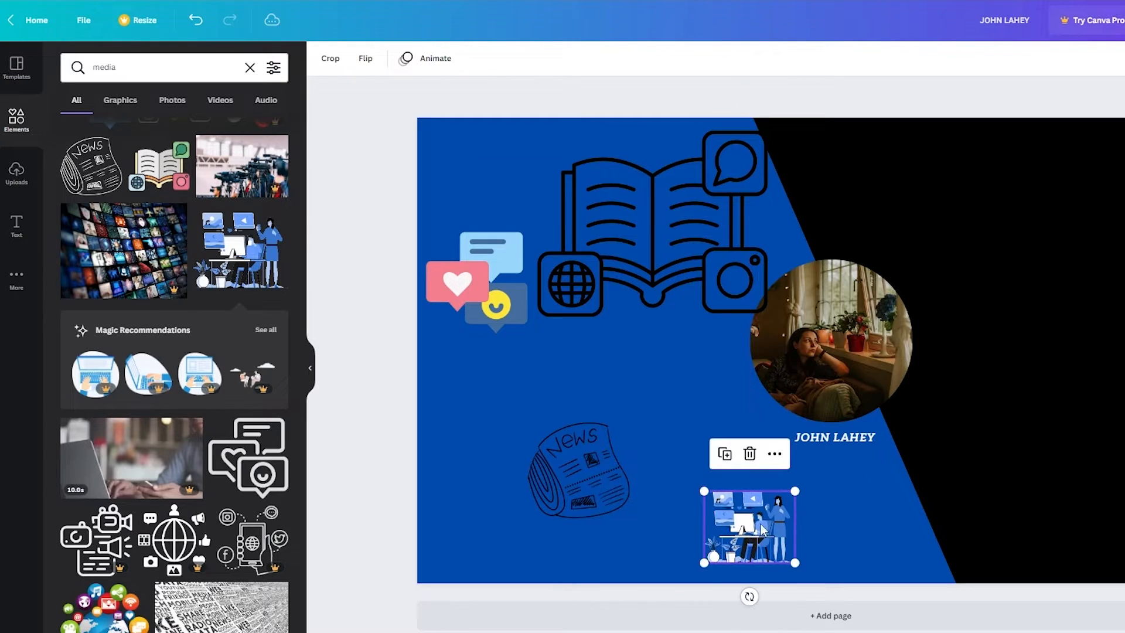
Shrink the outlined chat bubbles into the top-left corner and place the connected-people graphic beside the photo
click(265, 460)
drag(923, 256, 501, 154)
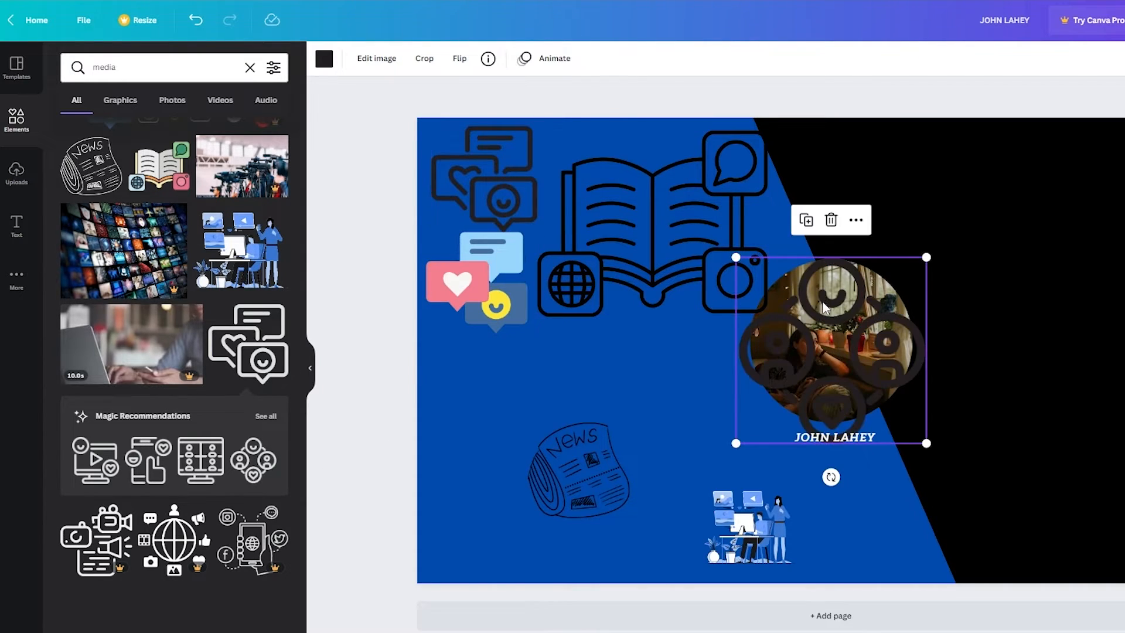
drag(837, 302, 542, 374)
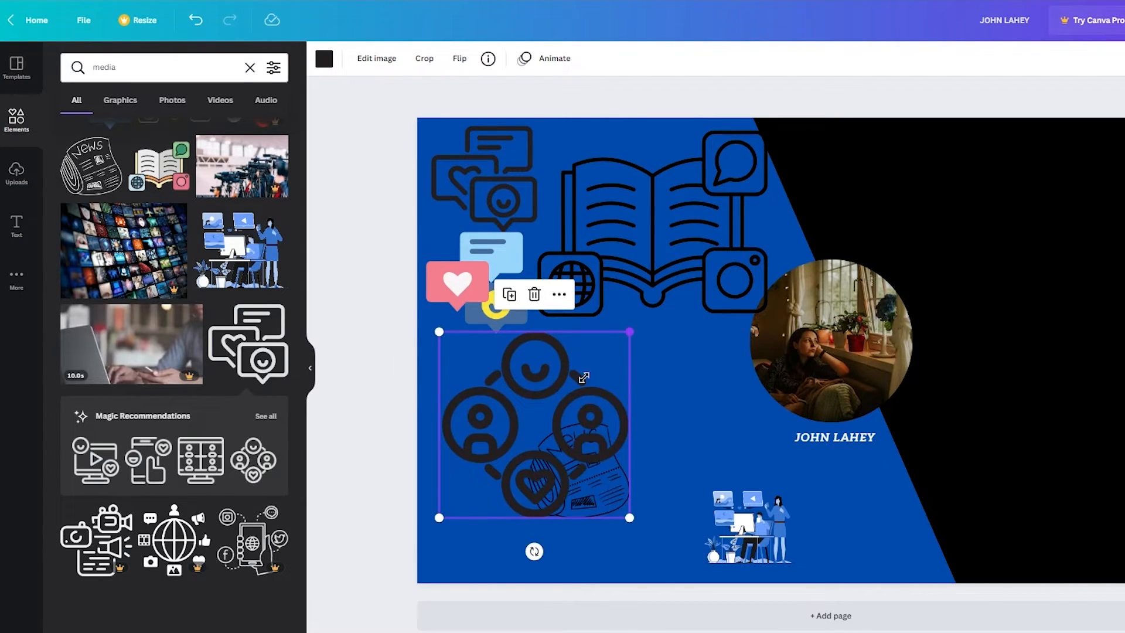
drag(630, 332, 697, 345)
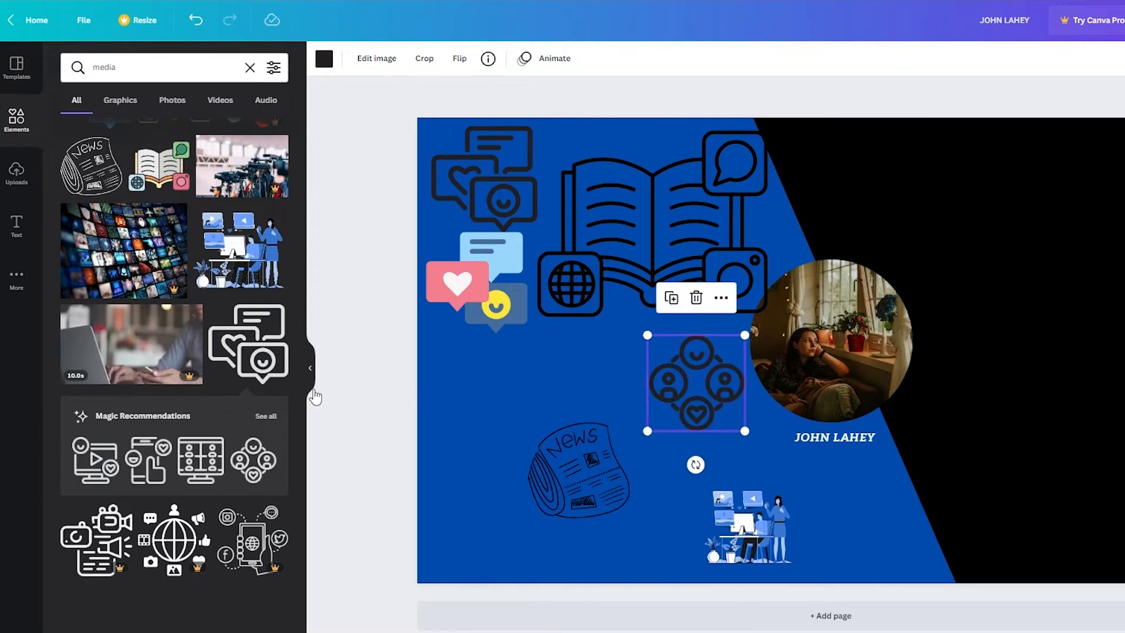
Add a small megaphone and a shrunken TV outline placed next to it
scroll(201, 401, down, 3)
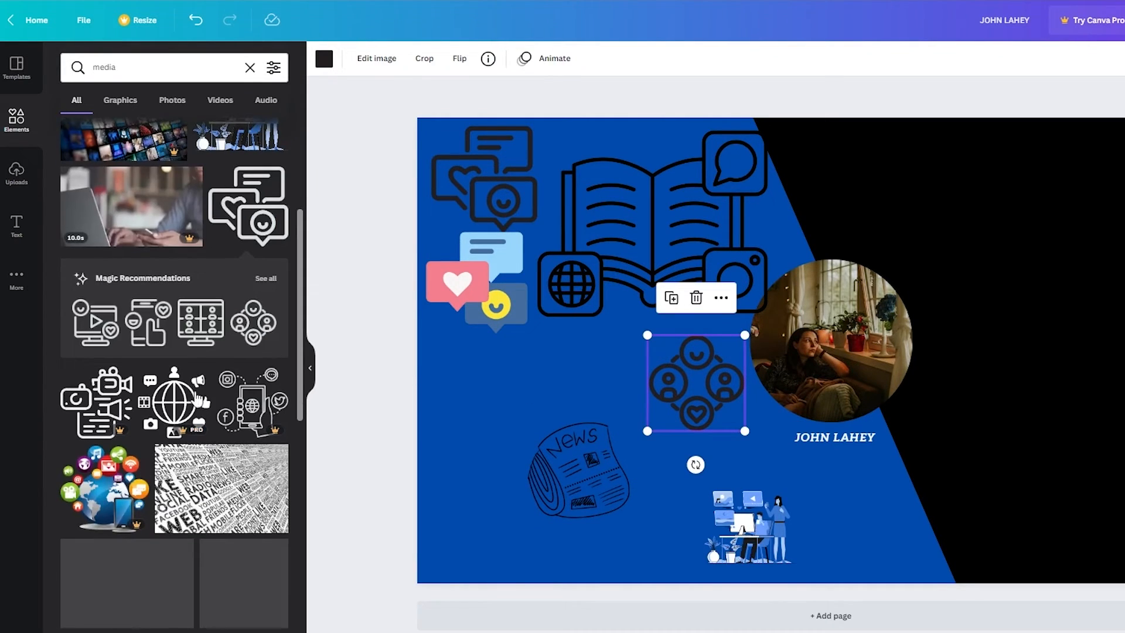
scroll(200, 400, down, 6)
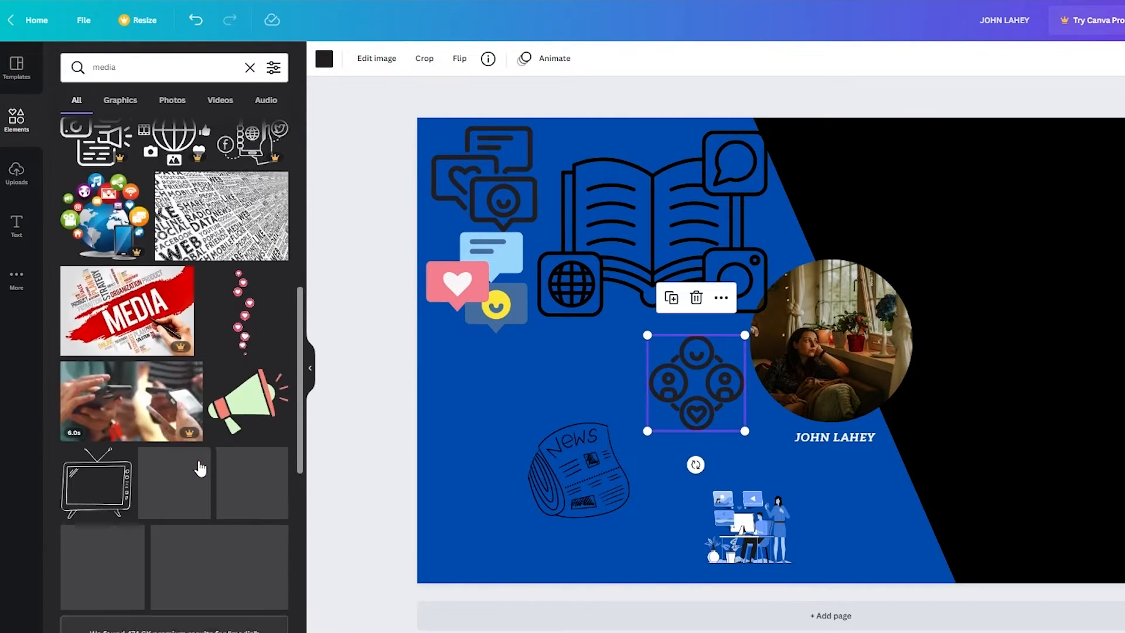
scroll(200, 469, down, 4)
click(246, 217)
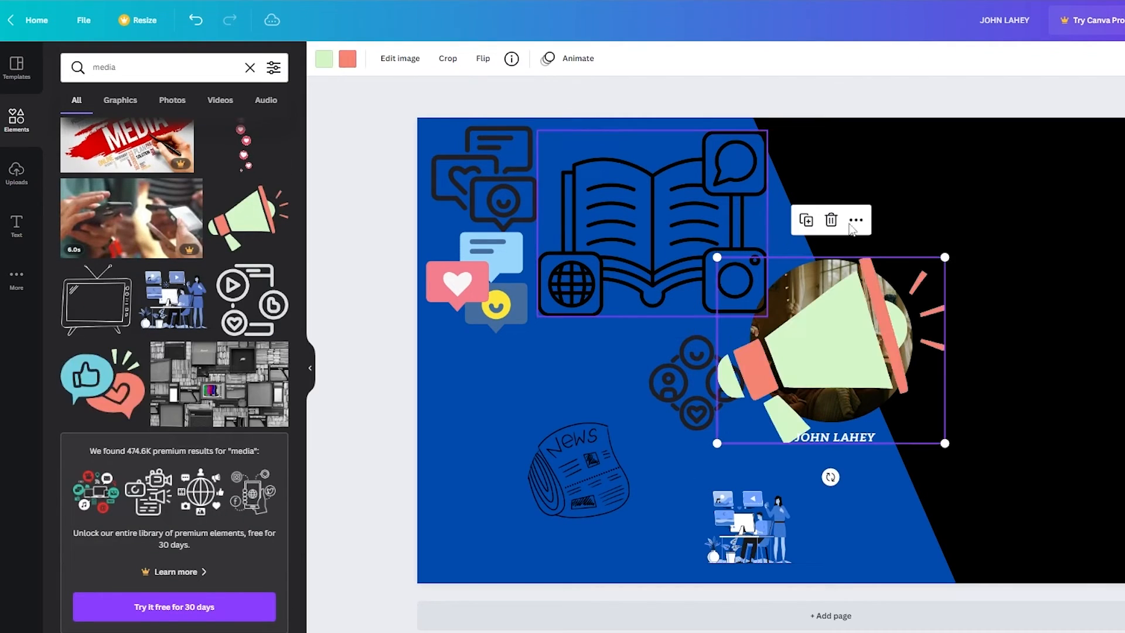
drag(945, 257, 478, 376)
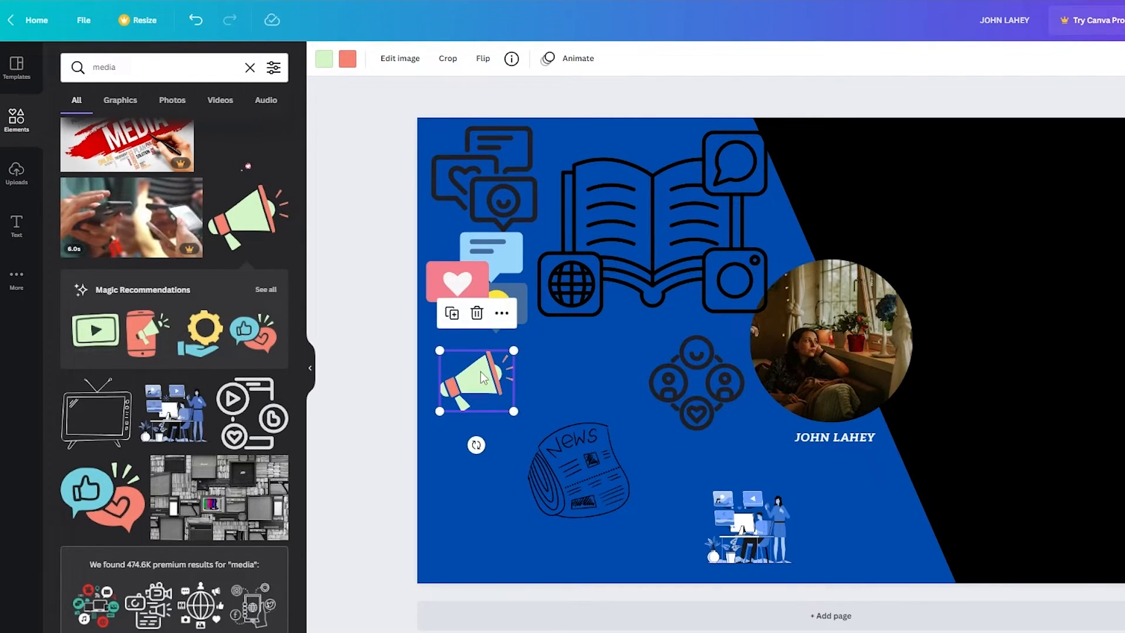
click(85, 428)
drag(921, 258, 815, 368)
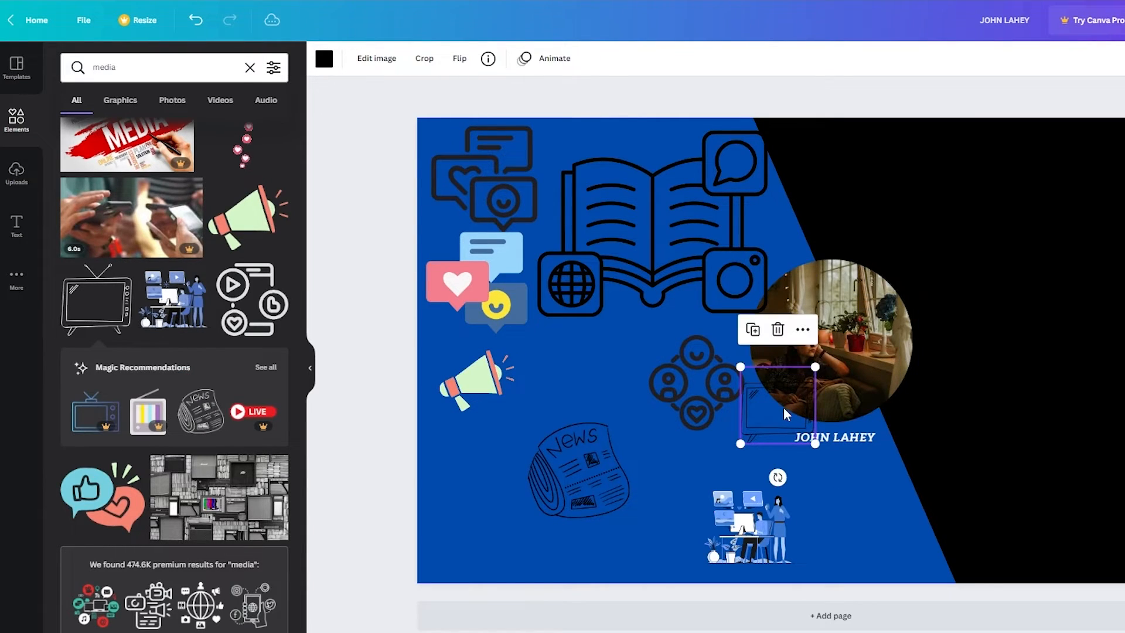
drag(781, 412, 589, 383)
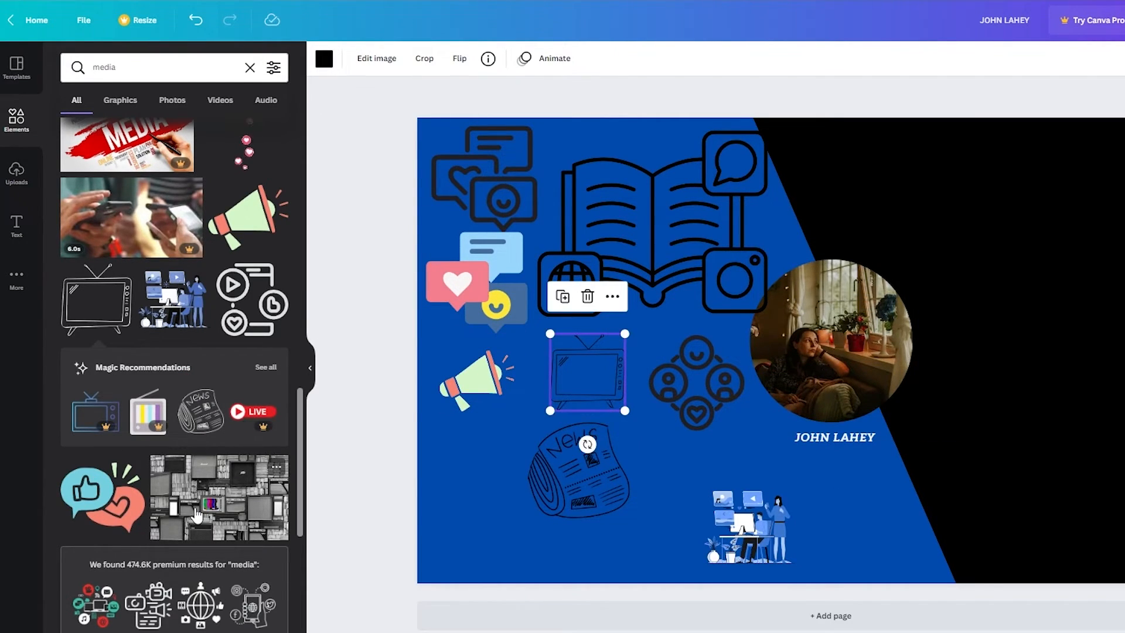
Add the play-and-heart graphic at icon size, undoing an accidental background move
scroll(195, 507, down, 1)
click(252, 266)
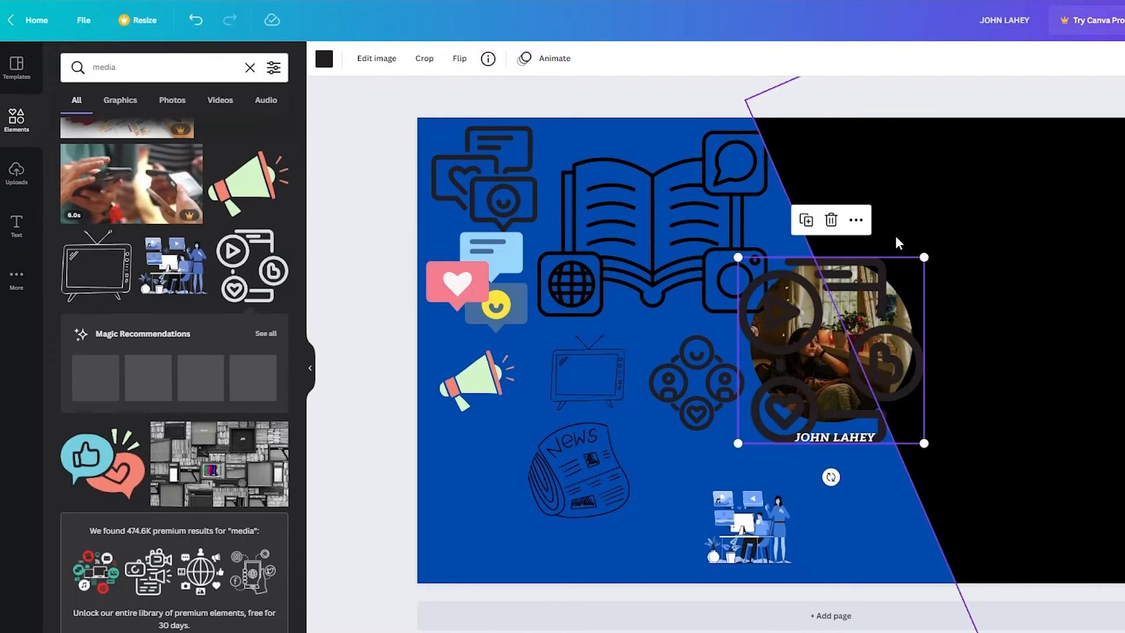
drag(924, 254, 473, 506)
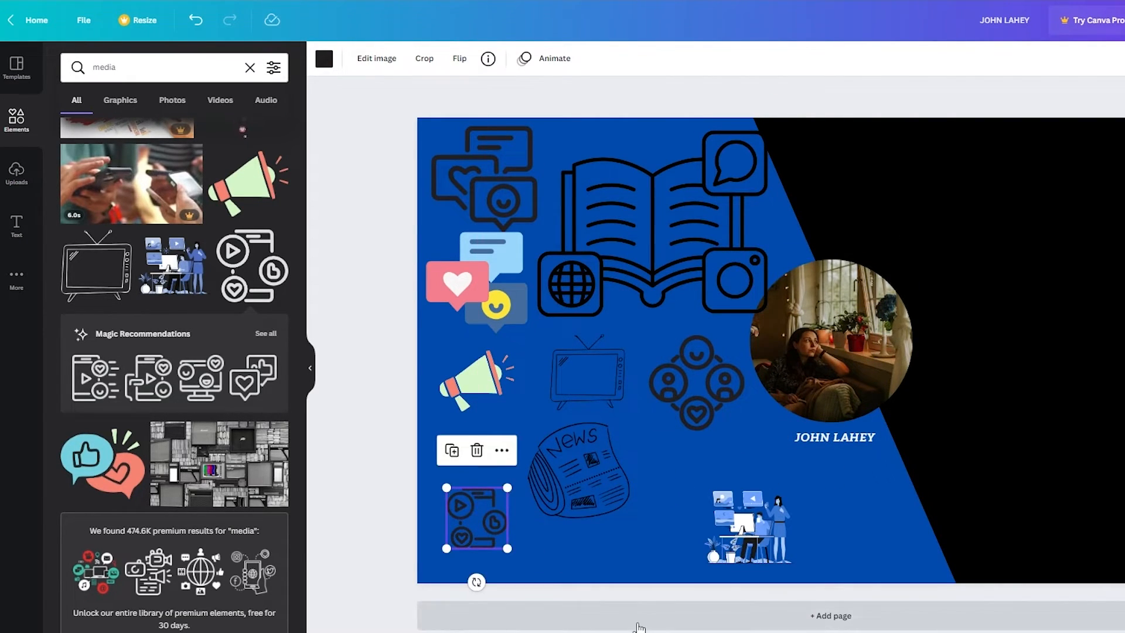
click(367, 508)
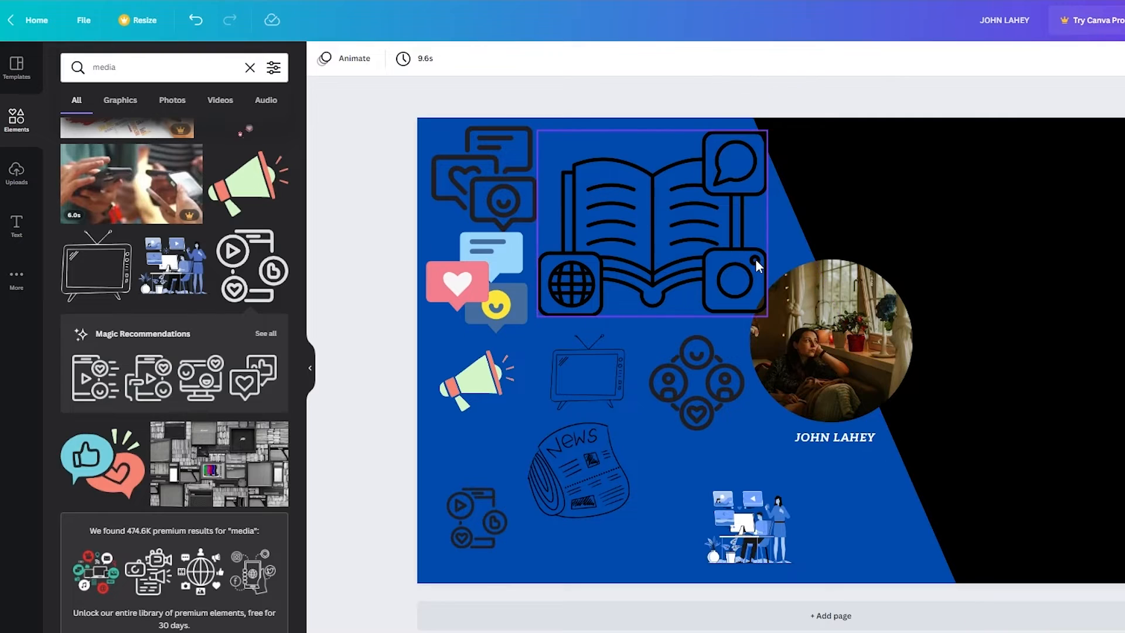
drag(437, 135, 505, 192)
key(ctrl+z)
drag(632, 423, 576, 345)
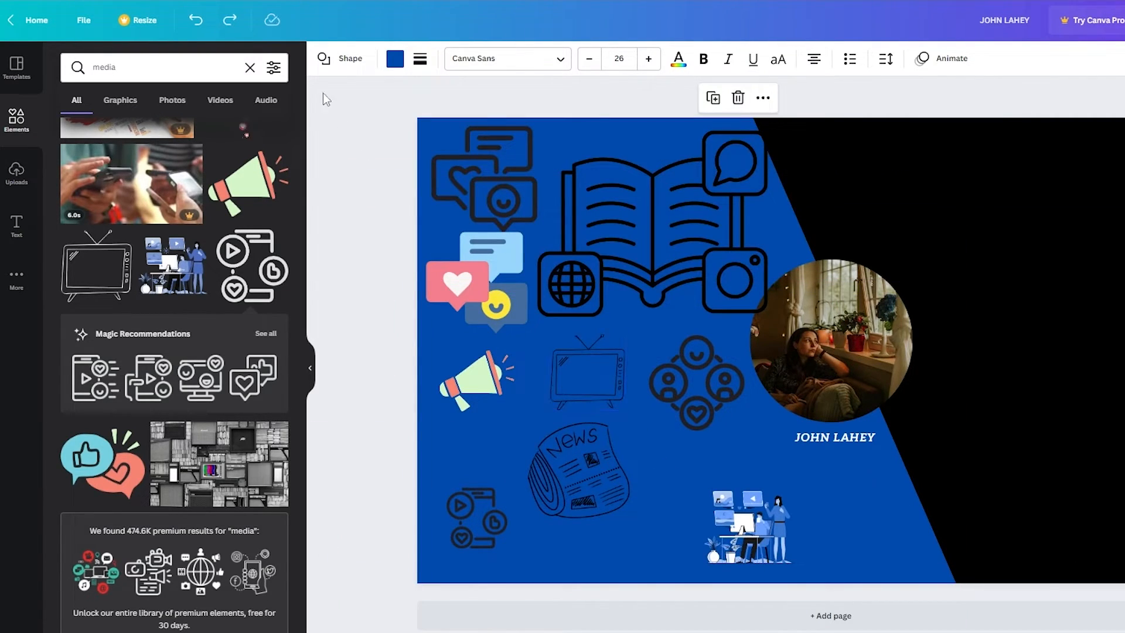
Lower the transparency of the chat-bubbles and open-book icons until mostly faded
click(490, 136)
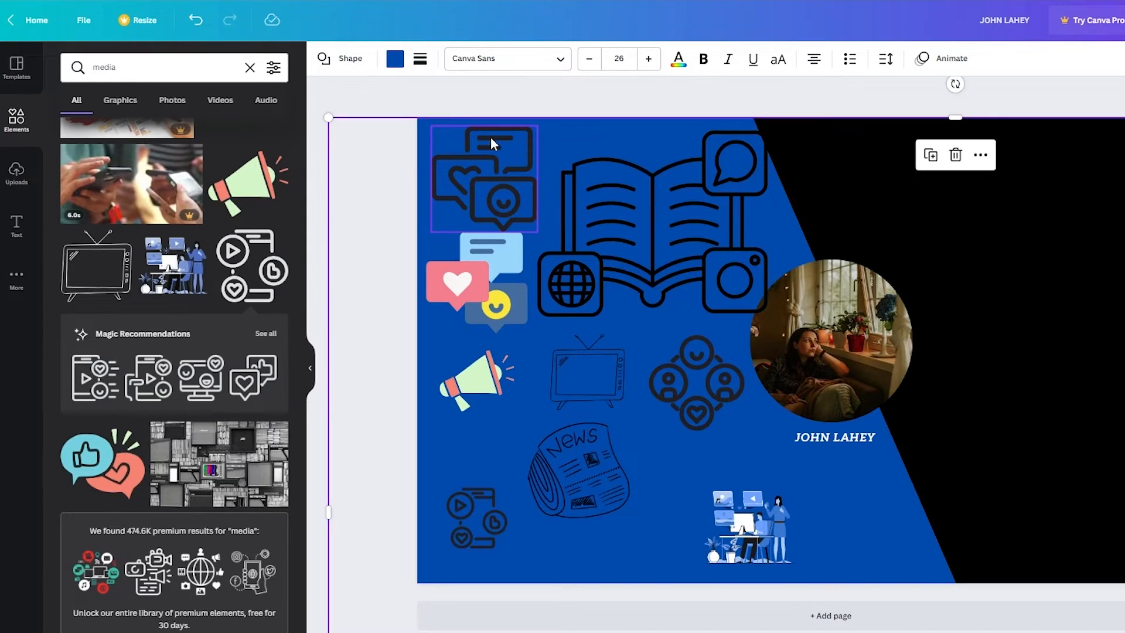
click(511, 169)
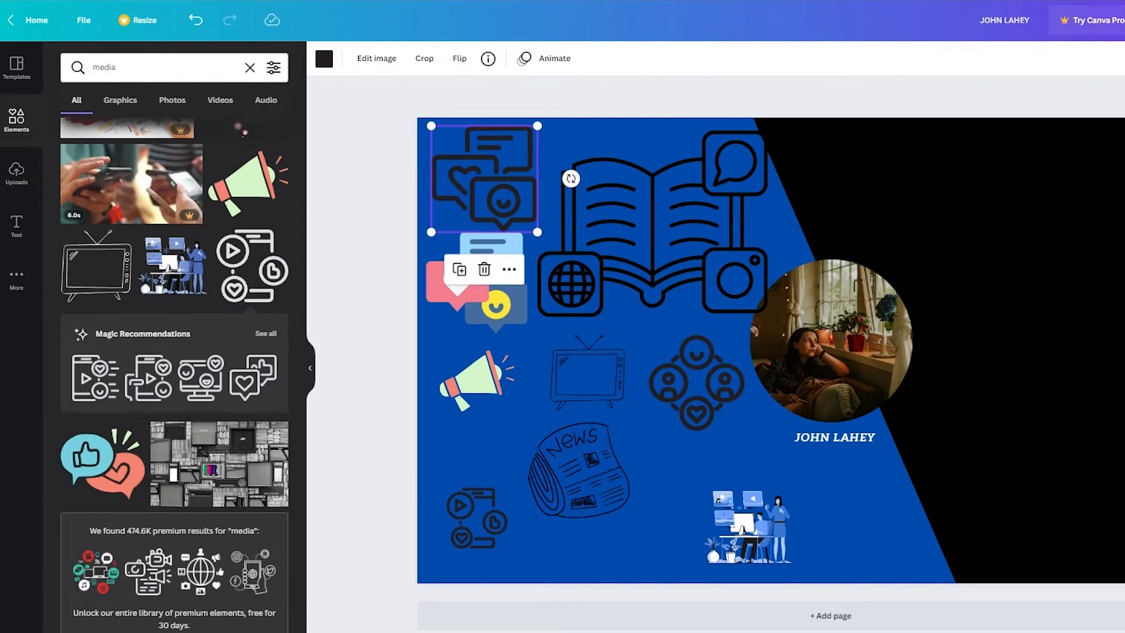
drag(1124, 115, 1121, 115)
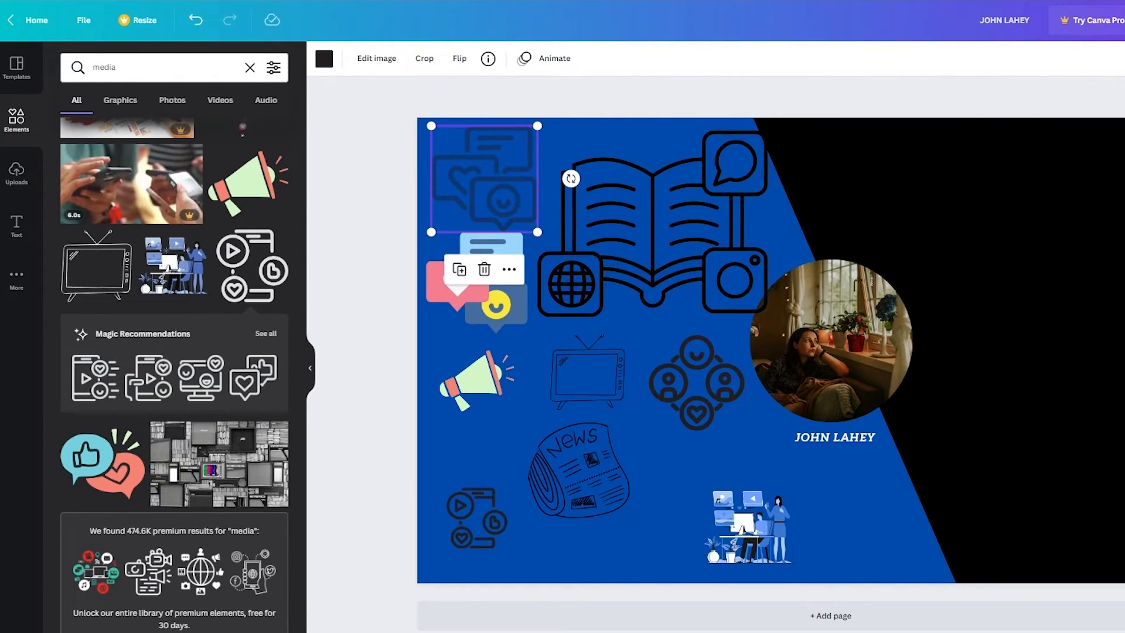
click(1123, 97)
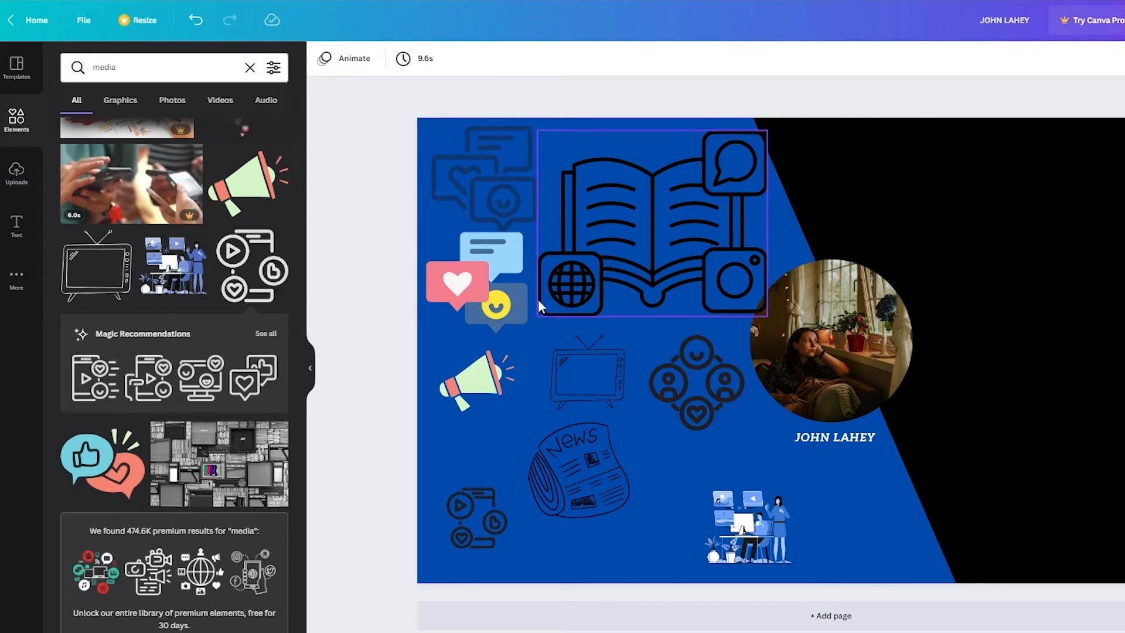
click(758, 231)
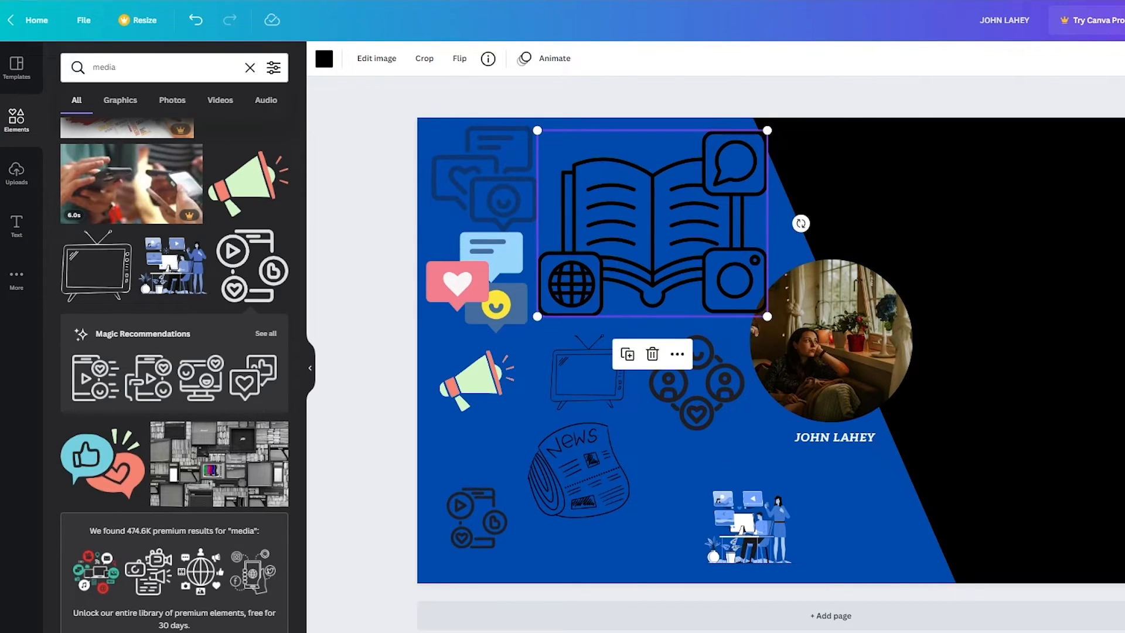
click(1124, 116)
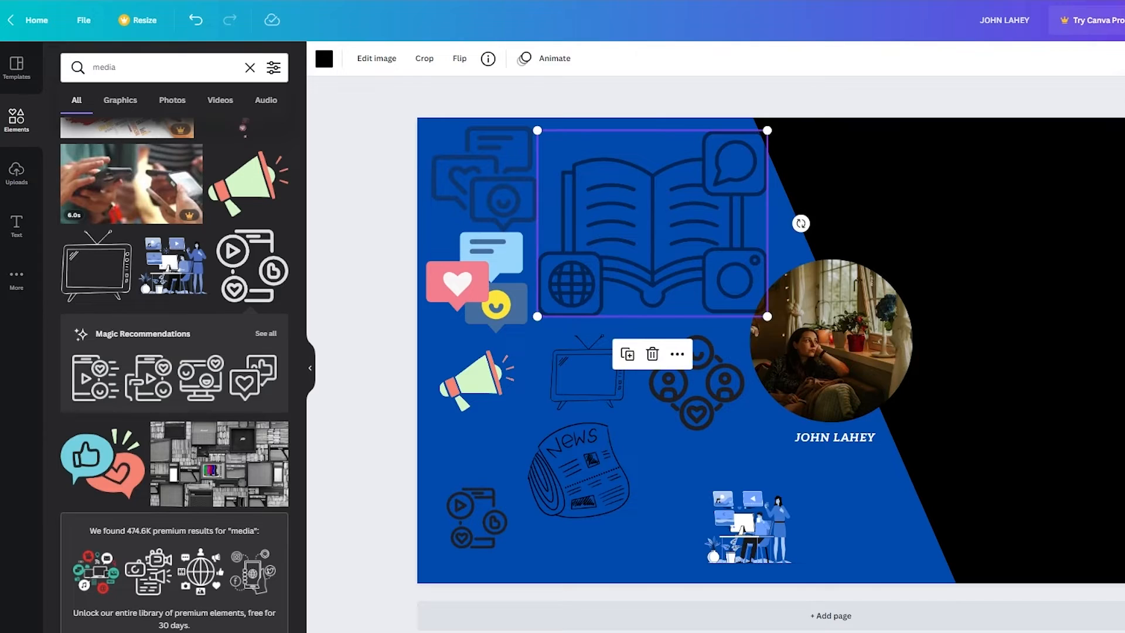
drag(1124, 116, 1123, 116)
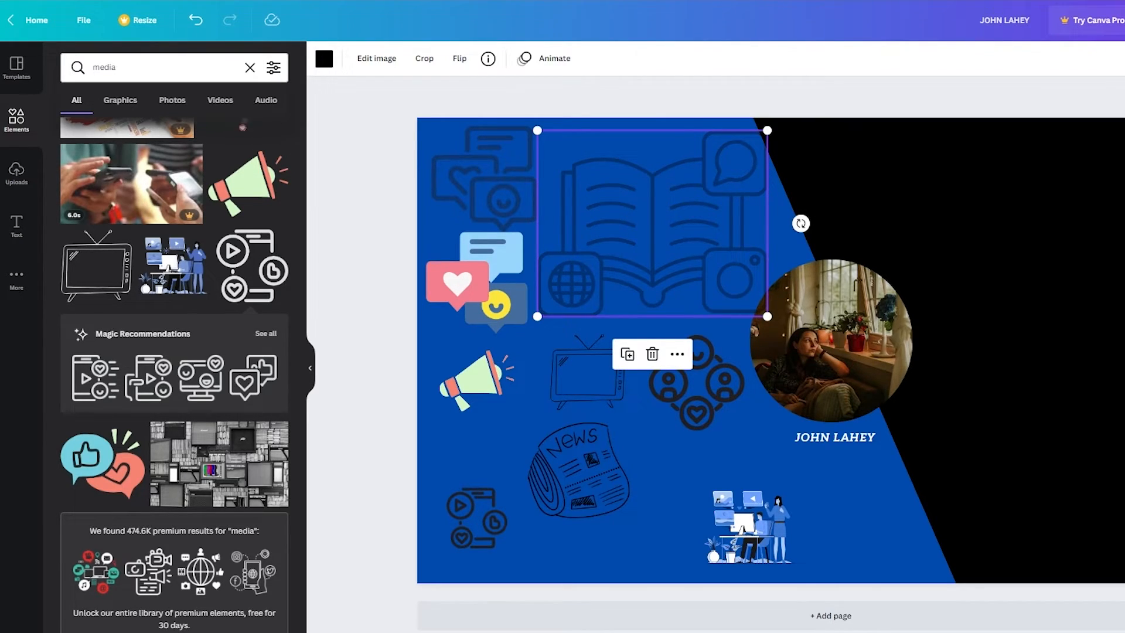
Fade the chat-and-heart icon, megaphone and blue people-at-desk illustration with the Transparency slider
click(496, 299)
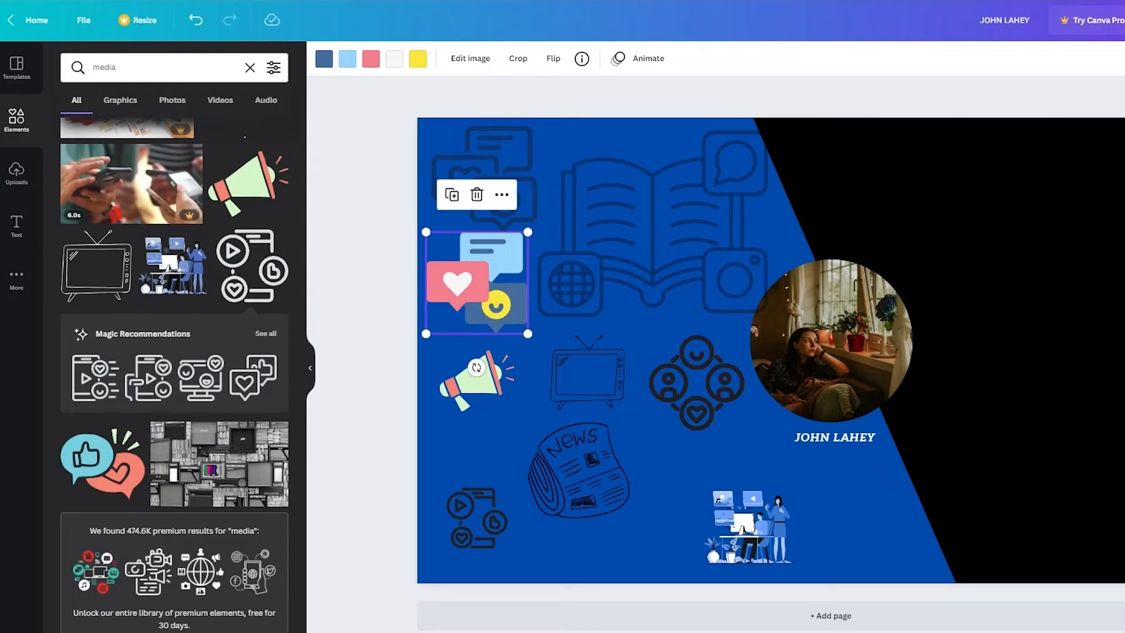
click(1124, 116)
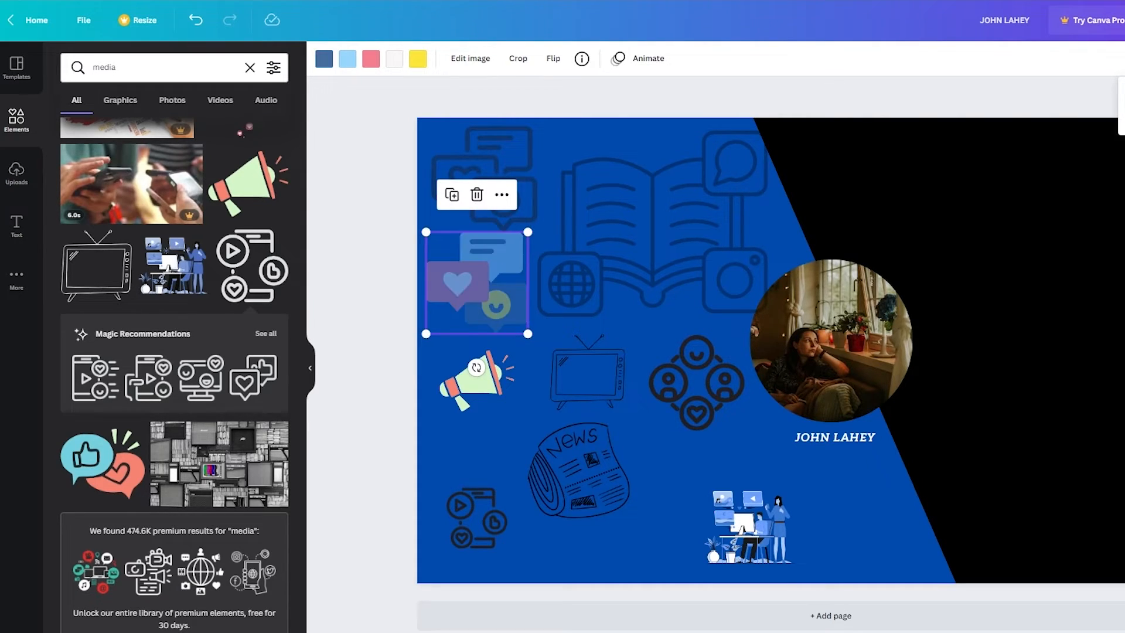
key(Escape)
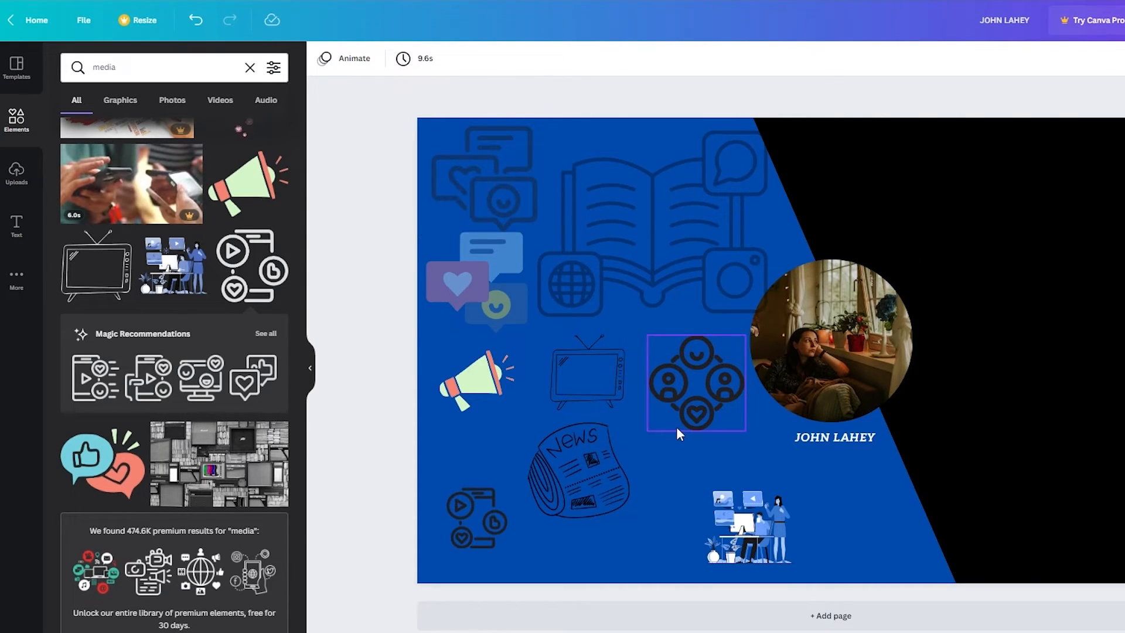
click(474, 380)
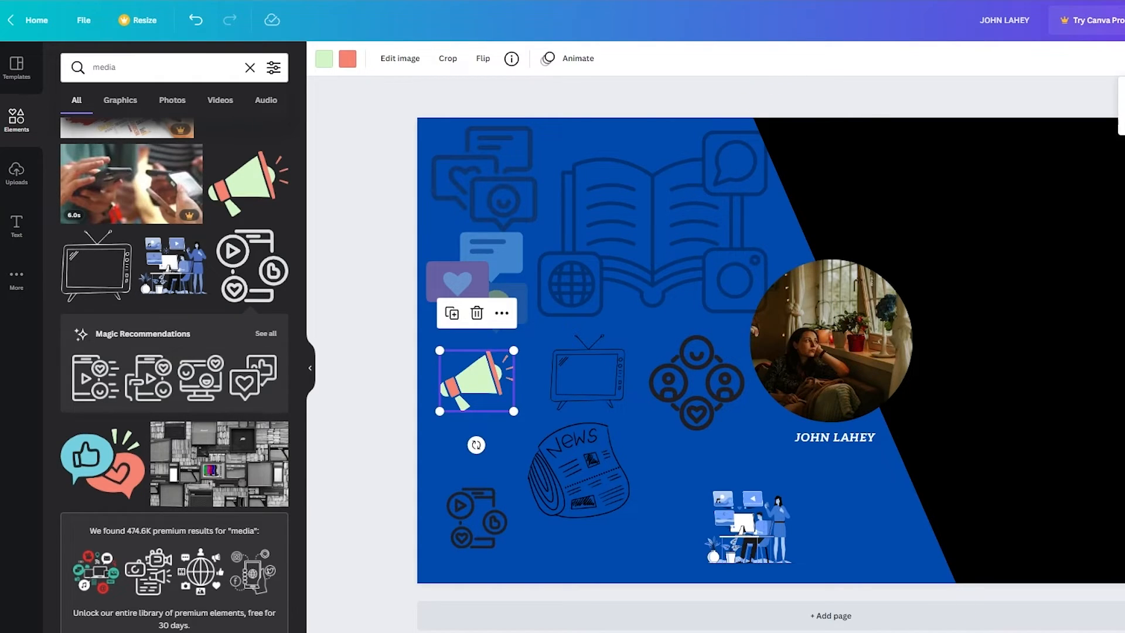
click(1124, 115)
key(Escape)
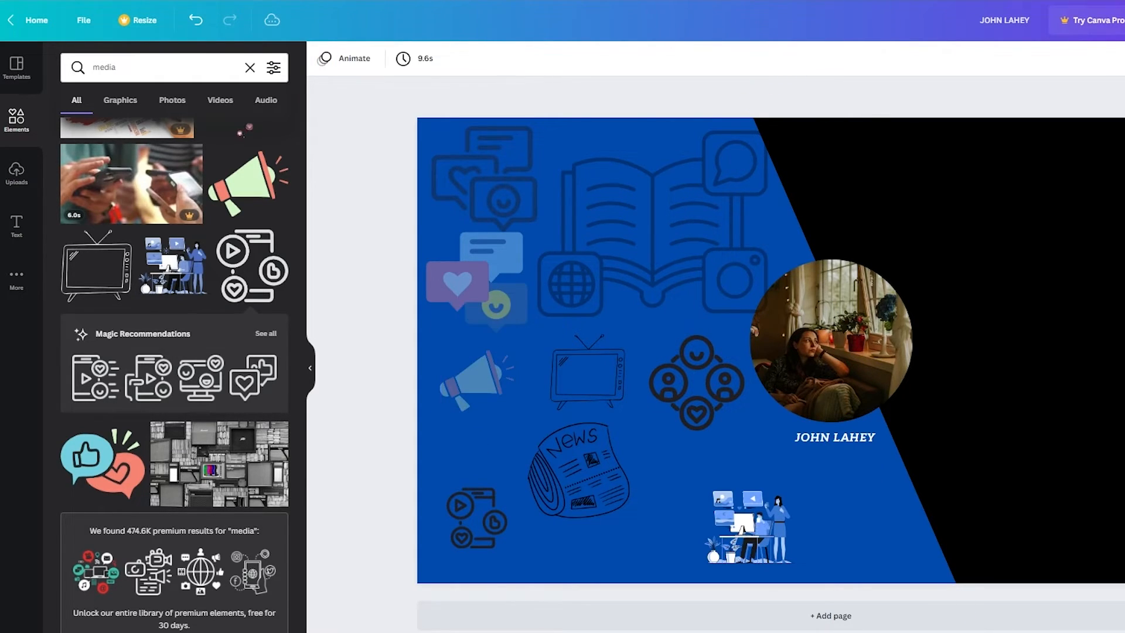
click(731, 524)
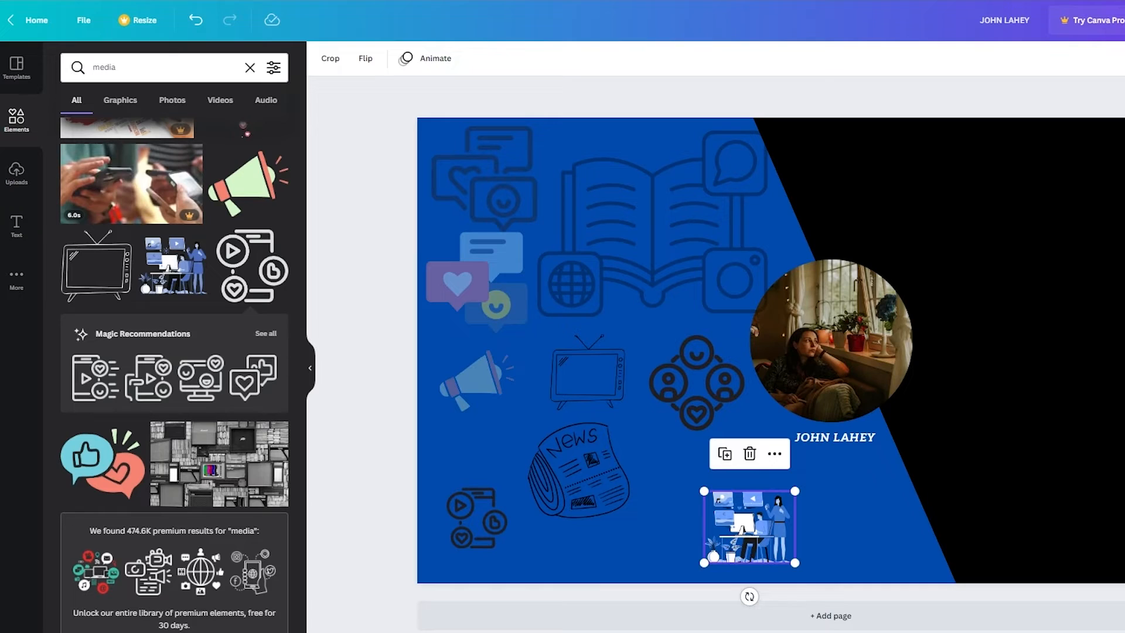
click(1124, 116)
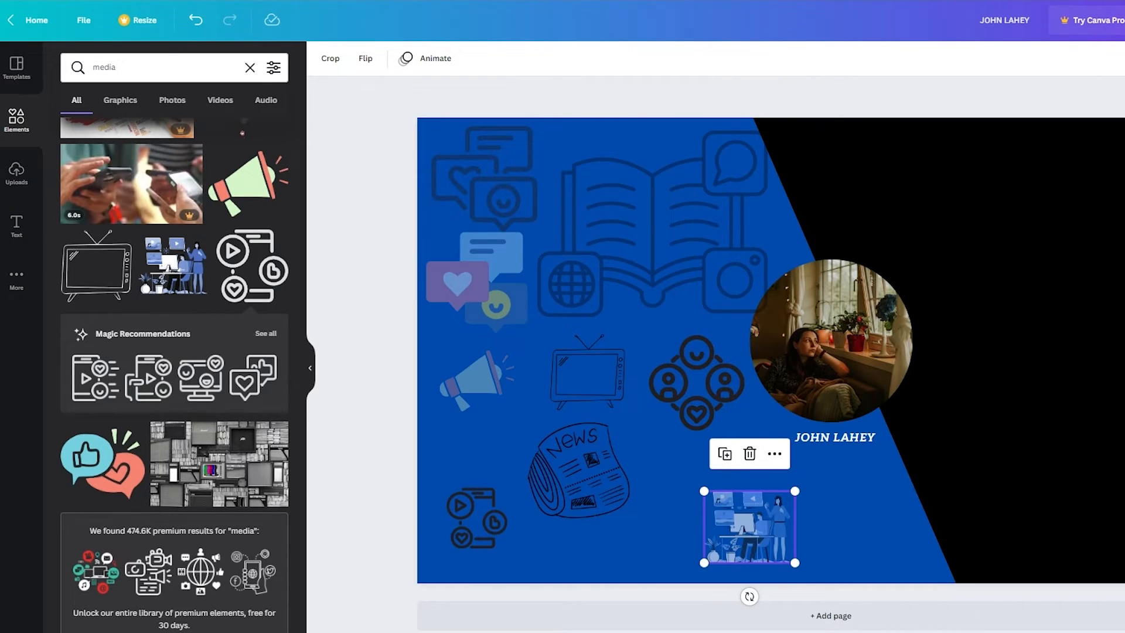
click(1124, 116)
click(1124, 258)
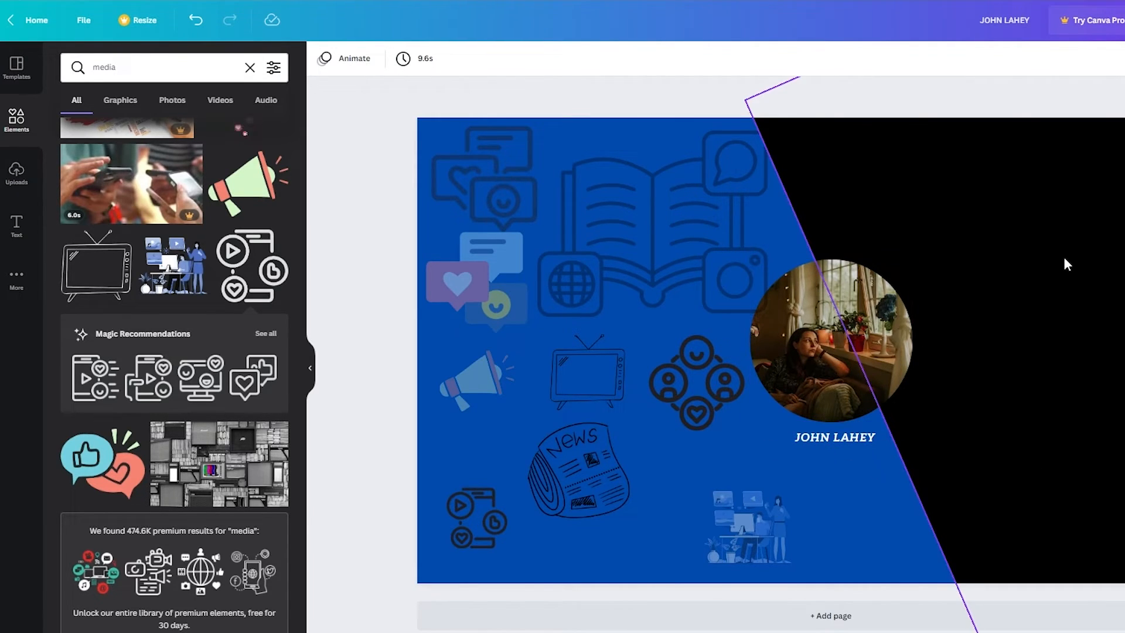
Add the 'Thank you!' text combination and replace 'you!' with SUBSCRIBE
click(16, 225)
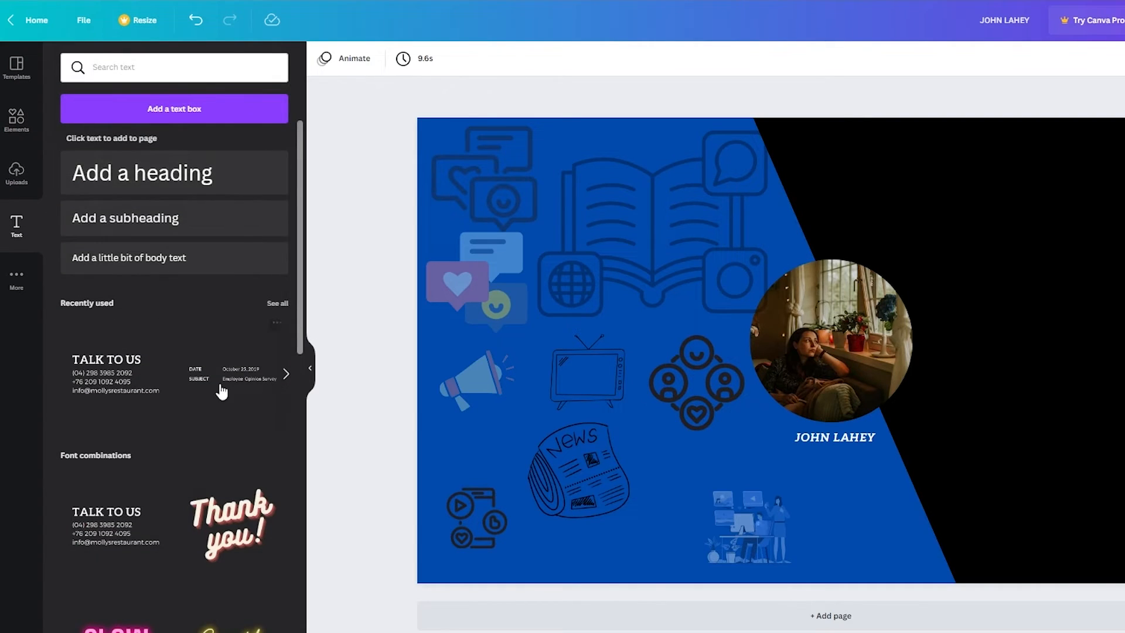
scroll(278, 414, down, 5)
scroll(277, 414, up, 5)
scroll(223, 452, down, 3)
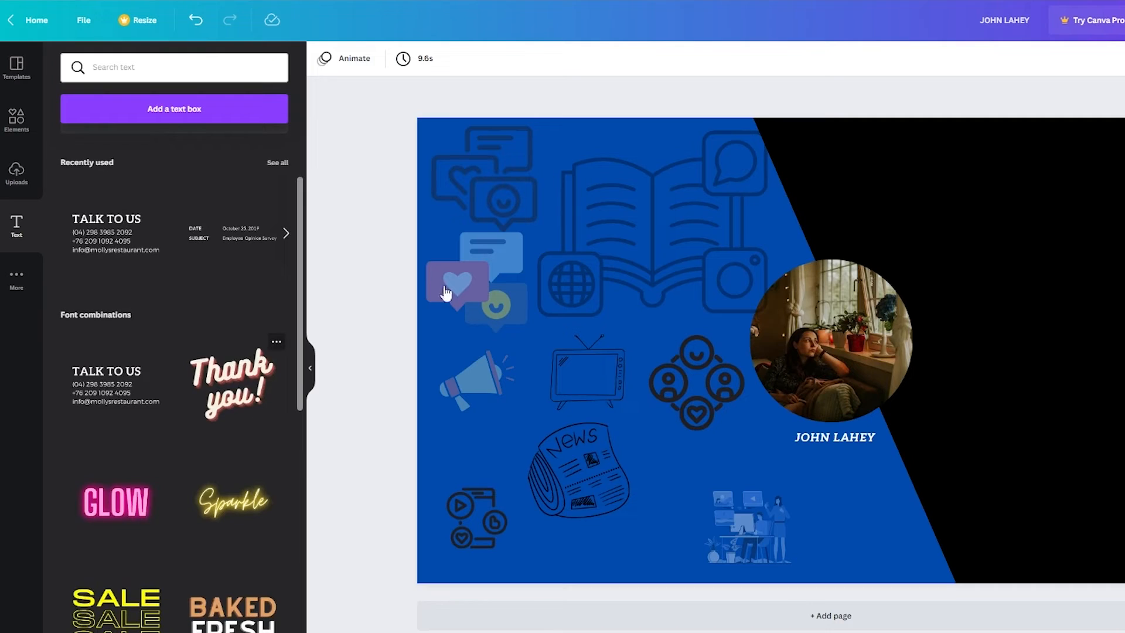
click(232, 384)
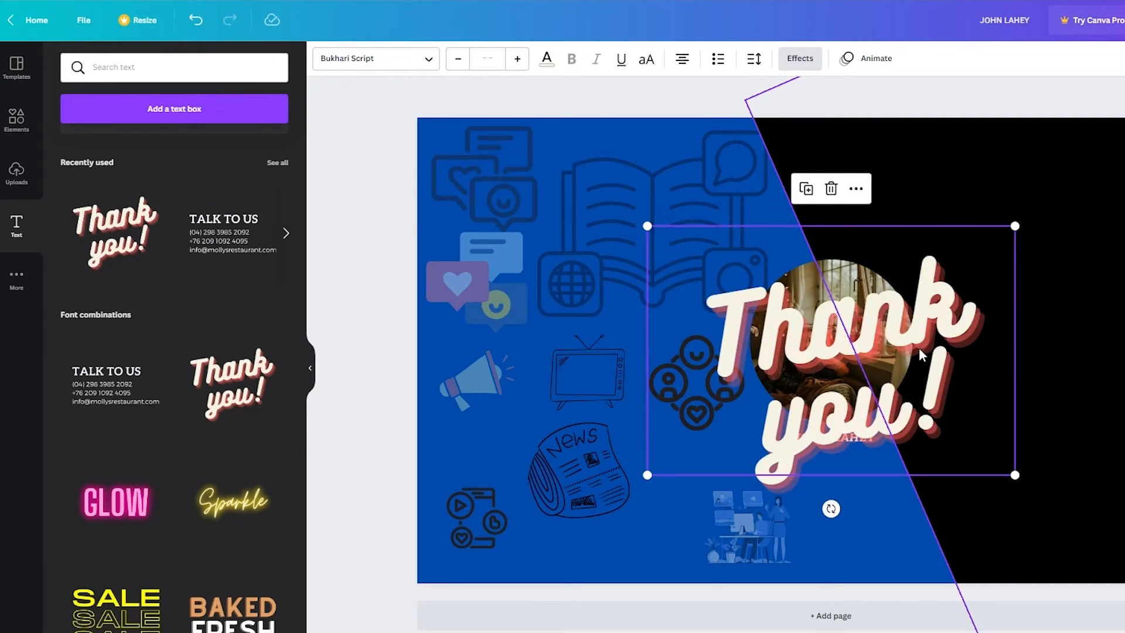
click(916, 378)
click(914, 384)
drag(962, 399, 724, 457)
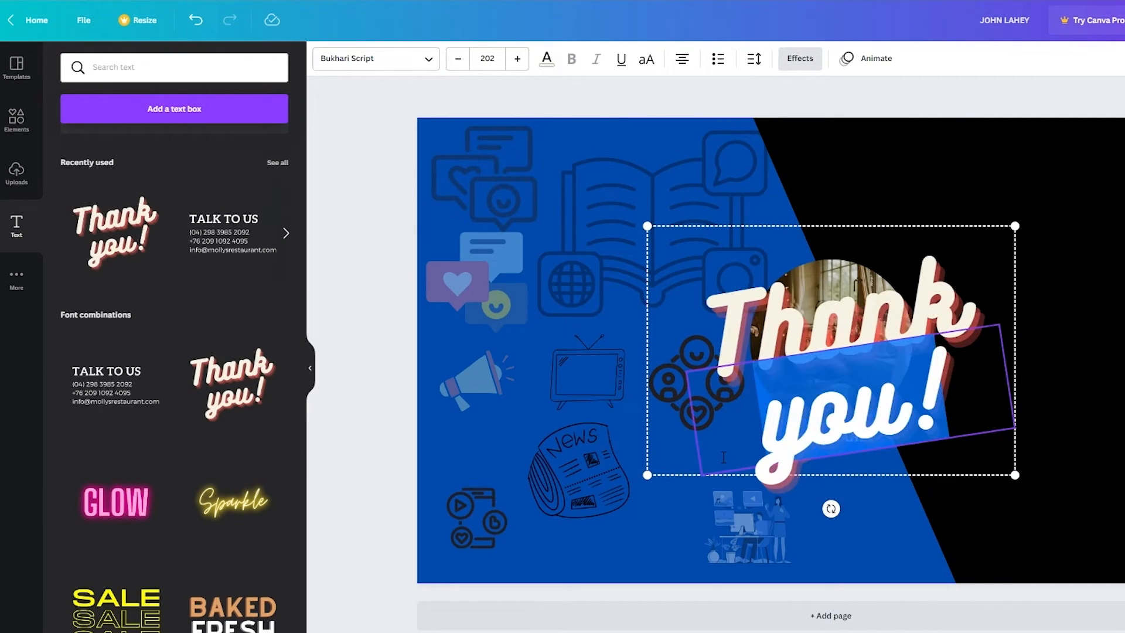
text(SUBSCRIBE)
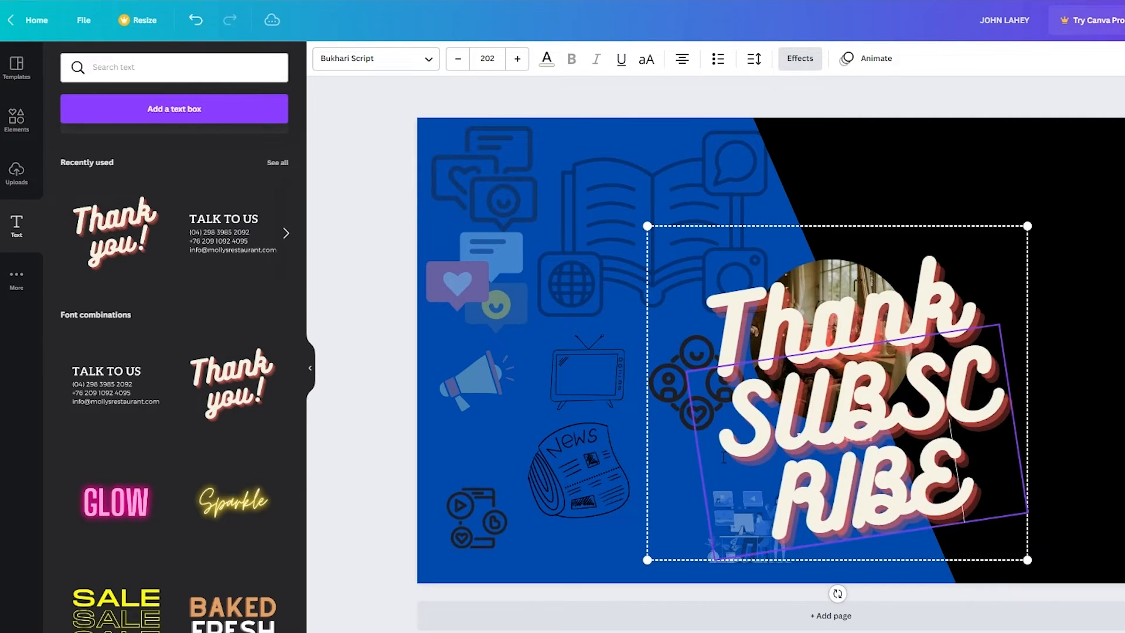
Set the SUBSCRIBE line's font size to 136 so it fits on one line
click(487, 59)
click(501, 477)
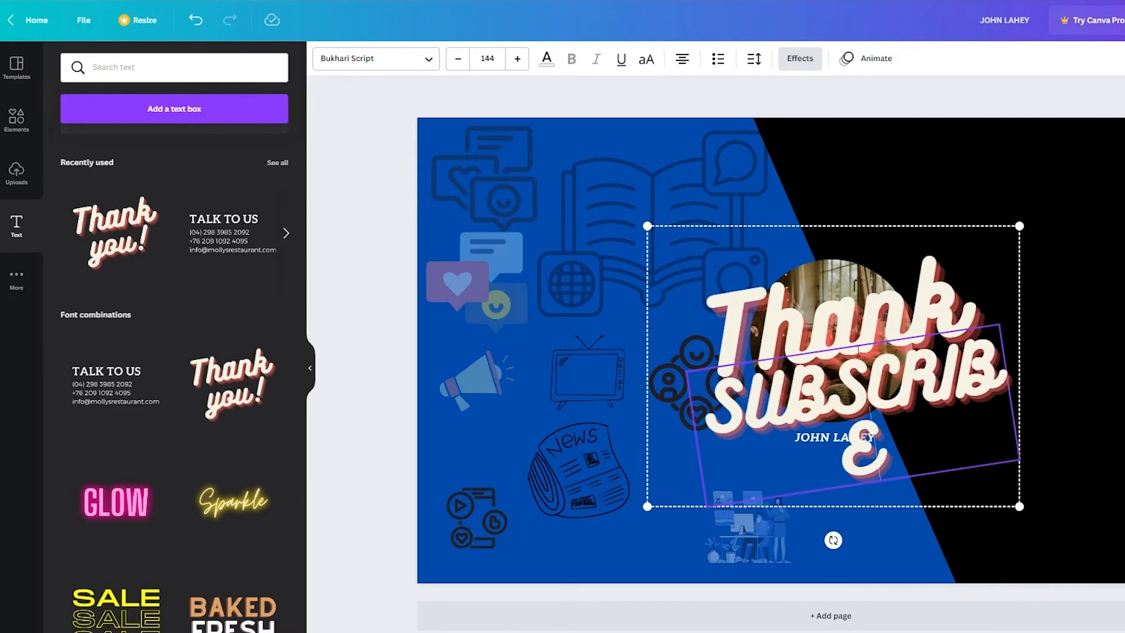
click(458, 59)
click(458, 59)
click(458, 59)
click(458, 58)
click(458, 59)
click(459, 58)
click(459, 59)
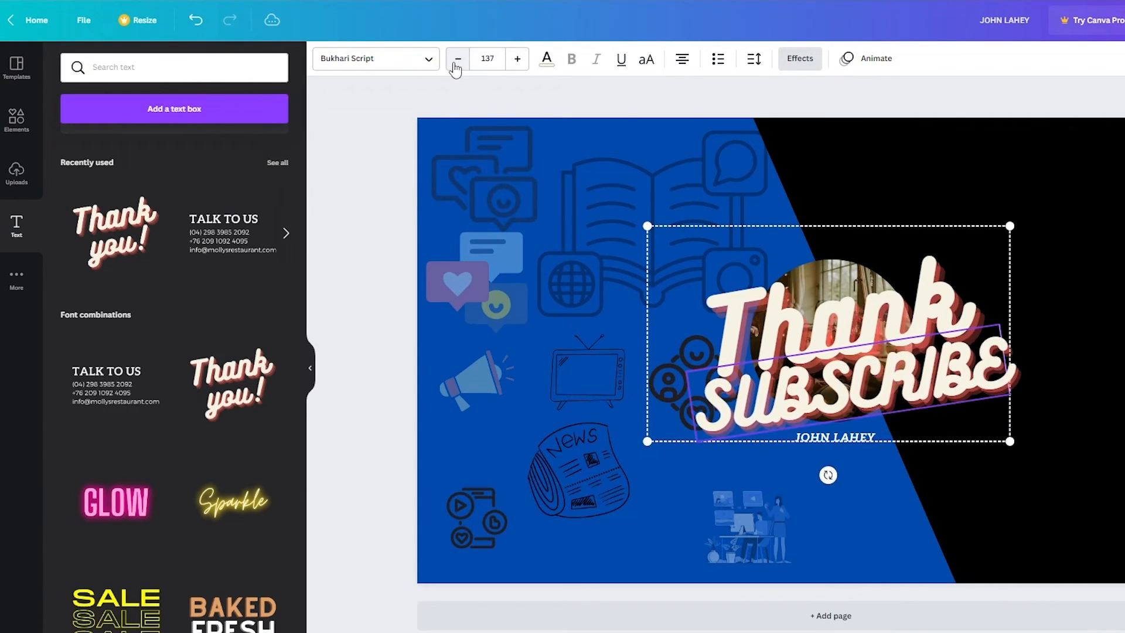
click(458, 59)
Change 'Thank' to 'LIKE and' at size 120 and move the title onto the black right side
click(962, 317)
drag(962, 317, 696, 358)
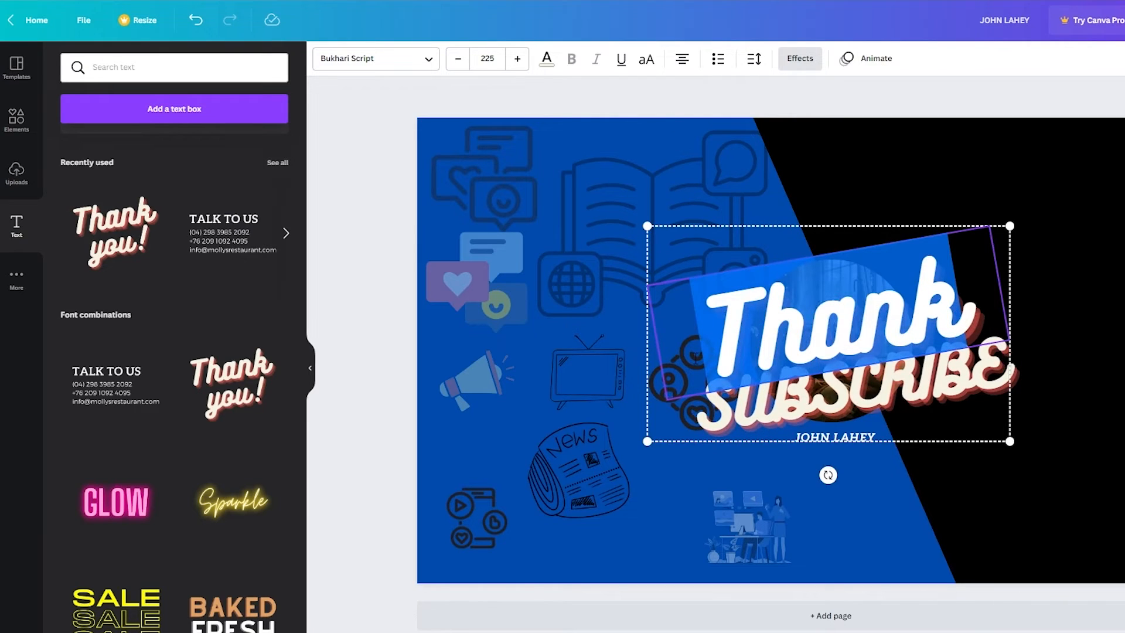
text(LIKE and)
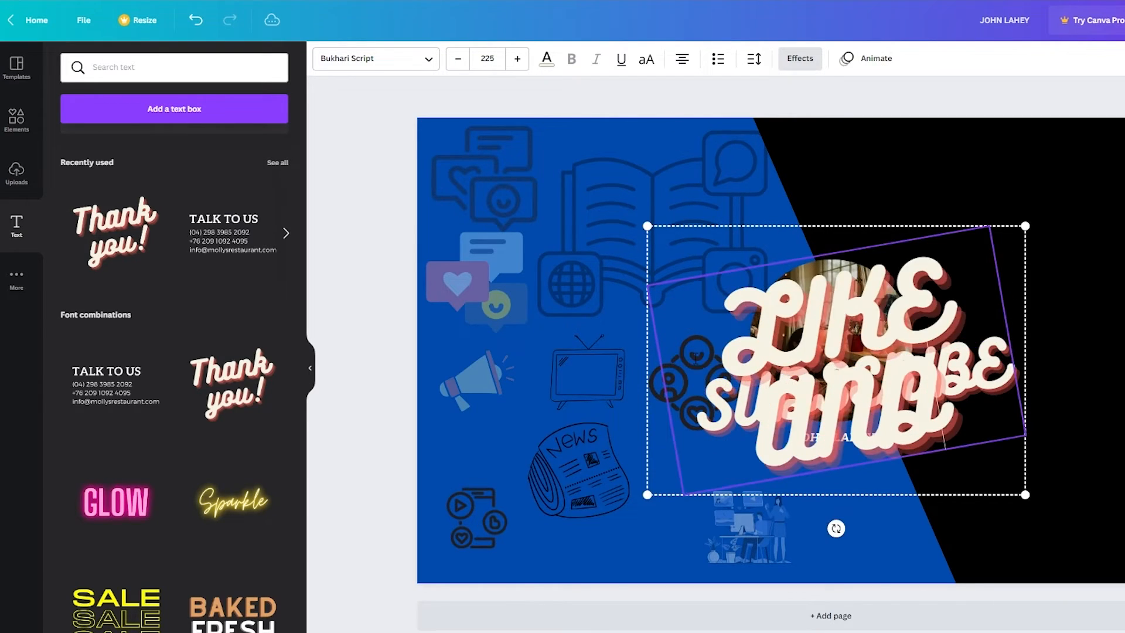
click(488, 58)
scroll(498, 452, down, 5)
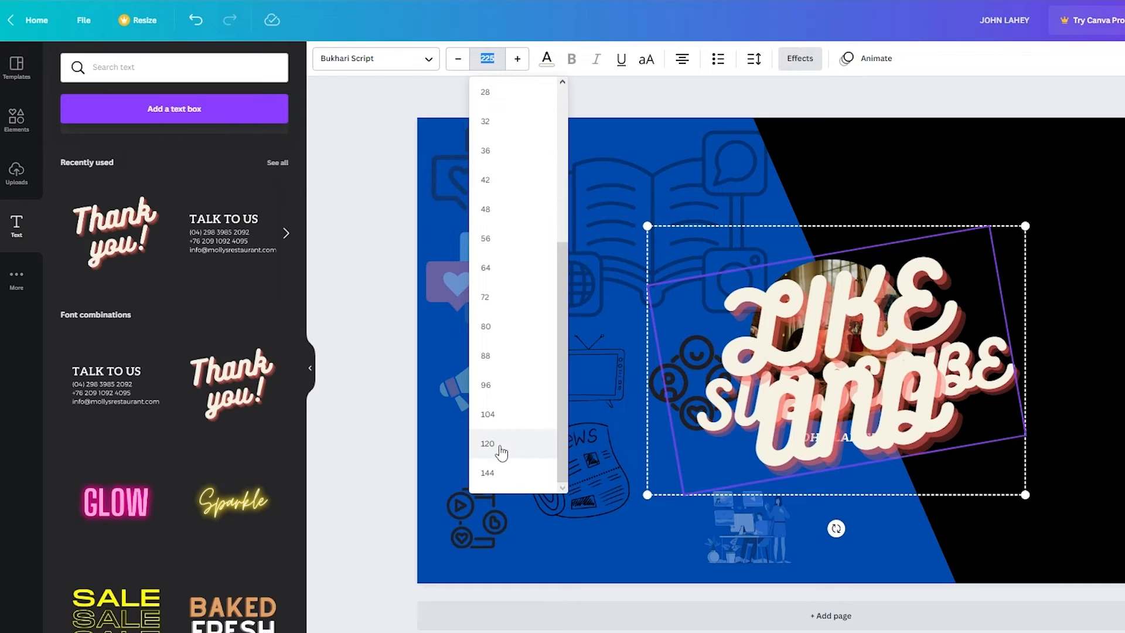
click(501, 444)
click(848, 334)
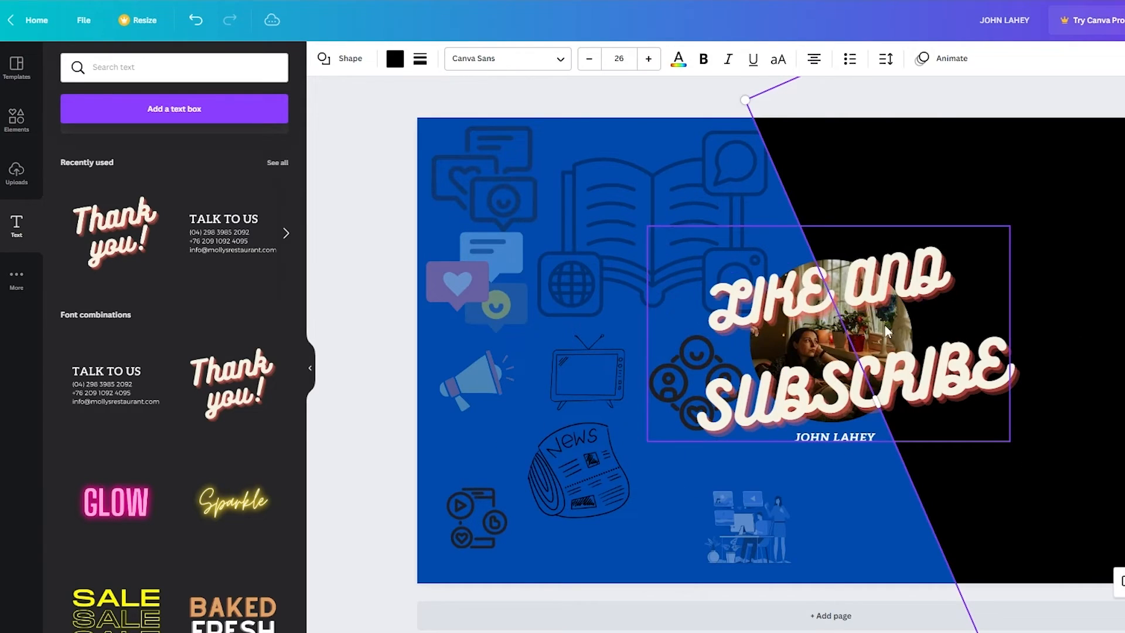
drag(879, 287, 1106, 262)
click(1122, 434)
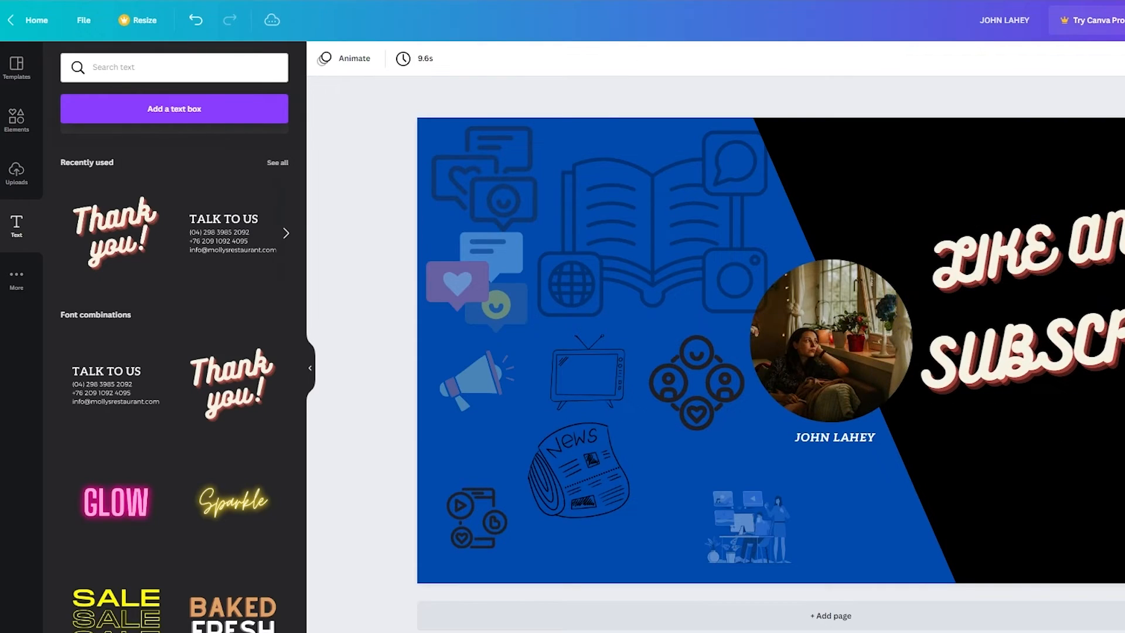
Colour both the LIKE AND and SUBSCRIBE lines light blue
click(1121, 235)
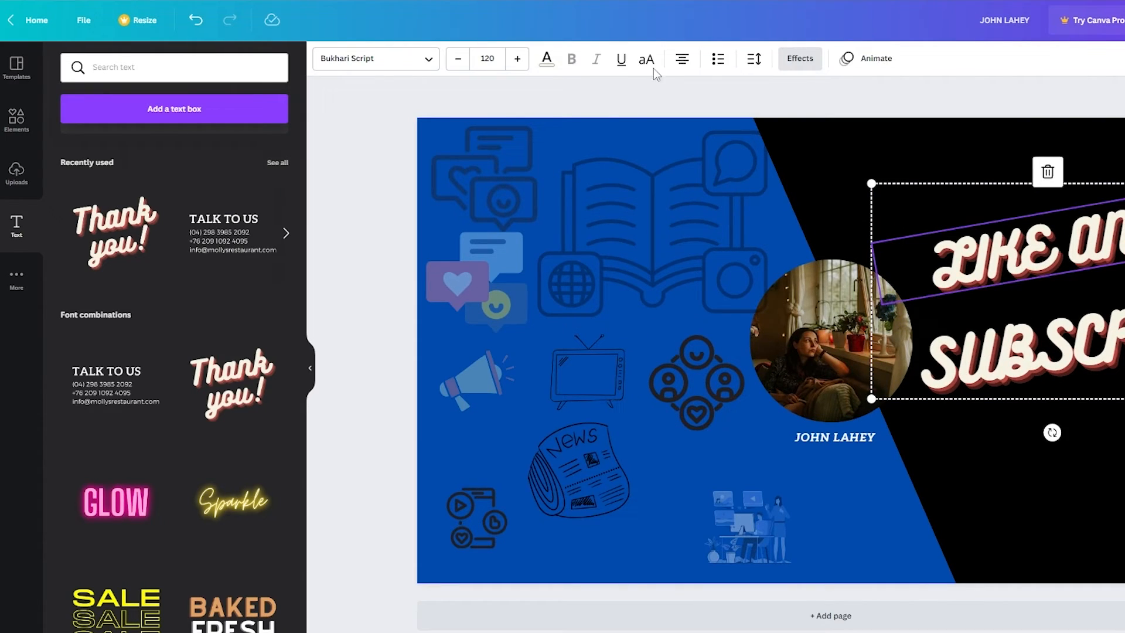
click(554, 57)
click(274, 143)
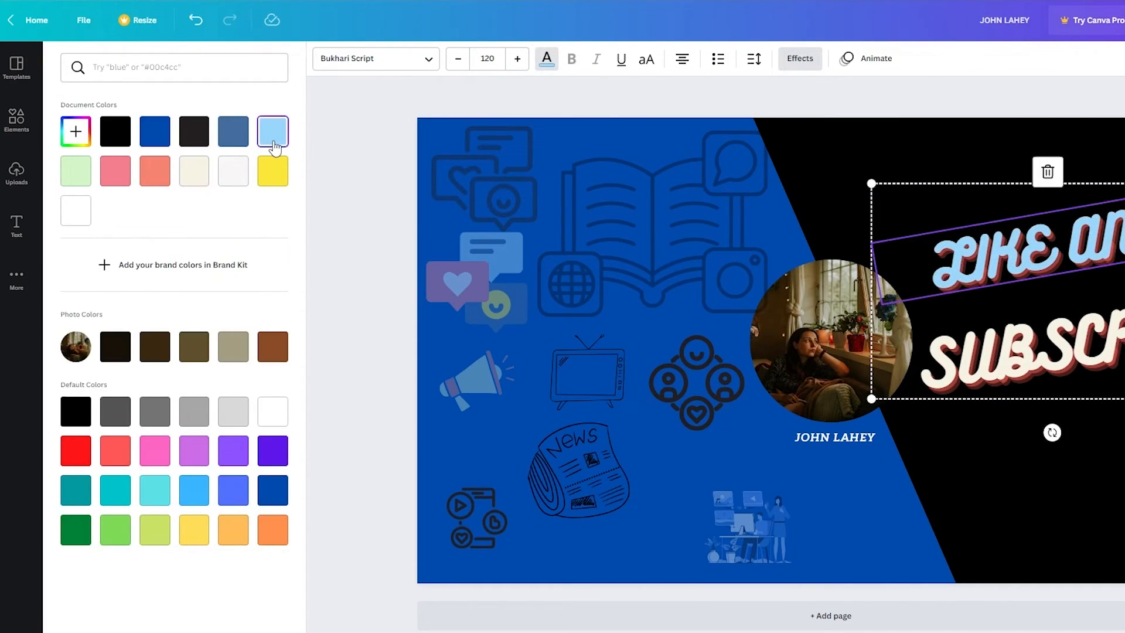
click(645, 93)
click(1078, 339)
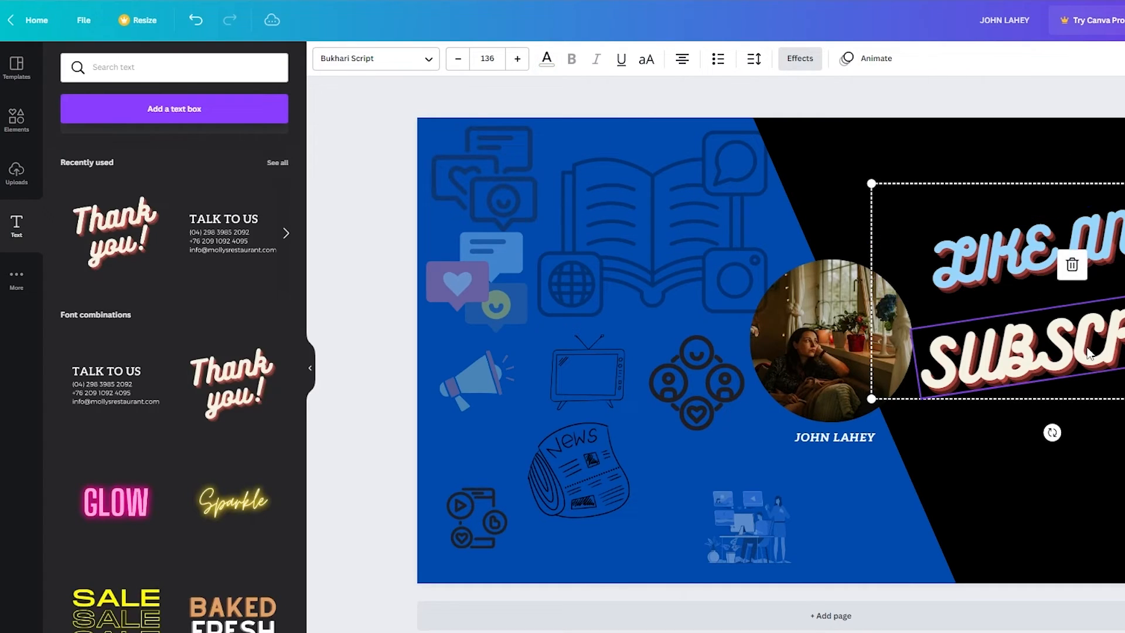
click(547, 60)
click(277, 143)
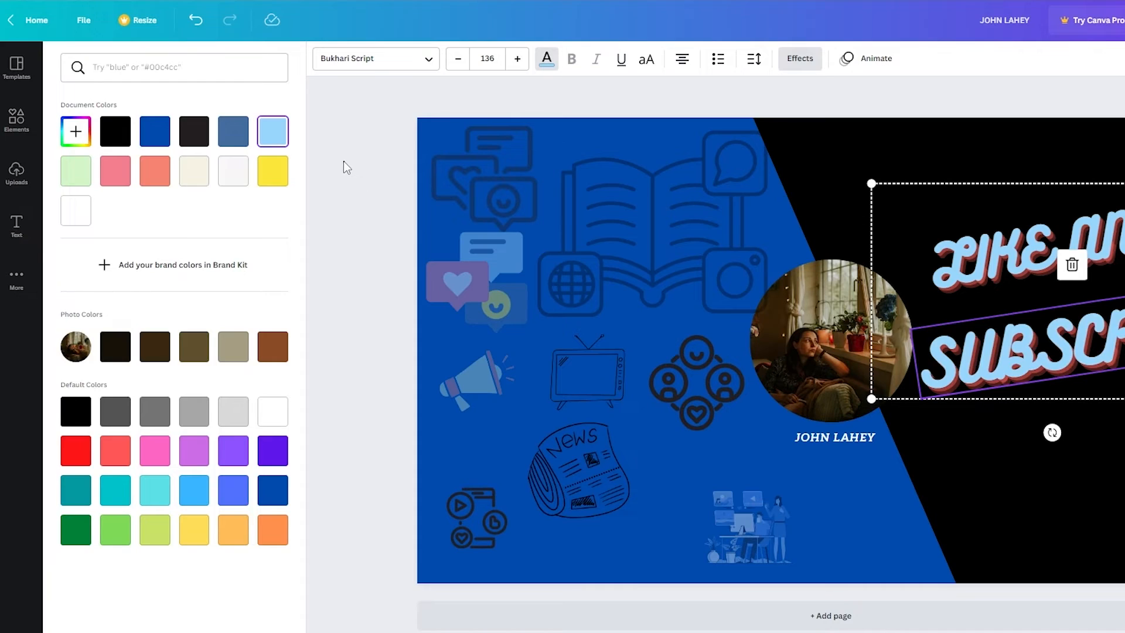
click(344, 161)
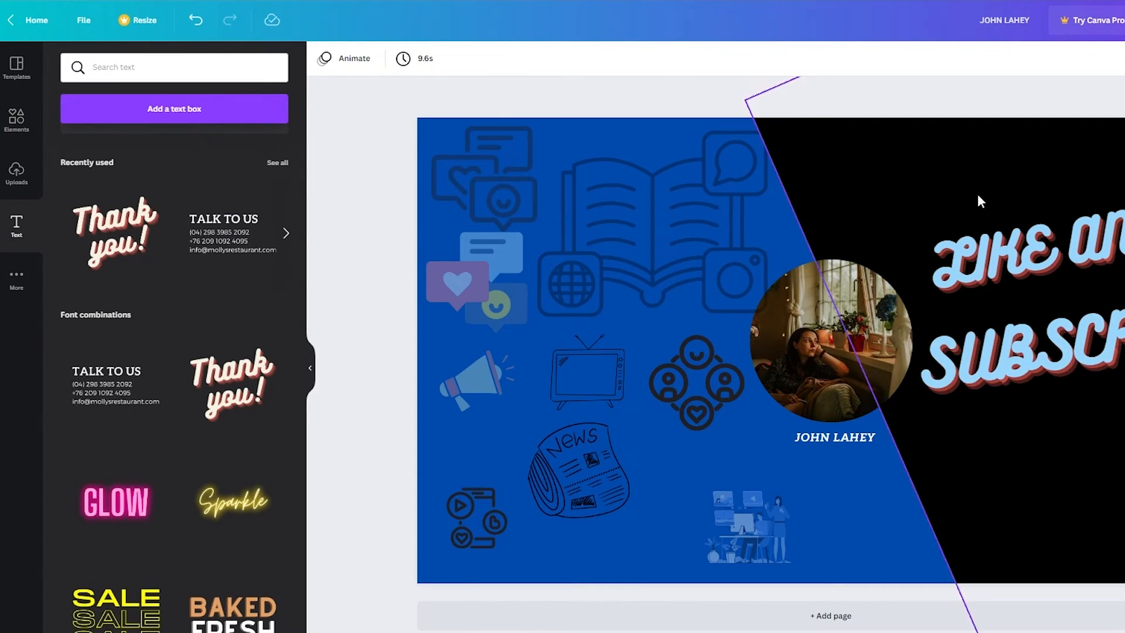
Search elements for 'like' and place the white thumbs-up below the title
click(18, 123)
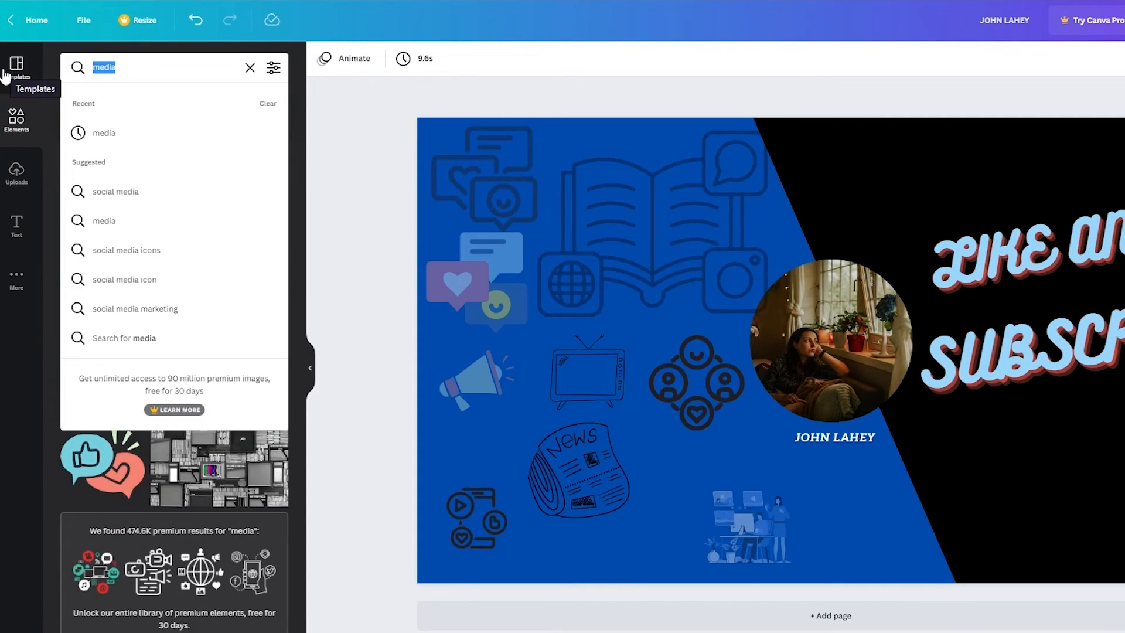
text(like)
key(Return)
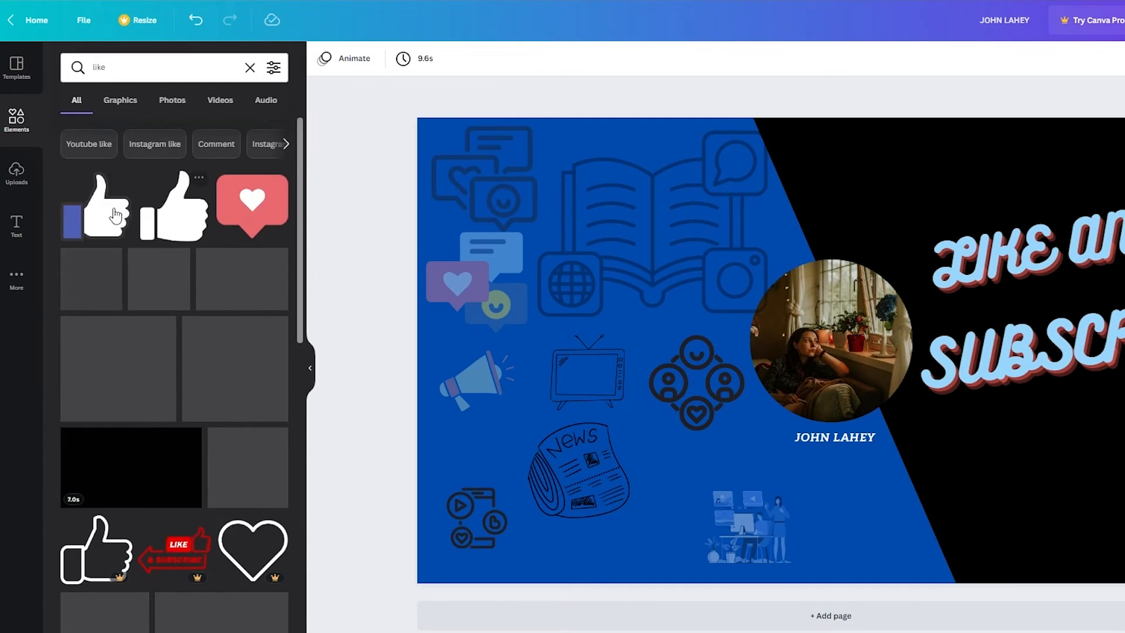
click(115, 216)
drag(785, 387, 1008, 472)
Add the red SUBSCRIBE button with bell, resize it to about 299 by 96, and set it beside the thumbs-up
click(194, 66)
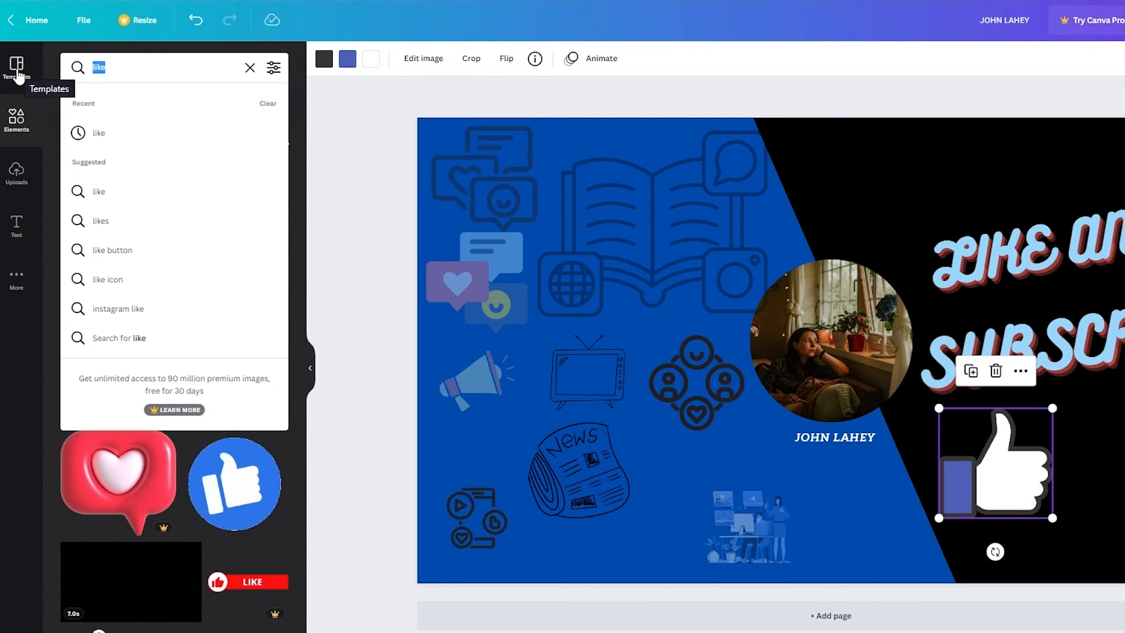
text(subs)
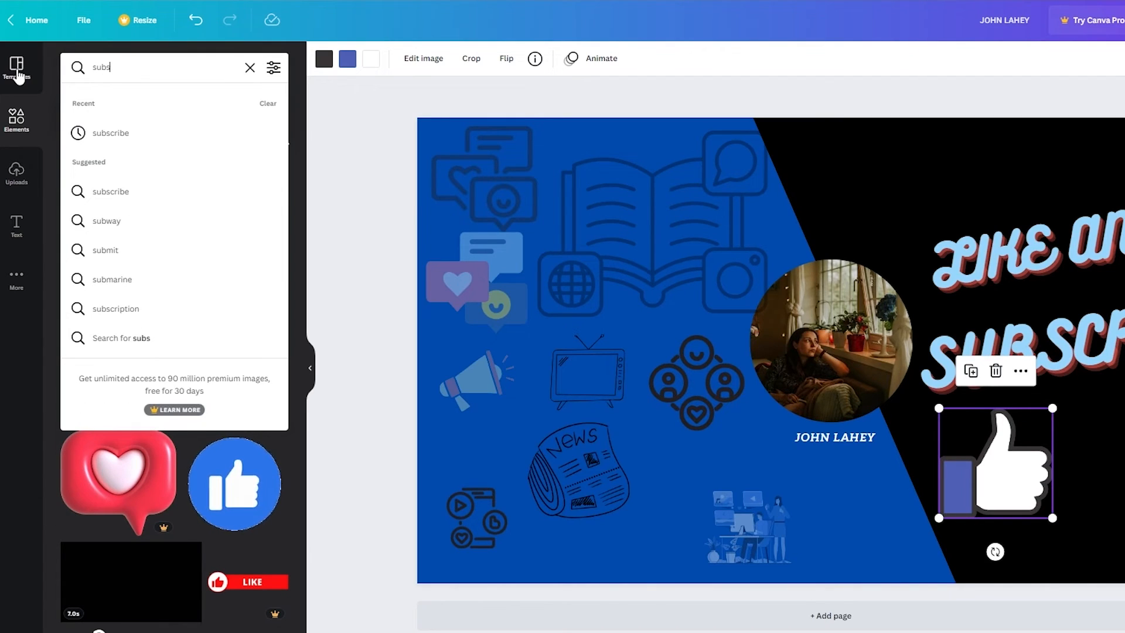
click(138, 140)
click(104, 211)
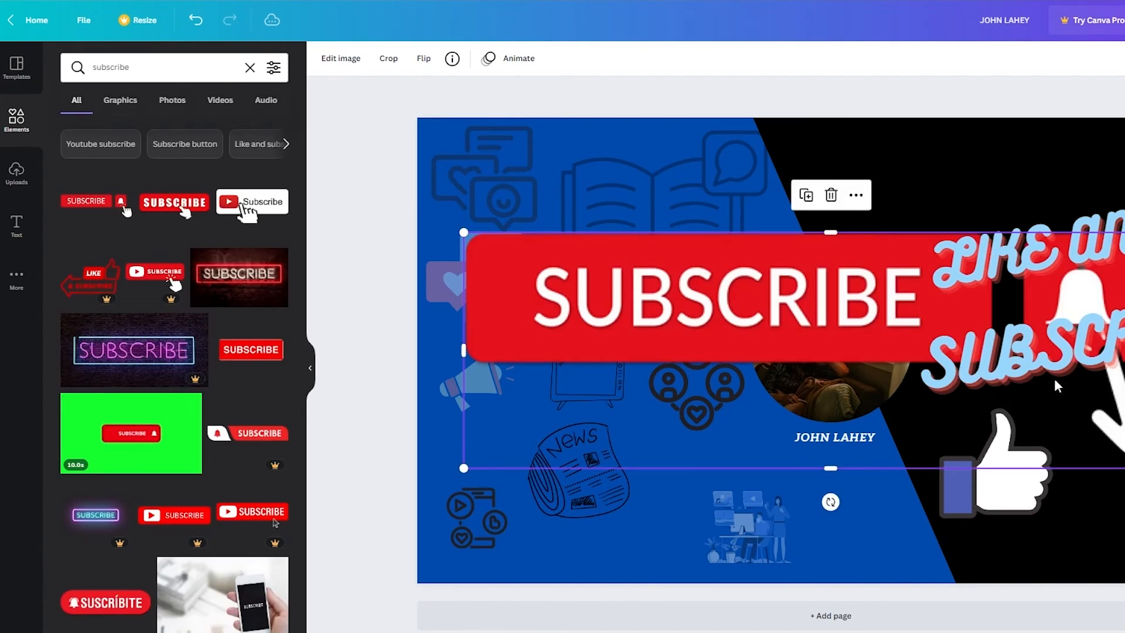
drag(1122, 468, 553, 460)
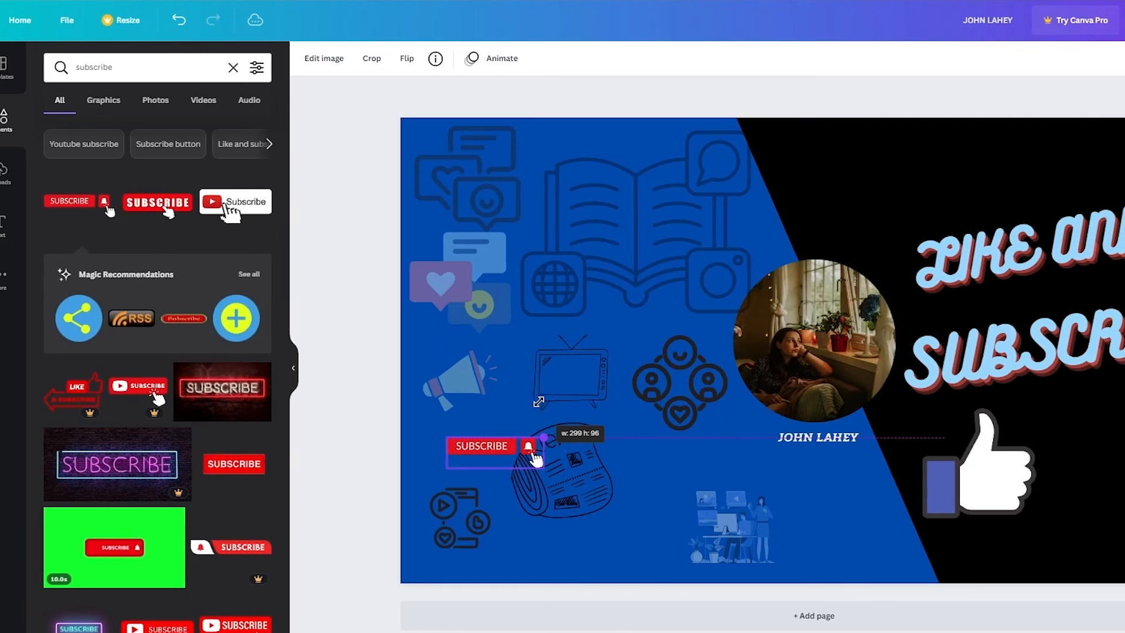
drag(539, 402, 566, 394)
drag(511, 441, 908, 480)
click(1109, 388)
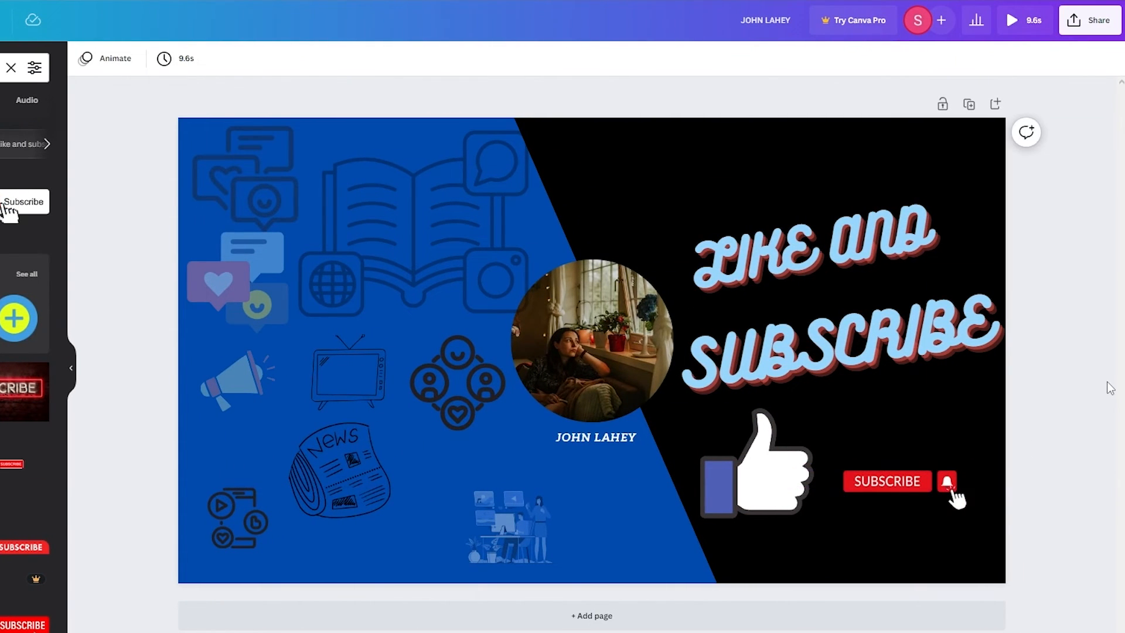